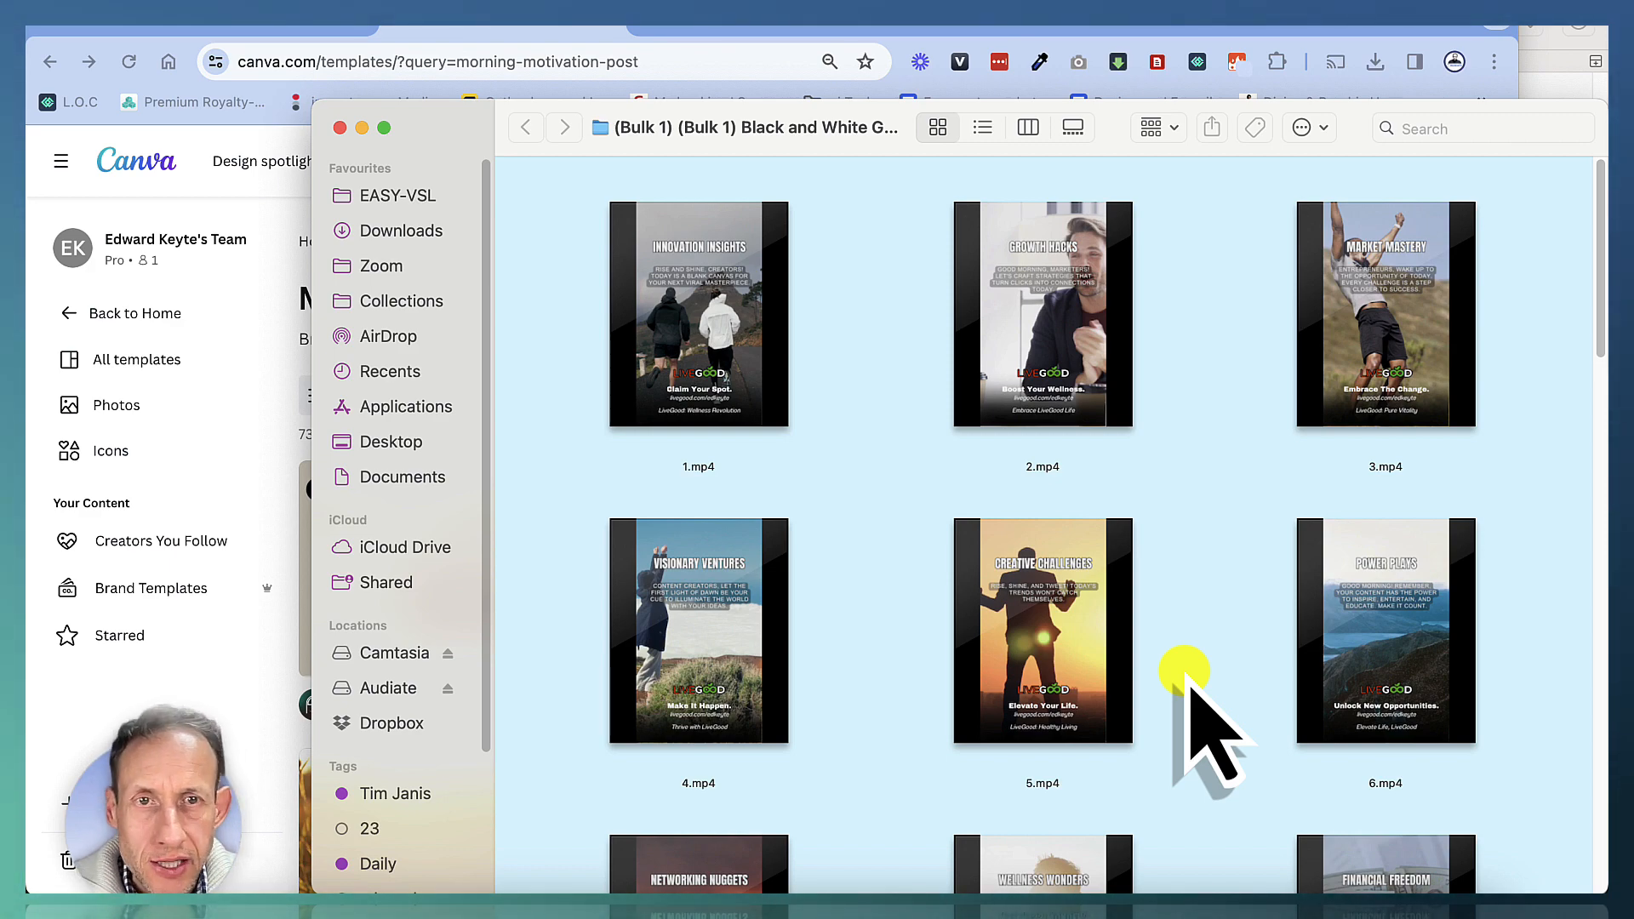
Browse the folder of finished reel videos and preview 16.mp4
{"action": "scroll", "coordinate": [1187, 681], "scroll_direction": "down", "scroll_amount": 15}
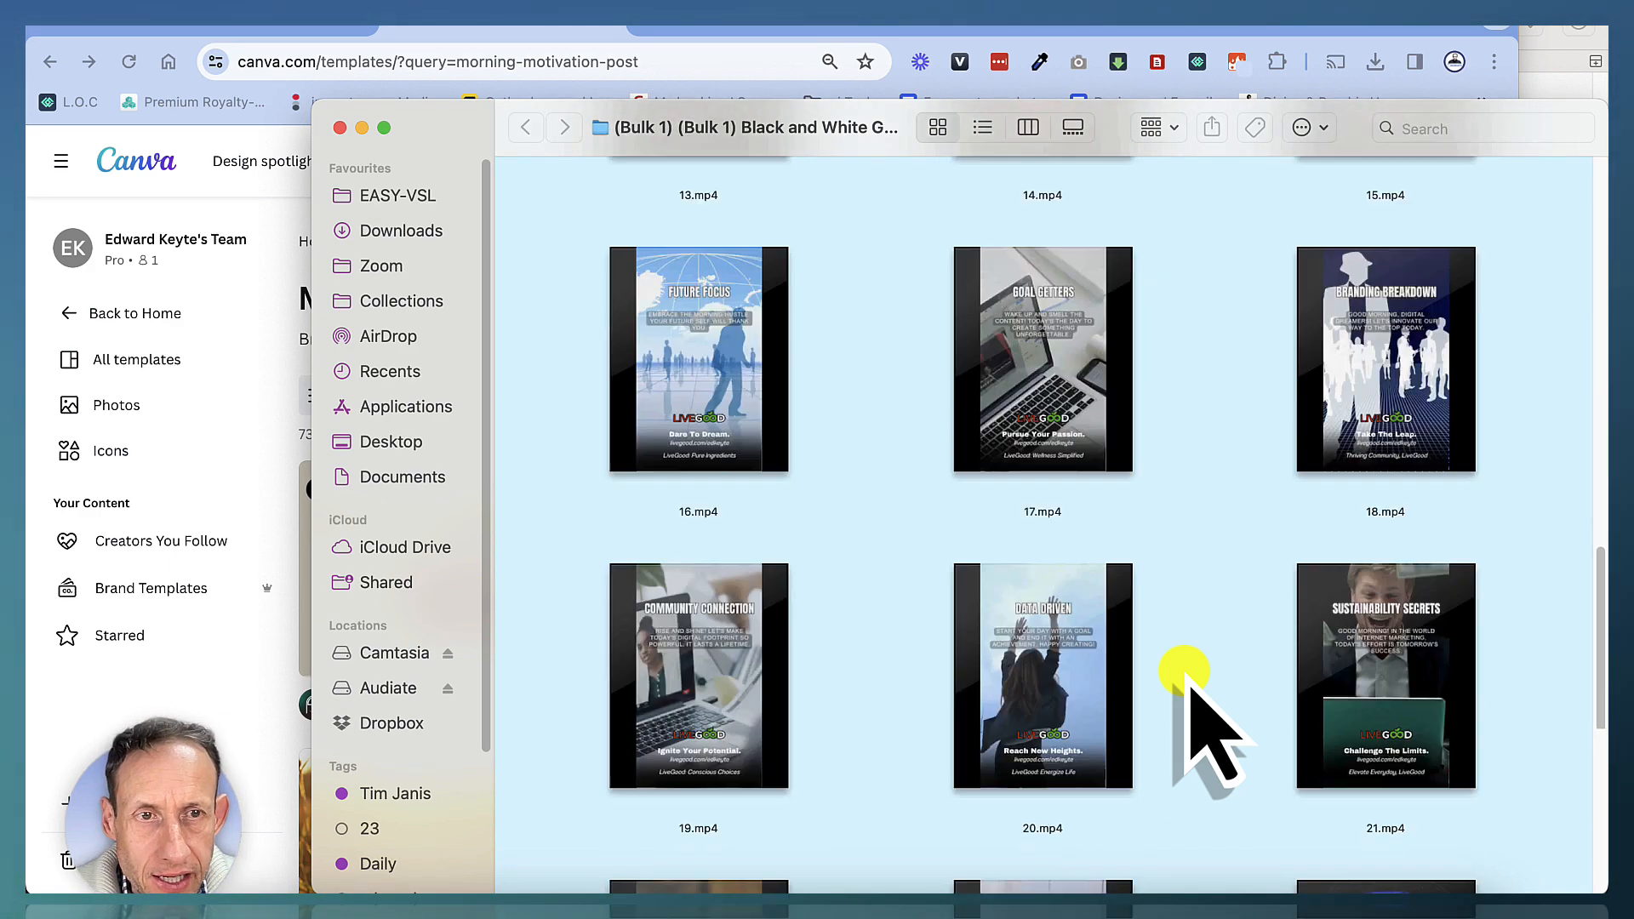
{"action": "scroll", "coordinate": [1187, 681], "scroll_direction": "down", "scroll_amount": 5}
{"action": "scroll", "coordinate": [1187, 680], "scroll_direction": "up", "scroll_amount": 15}
{"action": "scroll", "coordinate": [1187, 680], "scroll_direction": "down", "scroll_amount": 12}
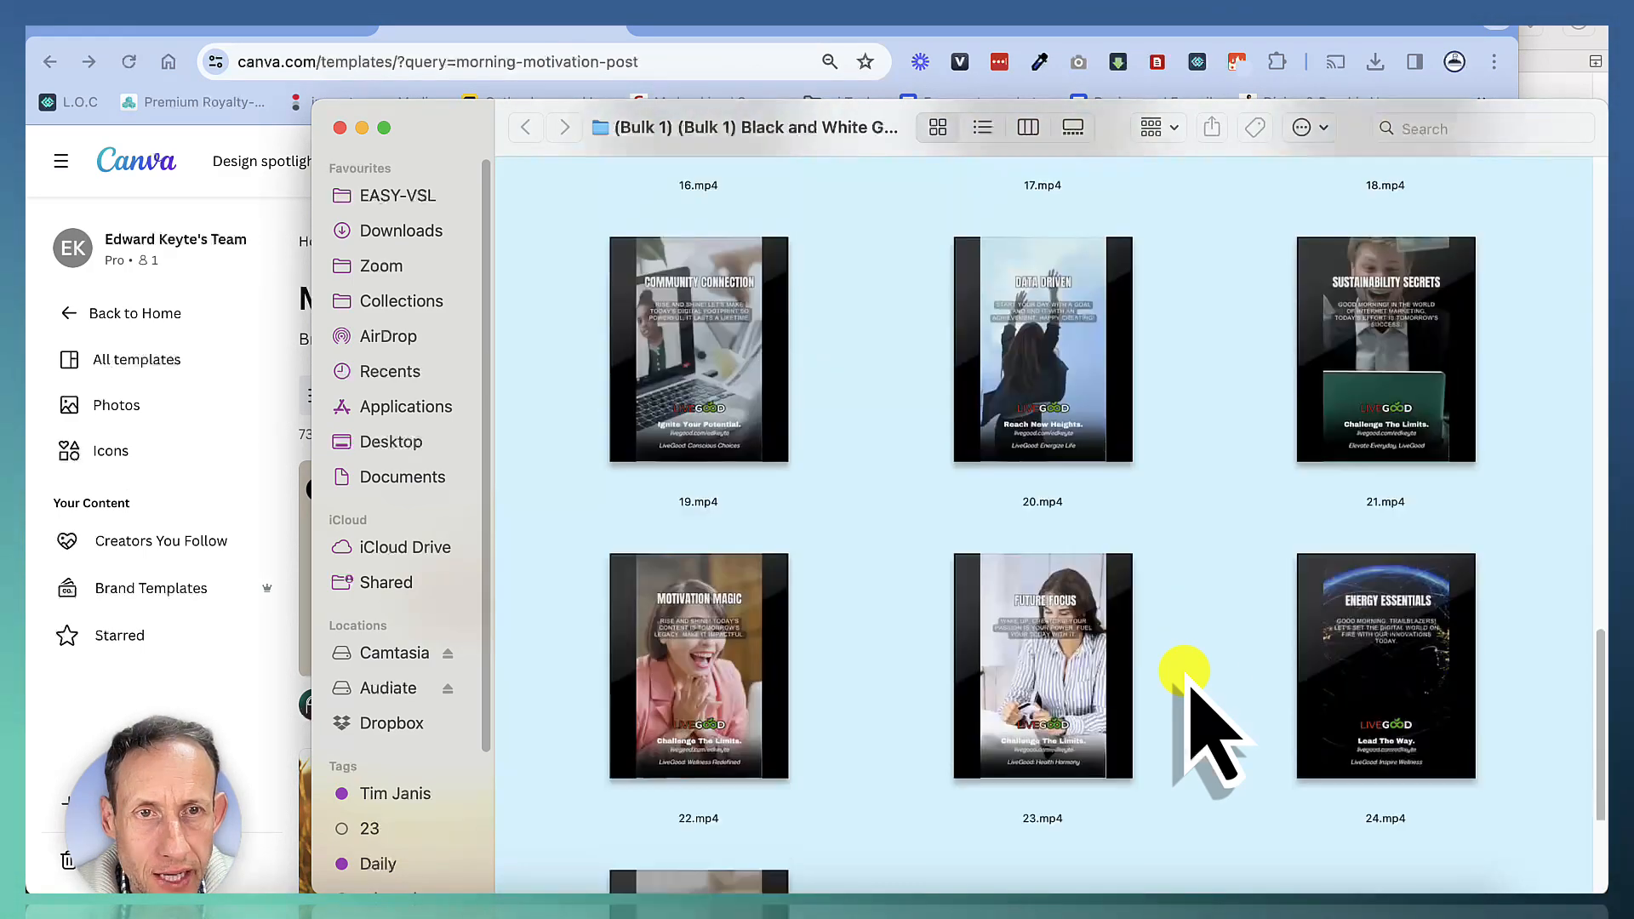
{"action": "scroll", "coordinate": [1187, 680], "scroll_direction": "down", "scroll_amount": 4}
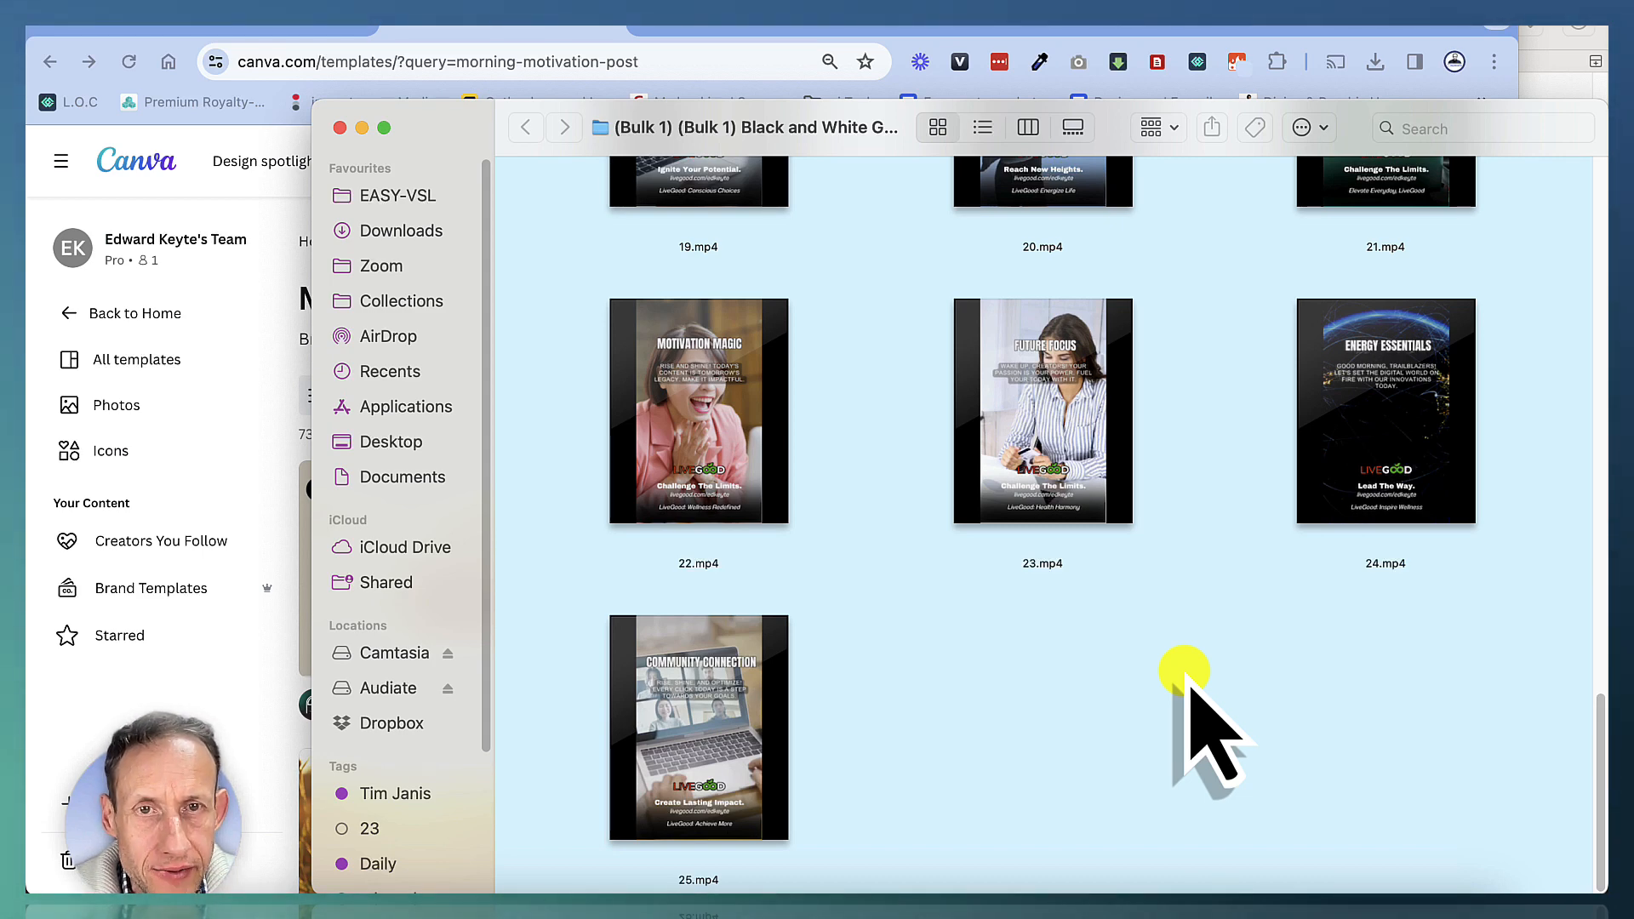
{"action": "scroll", "coordinate": [1188, 681], "scroll_direction": "up", "scroll_amount": 8}
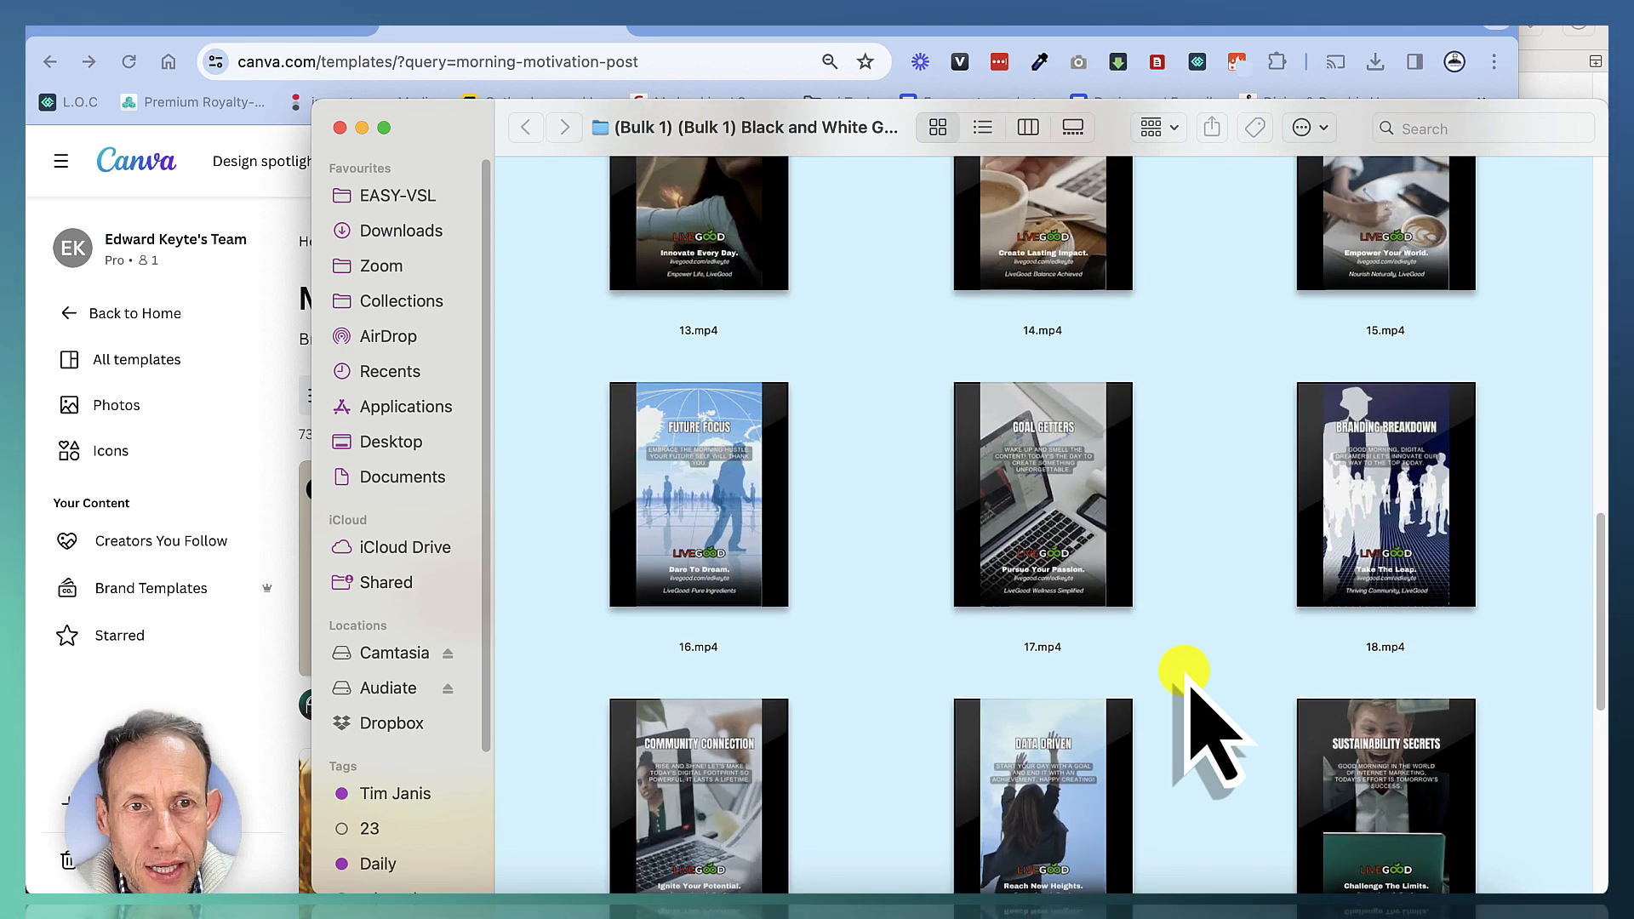
{"action": "left_click", "coordinate": [665, 568]}
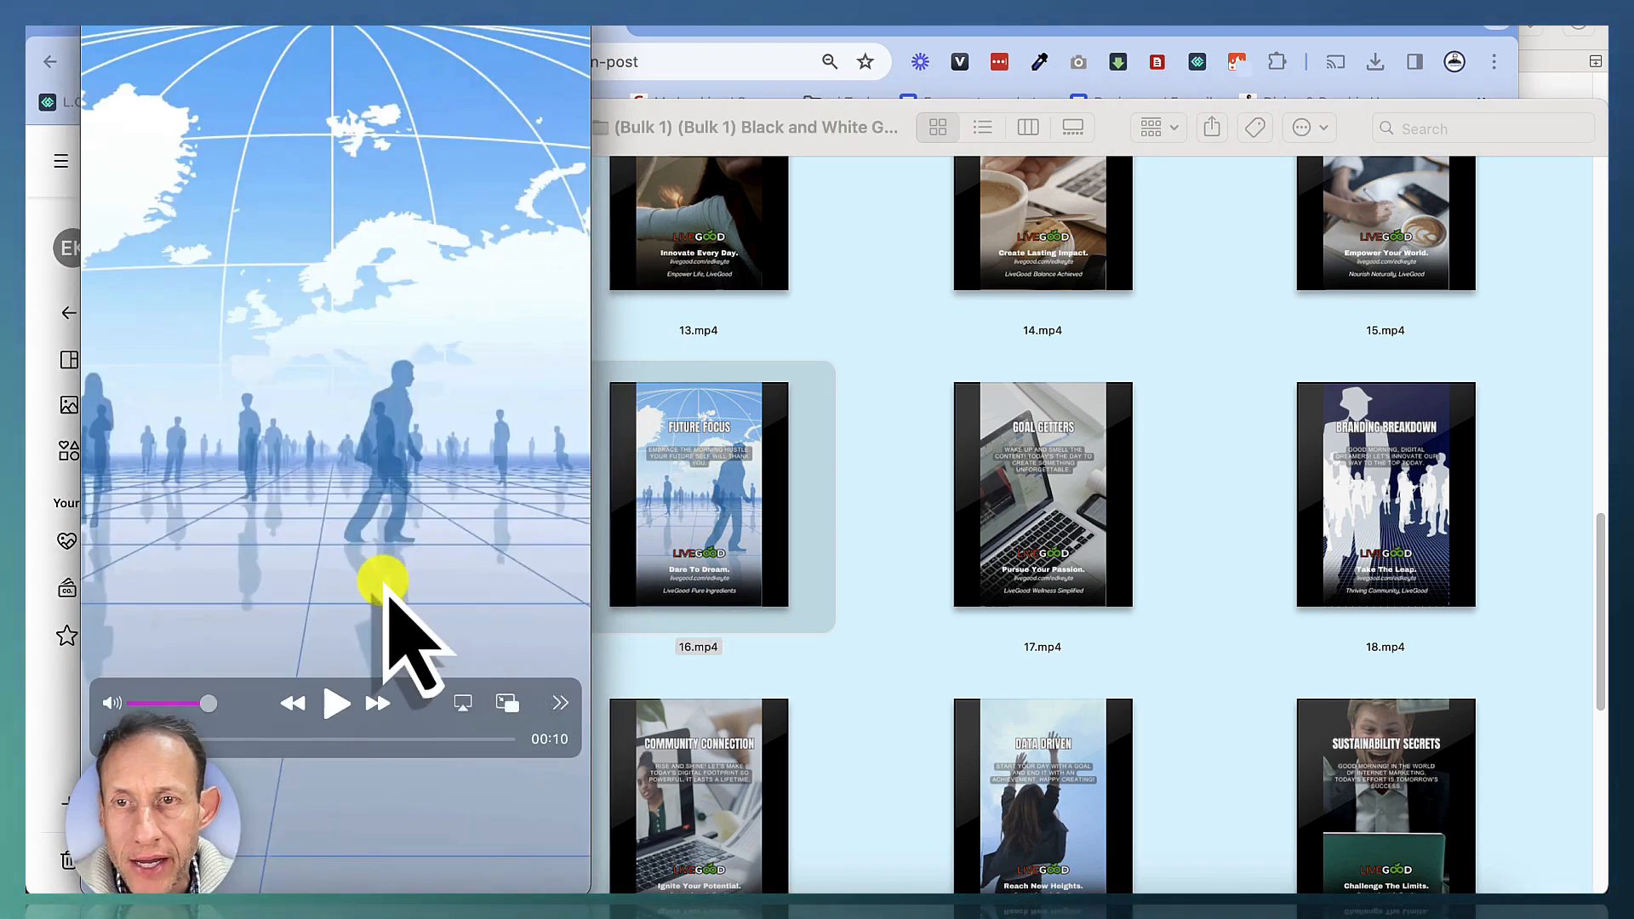
{"action": "left_click_drag", "start_coordinate": [424, 17], "coordinate": [706, 17]}
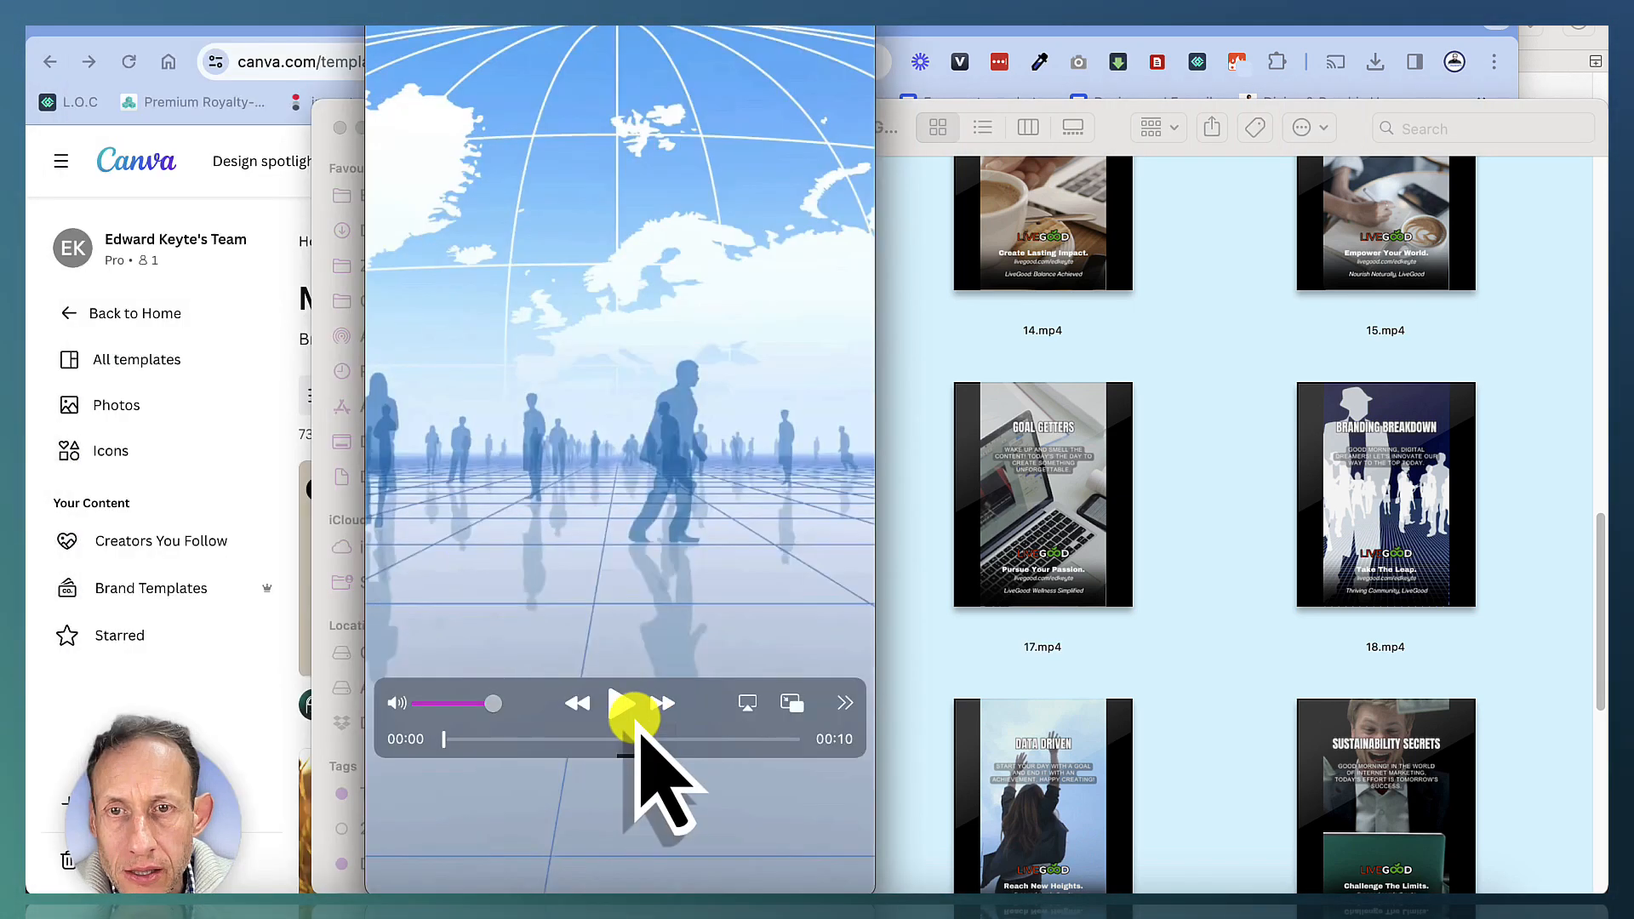
{"action": "key", "text": "super+q"}
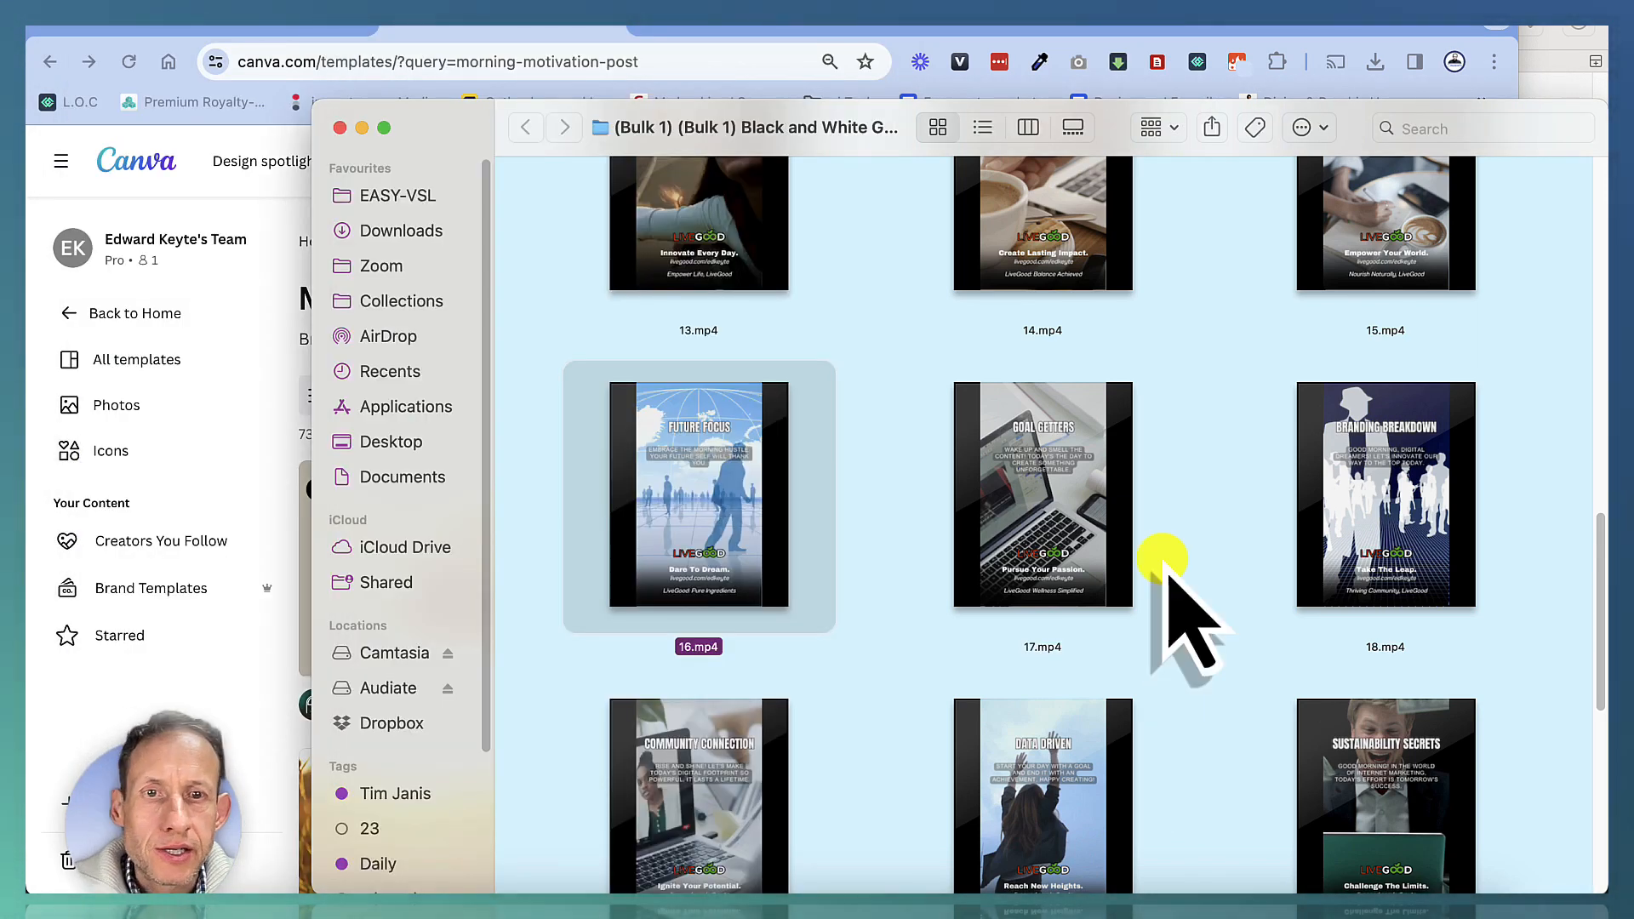
{"action": "scroll", "coordinate": [1223, 541], "scroll_direction": "up", "scroll_amount": 4}
{"action": "scroll", "coordinate": [1058, 510], "scroll_direction": "up", "scroll_amount": 10}
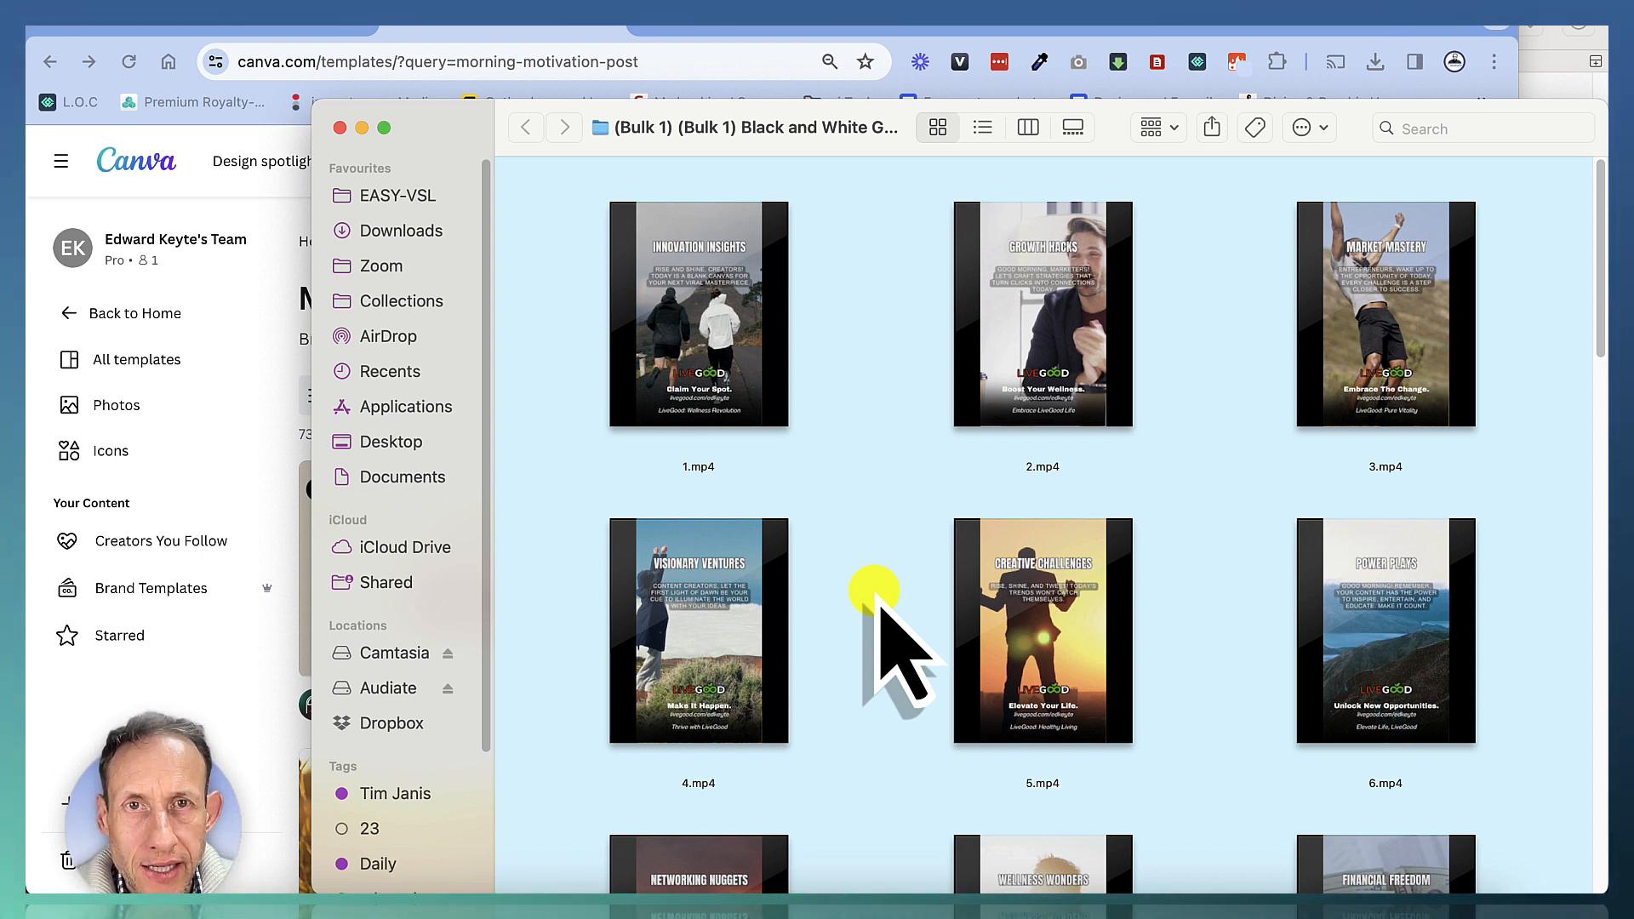
Open the Orange and Brown Morning Motivation video Instagram template from the morning motivation post results in the editor
{"action": "left_click", "coordinate": [212, 220]}
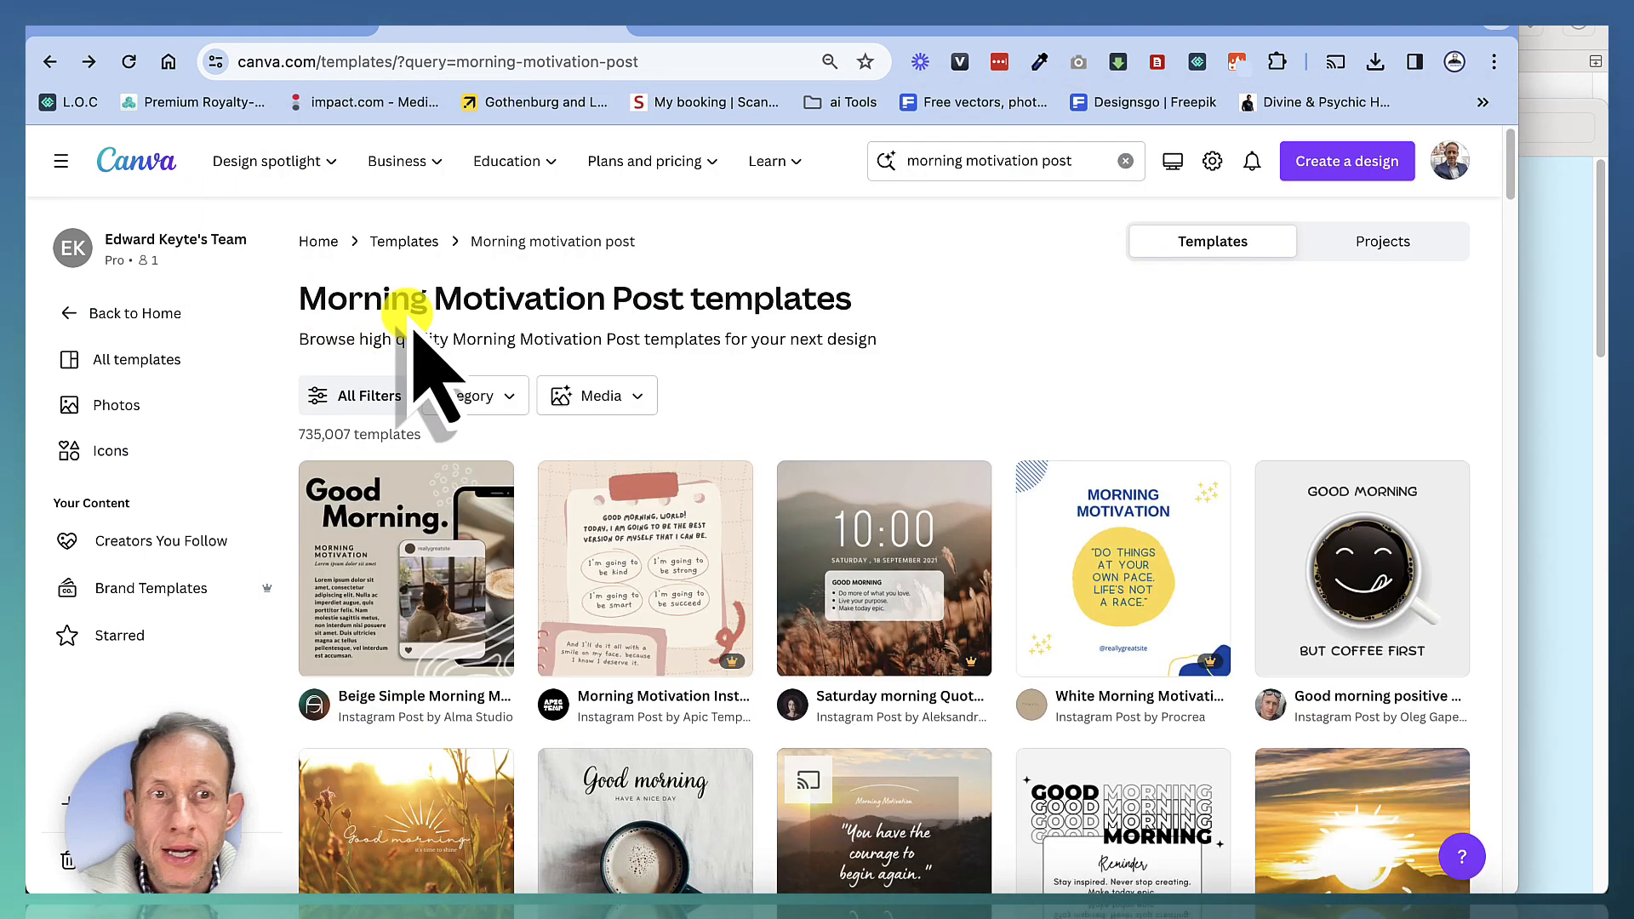
{"action": "scroll", "coordinate": [723, 596], "scroll_direction": "down", "scroll_amount": 3}
{"action": "scroll", "coordinate": [723, 595], "scroll_direction": "up", "scroll_amount": 3}
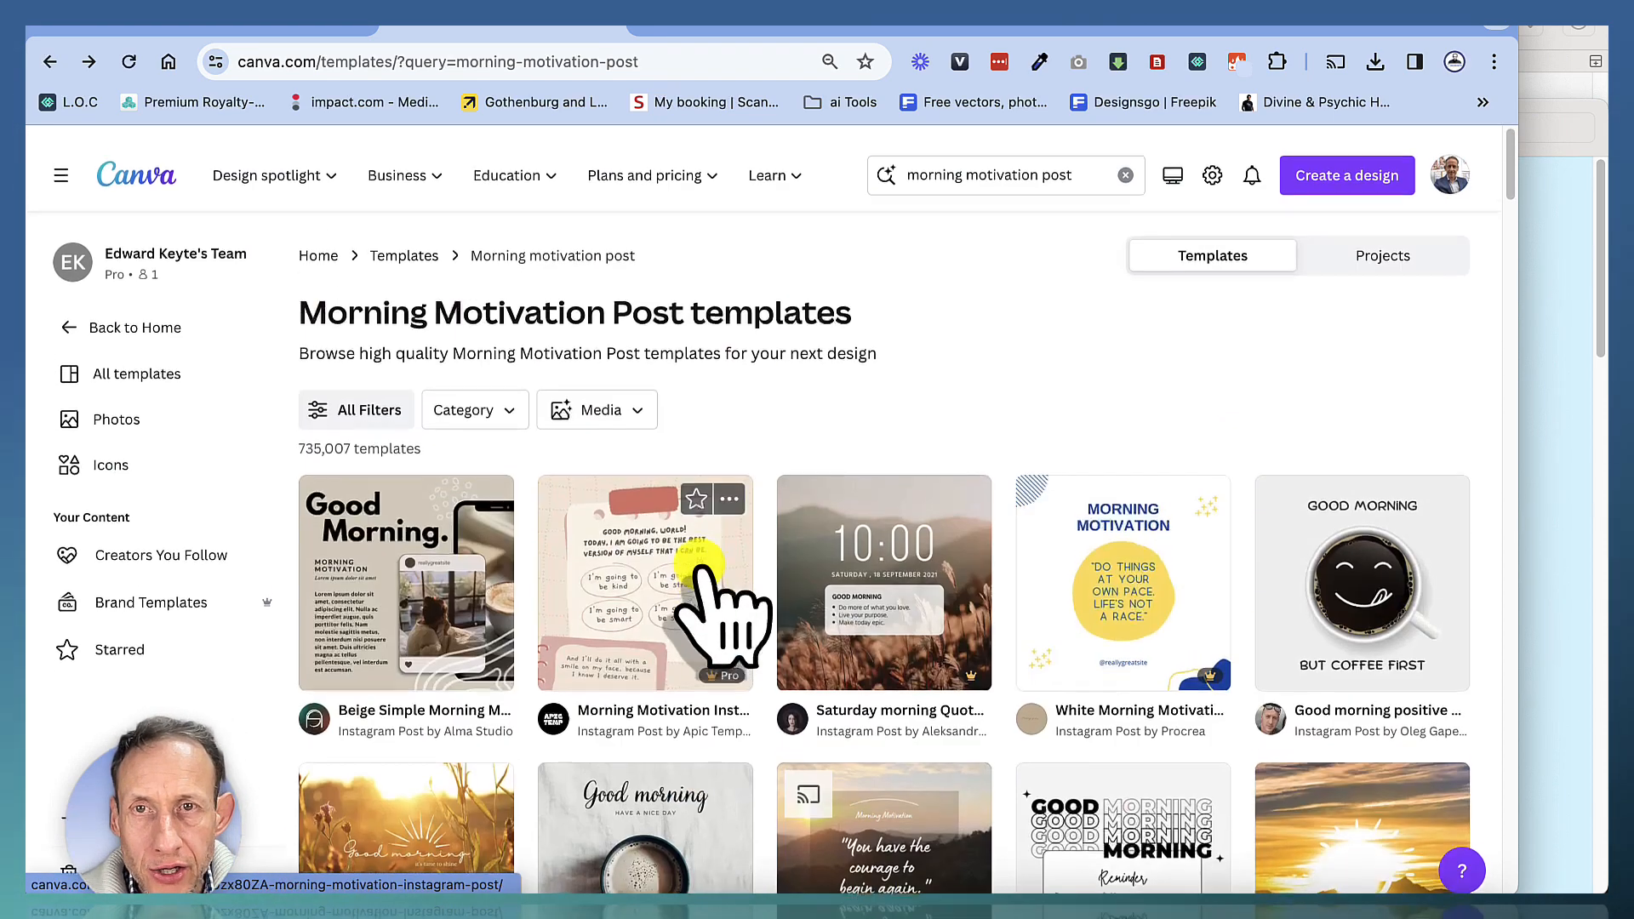
{"action": "left_click_drag", "start_coordinate": [1074, 162], "coordinate": [809, 161]}
{"action": "left_click", "coordinate": [865, 242]}
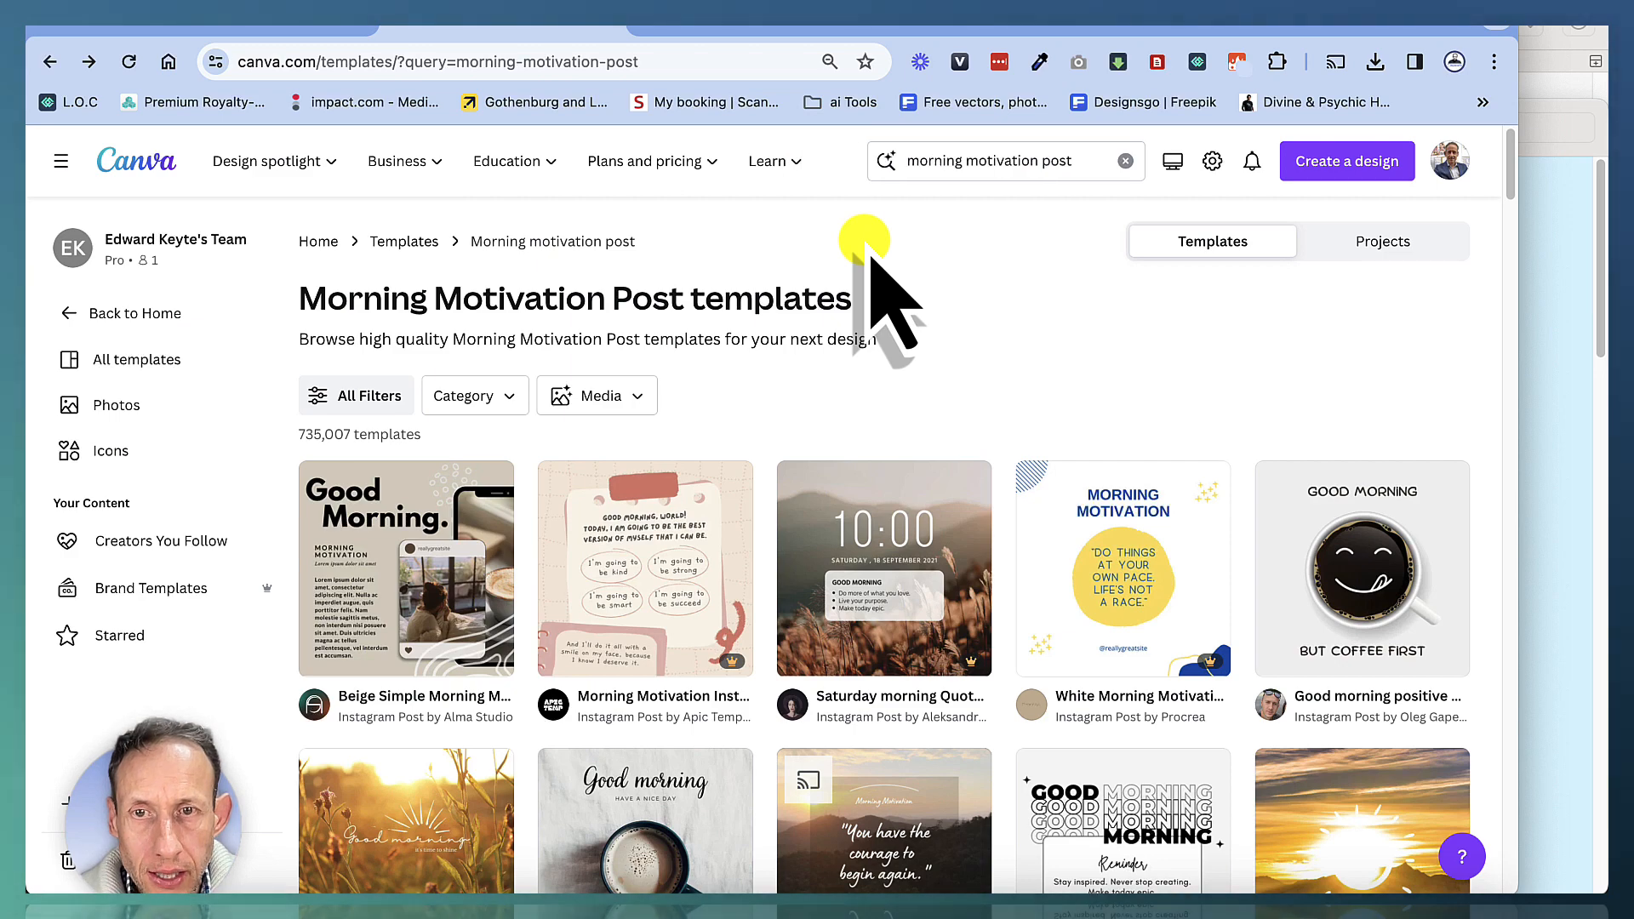
{"action": "scroll", "coordinate": [868, 255], "scroll_direction": "down", "scroll_amount": 5}
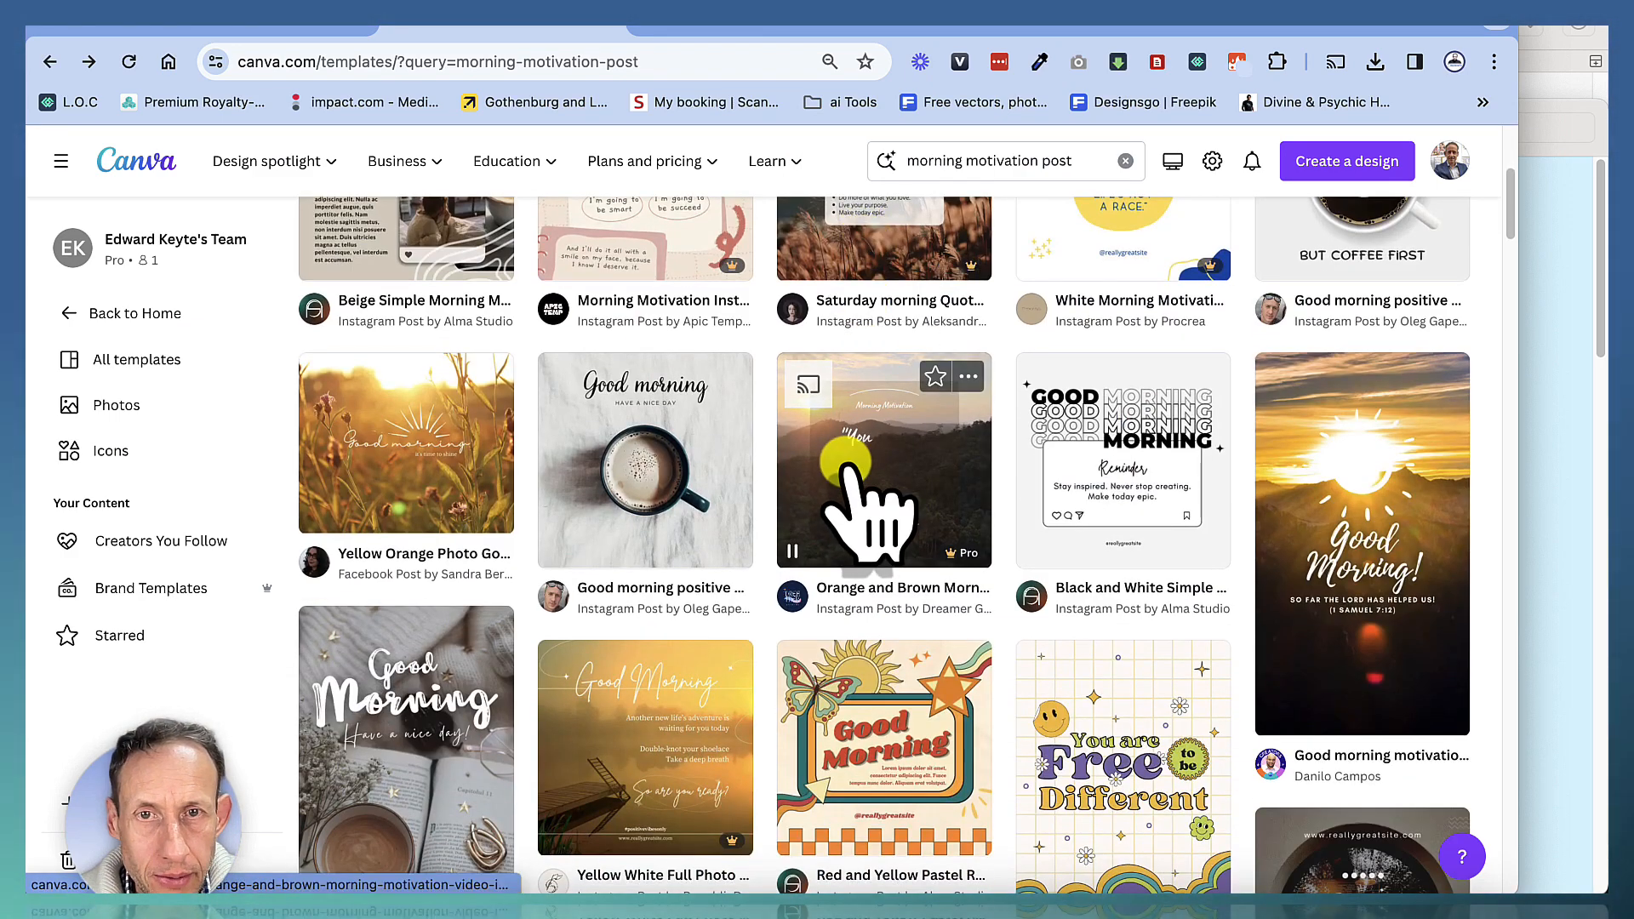
{"action": "left_click", "coordinate": [847, 464]}
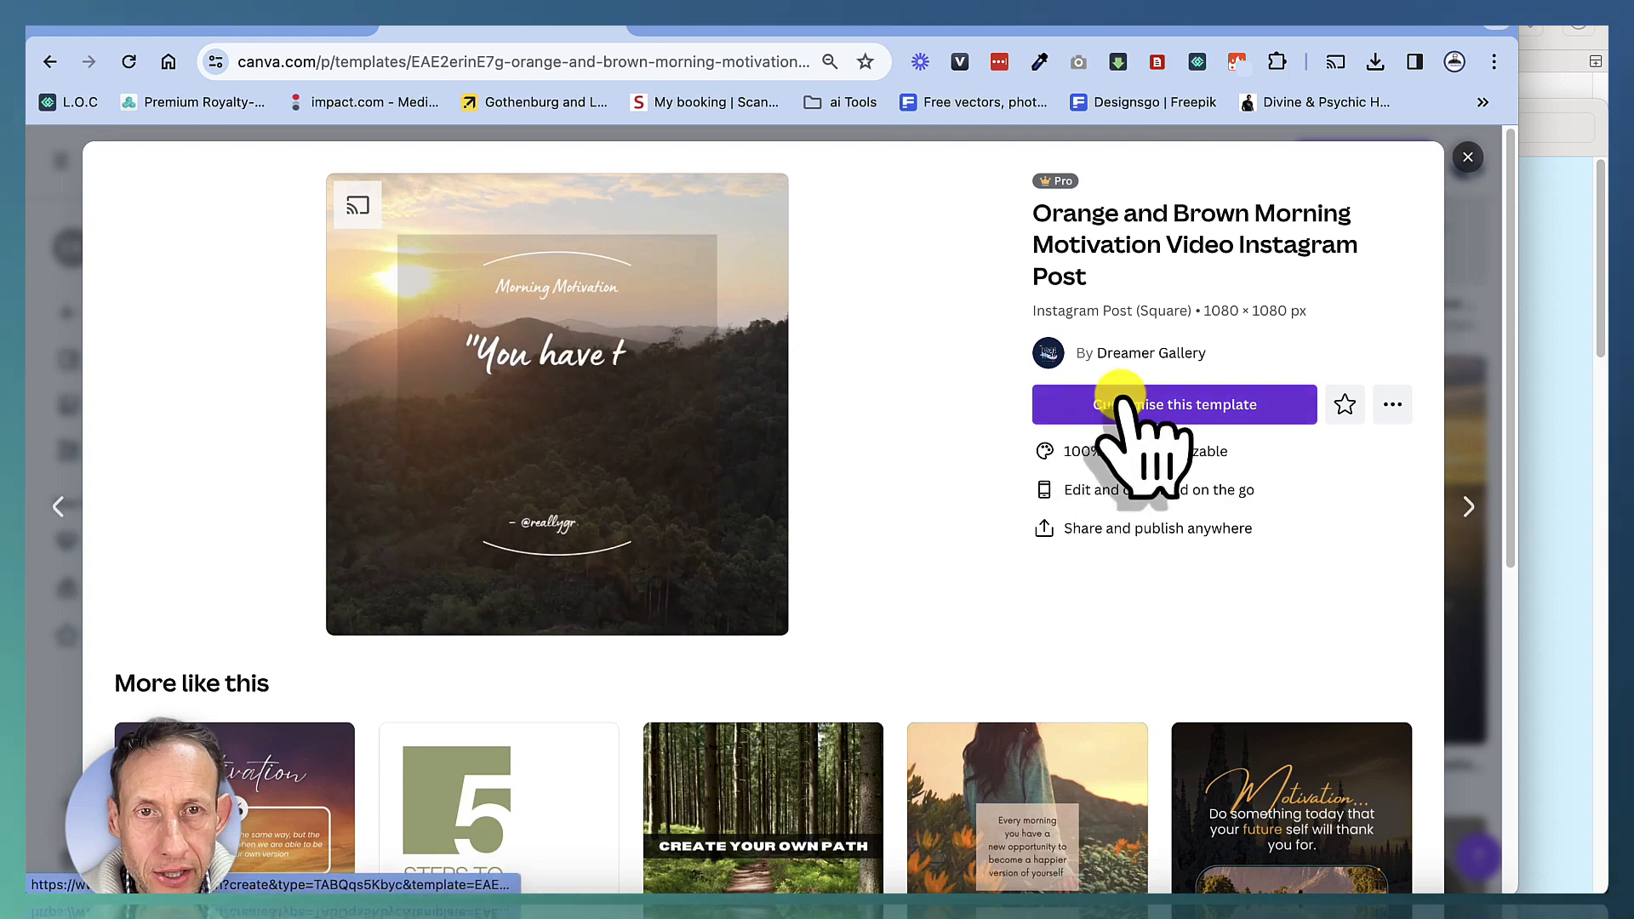
{"action": "left_click", "coordinate": [1121, 397]}
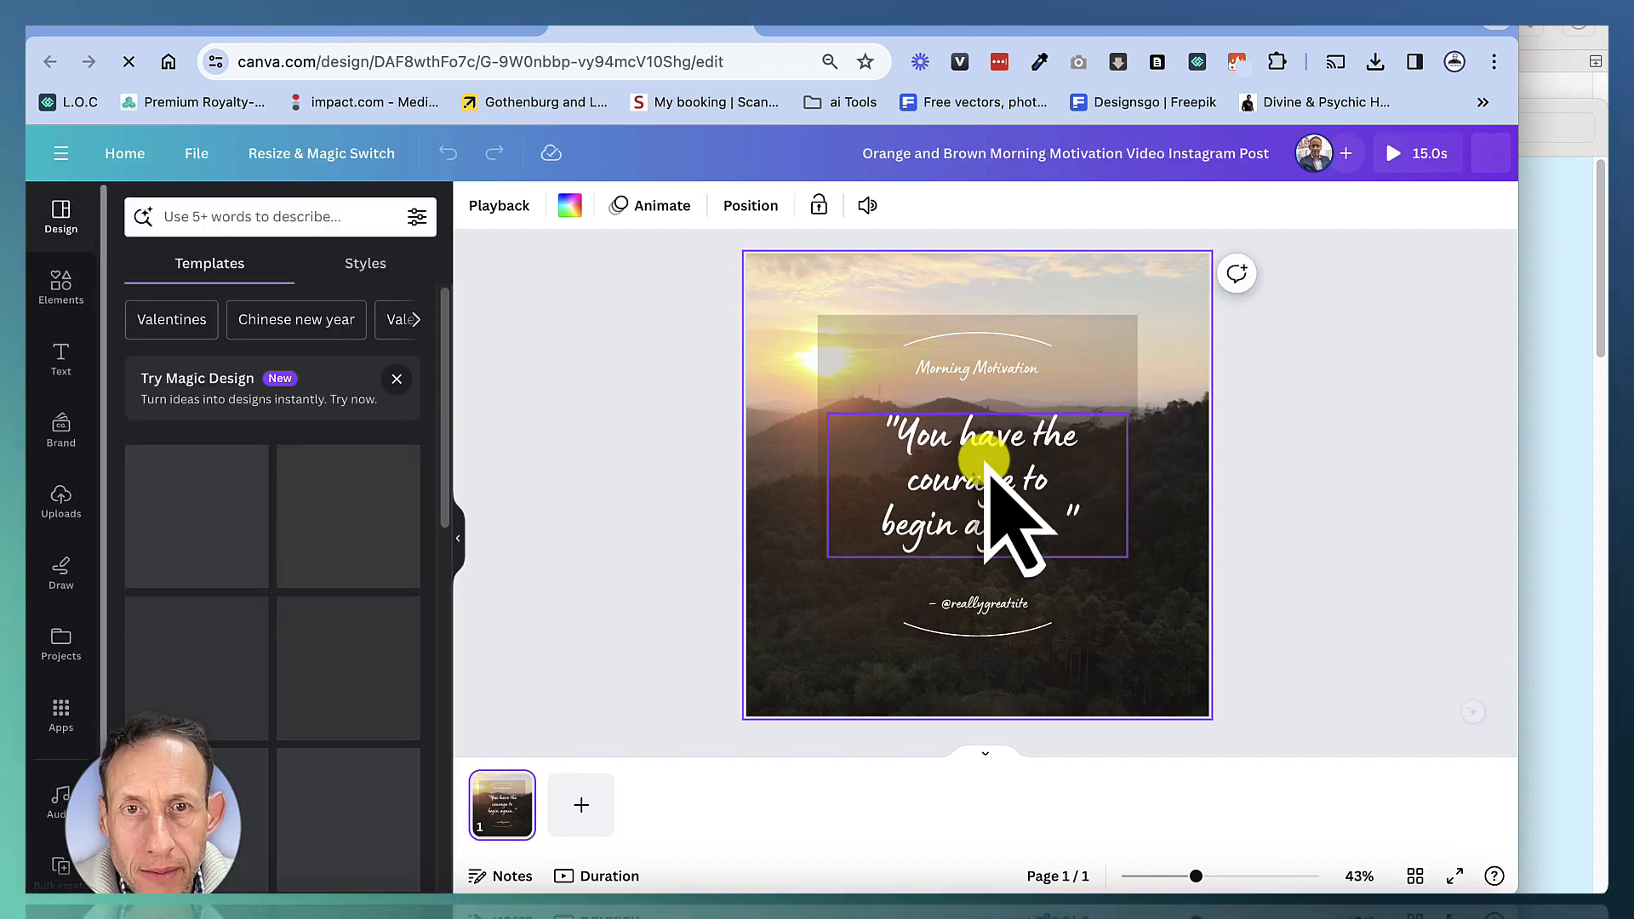
Switch to ChatGPT and review the 25 motivational morning quotes for online marketers and creators
{"action": "left_click", "coordinate": [231, 34]}
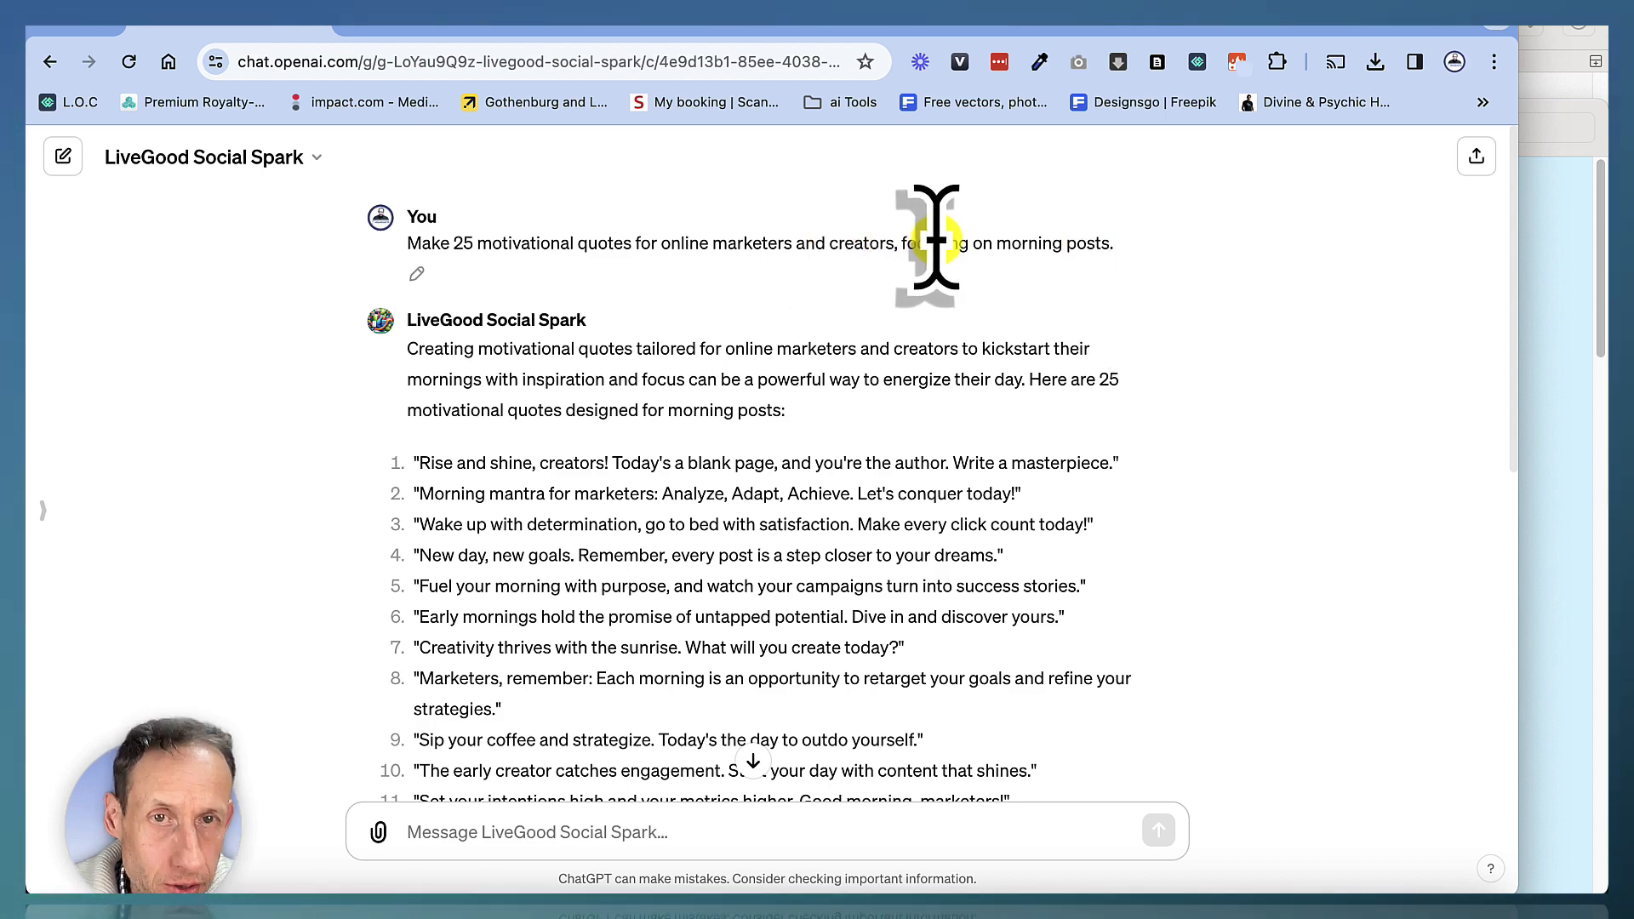
{"action": "scroll", "coordinate": [438, 394], "scroll_direction": "down", "scroll_amount": 9}
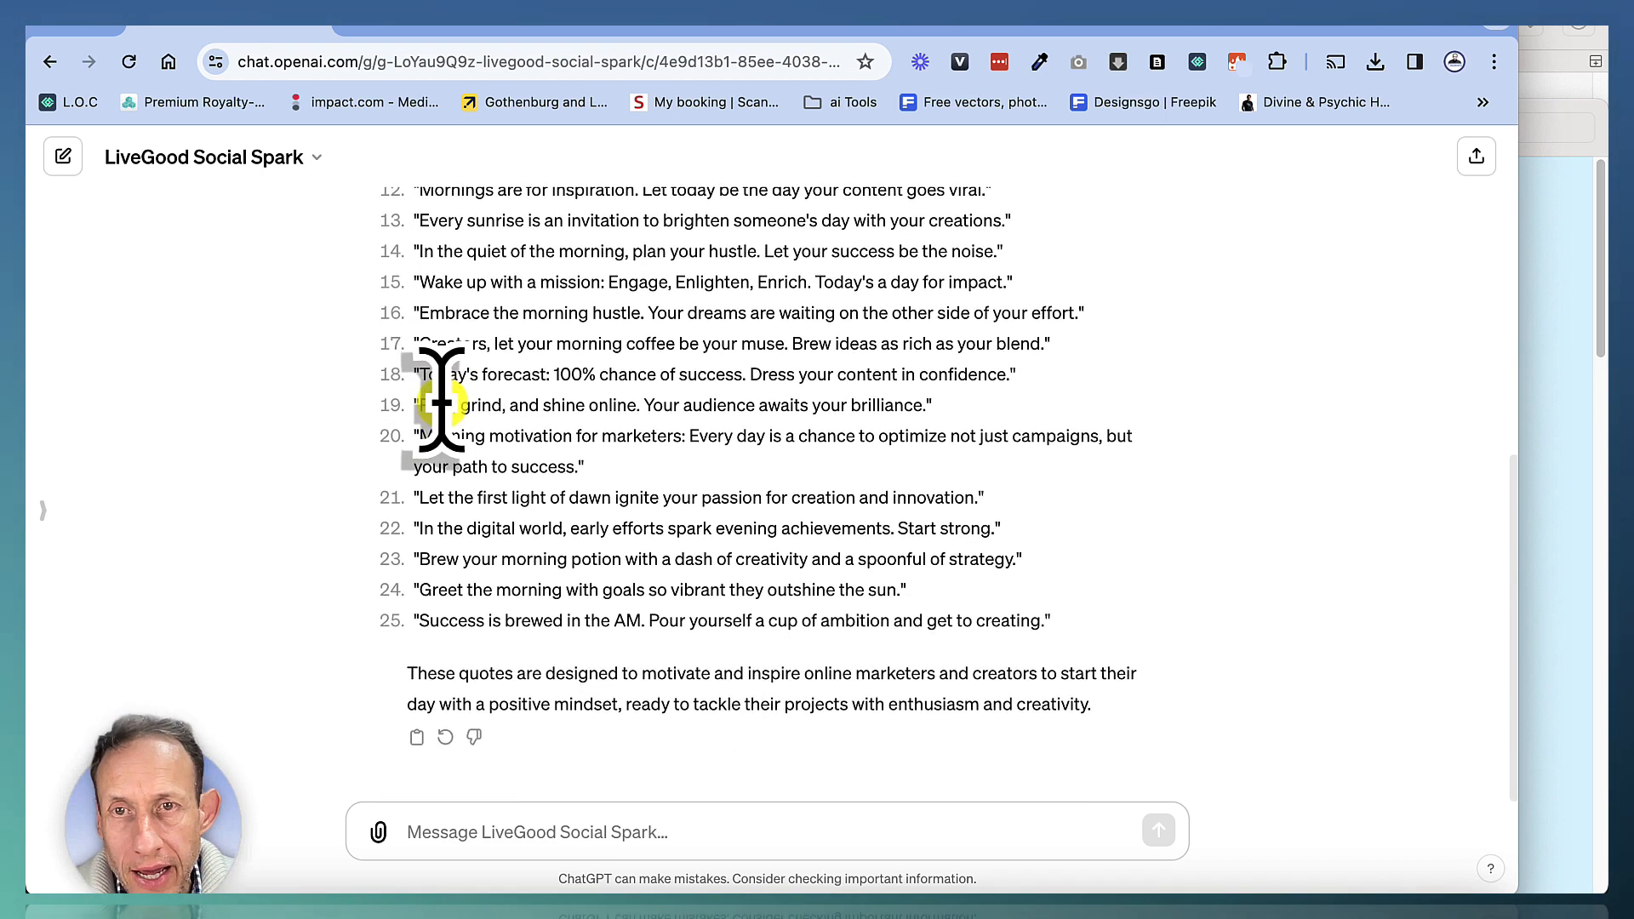
{"action": "scroll", "coordinate": [449, 419], "scroll_direction": "up", "scroll_amount": 5}
{"action": "scroll", "coordinate": [421, 290], "scroll_direction": "up", "scroll_amount": 3}
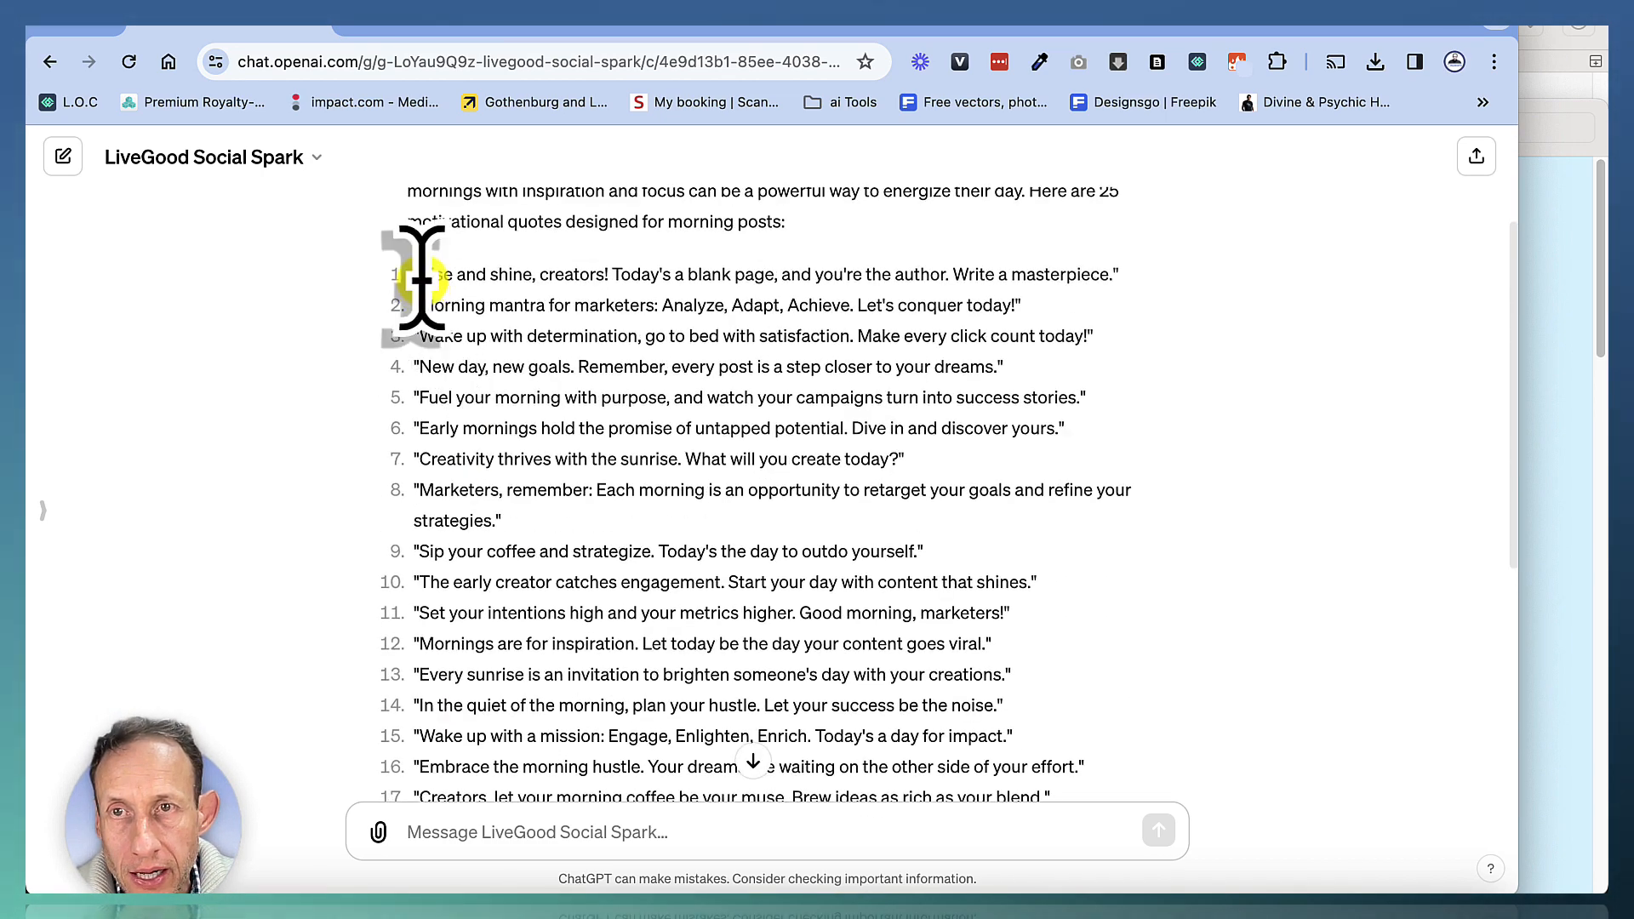
{"action": "scroll", "coordinate": [536, 576], "scroll_direction": "down", "scroll_amount": 8}
{"action": "scroll", "coordinate": [536, 379], "scroll_direction": "up", "scroll_amount": 11}
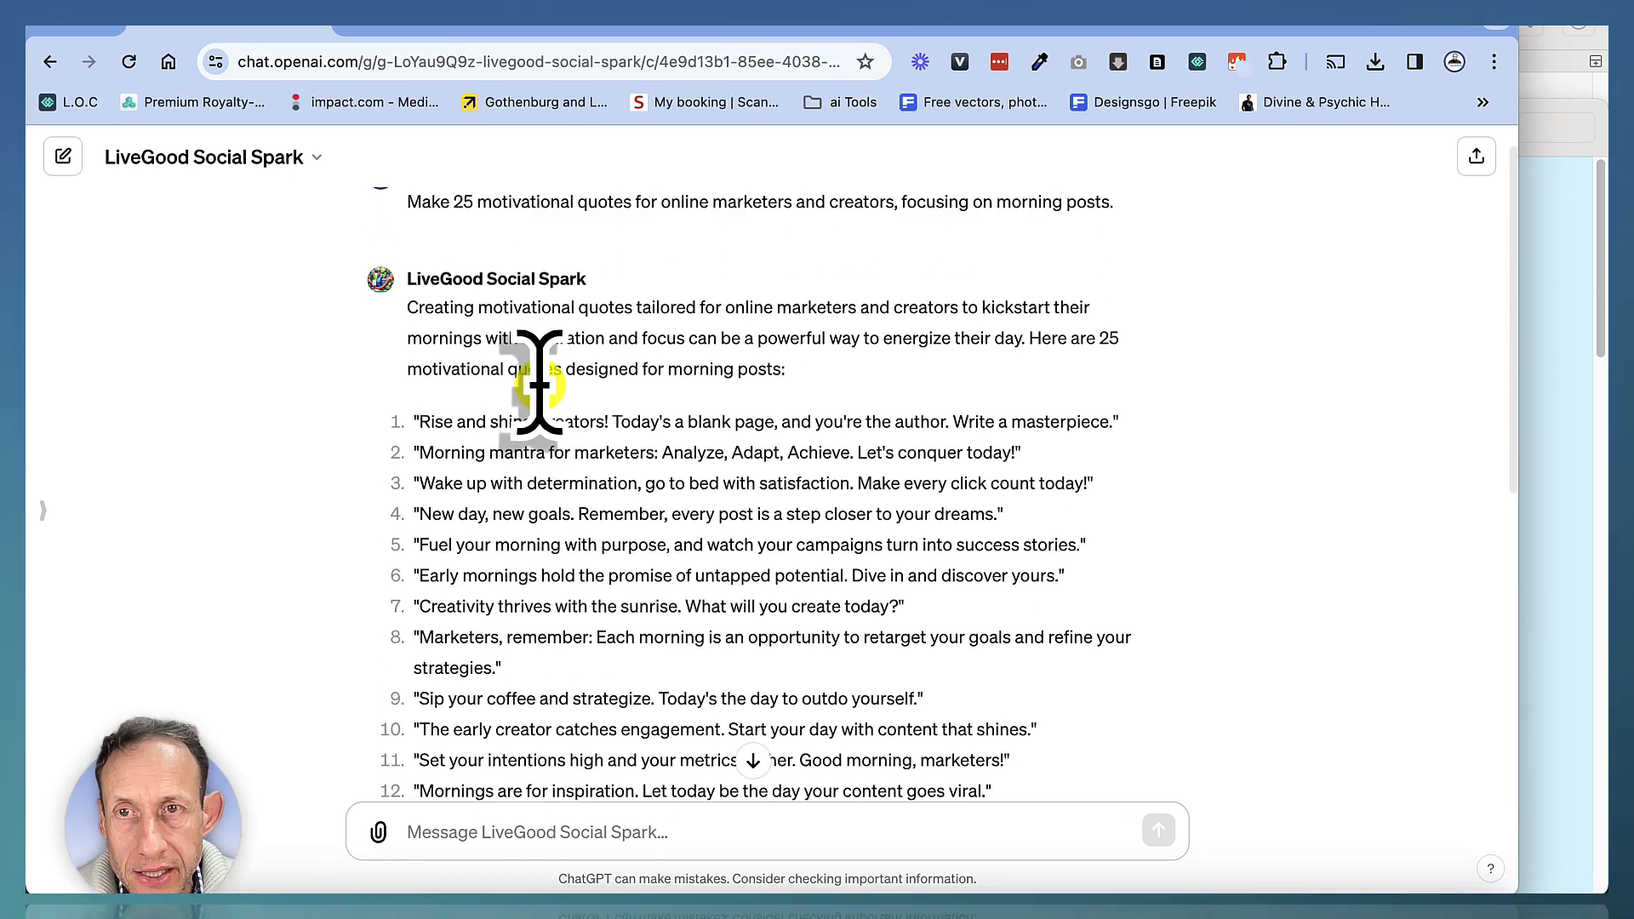
{"action": "scroll", "coordinate": [538, 383], "scroll_direction": "down", "scroll_amount": 3}
{"action": "scroll", "coordinate": [536, 382], "scroll_direction": "up", "scroll_amount": 2}
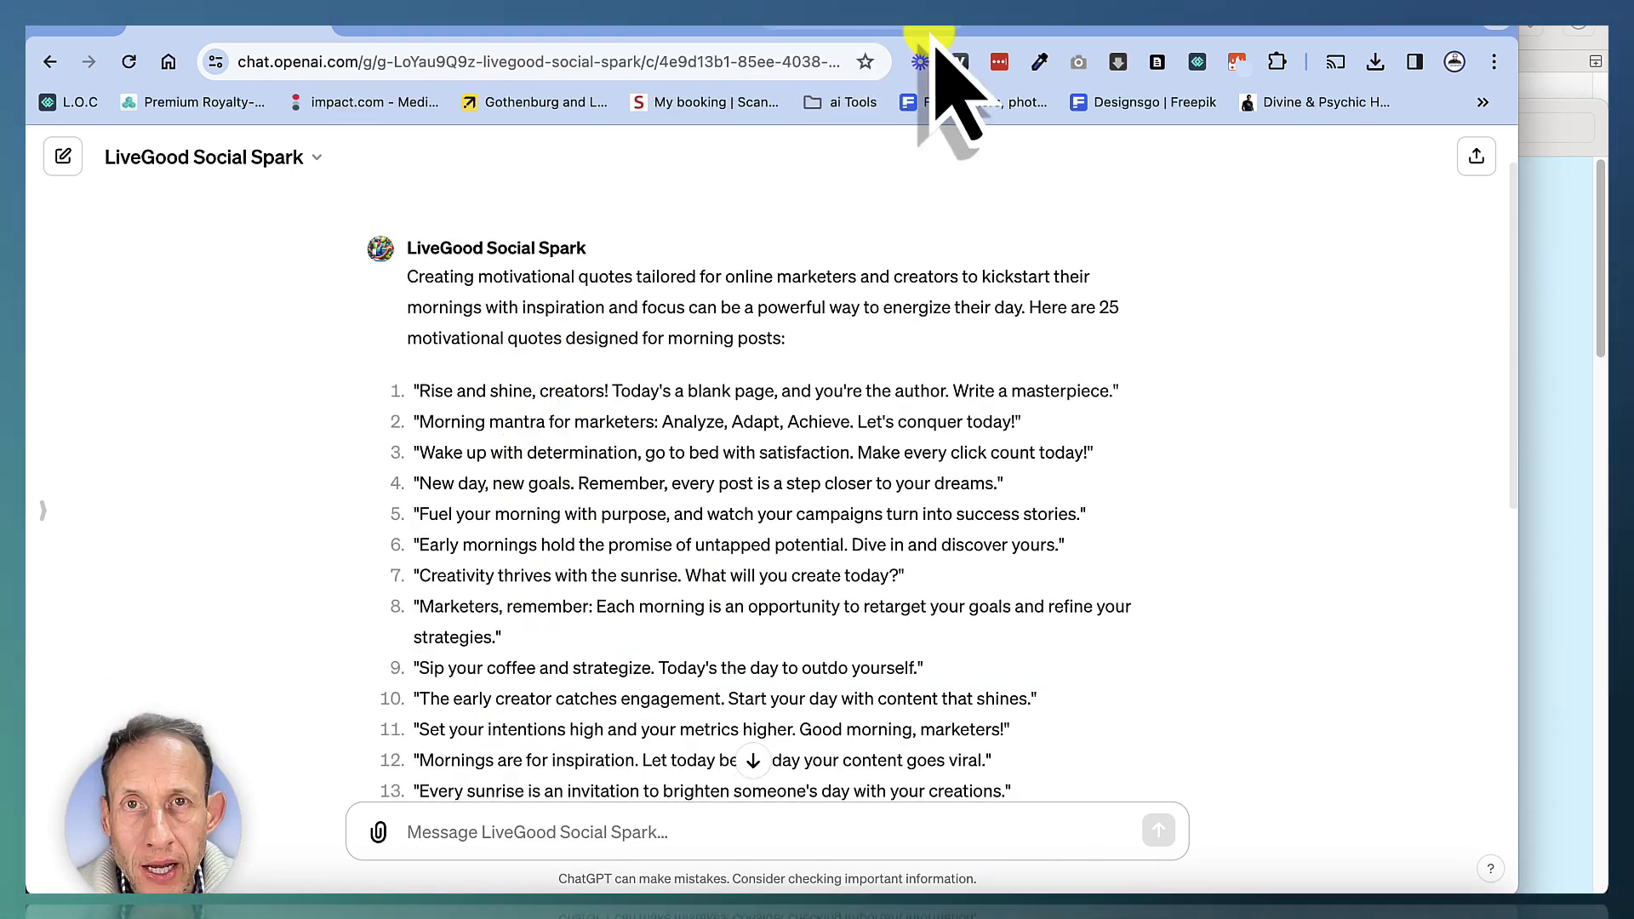
Switch to the spreadsheet and review the QUOTES column listing the quotes
{"action": "left_click", "coordinate": [1064, 31]}
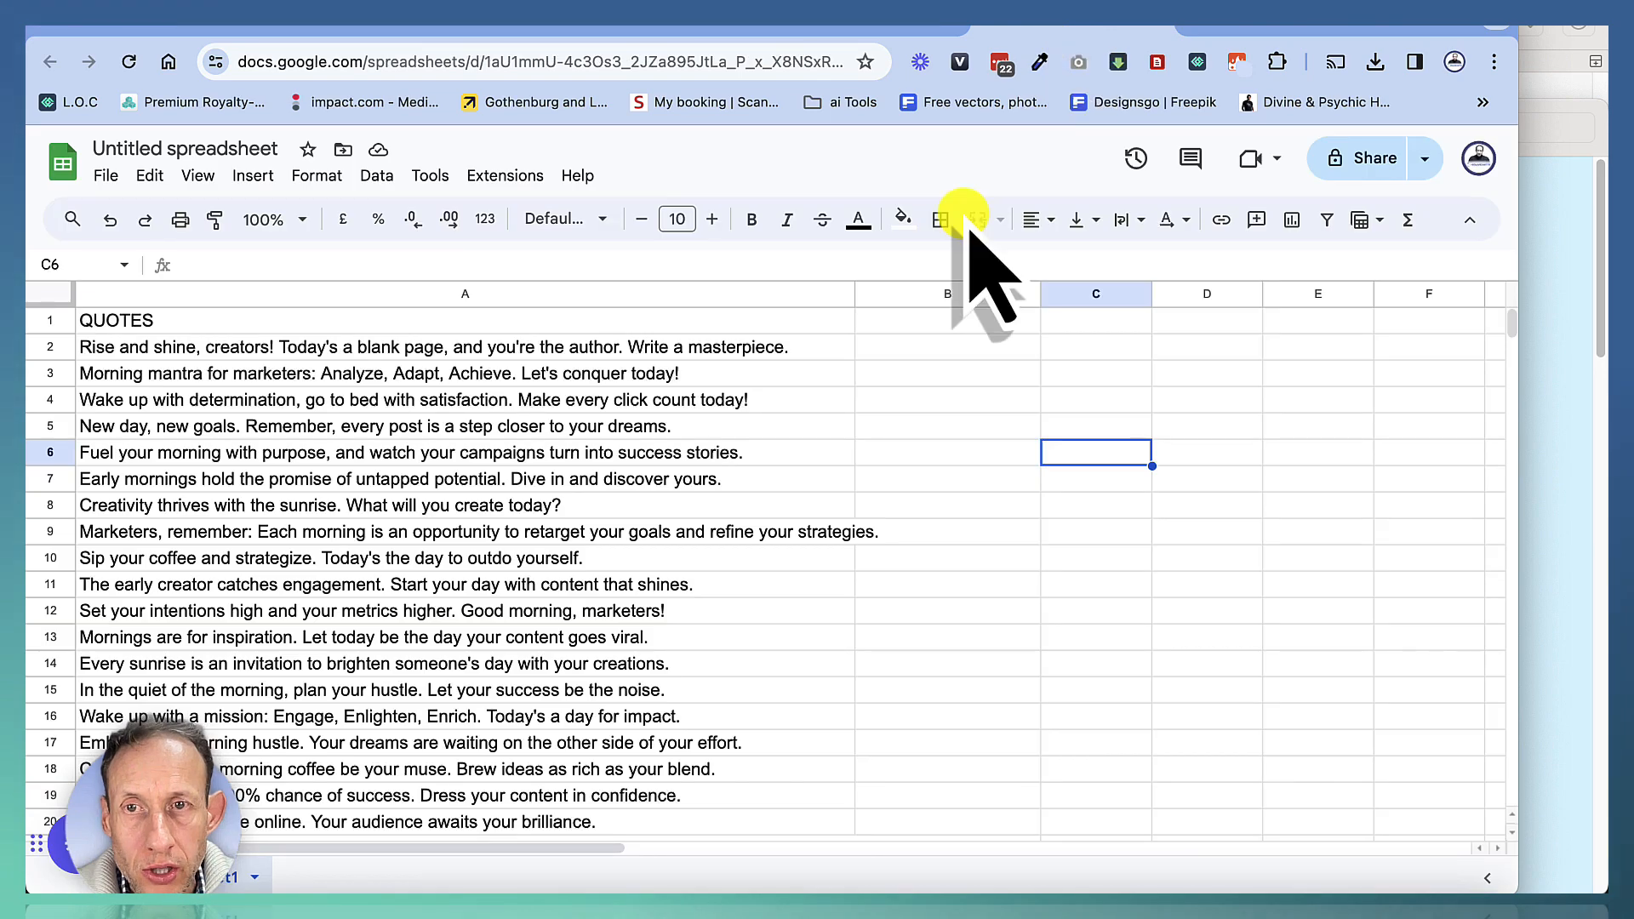
{"action": "scroll", "coordinate": [508, 467], "scroll_direction": "down", "scroll_amount": 4}
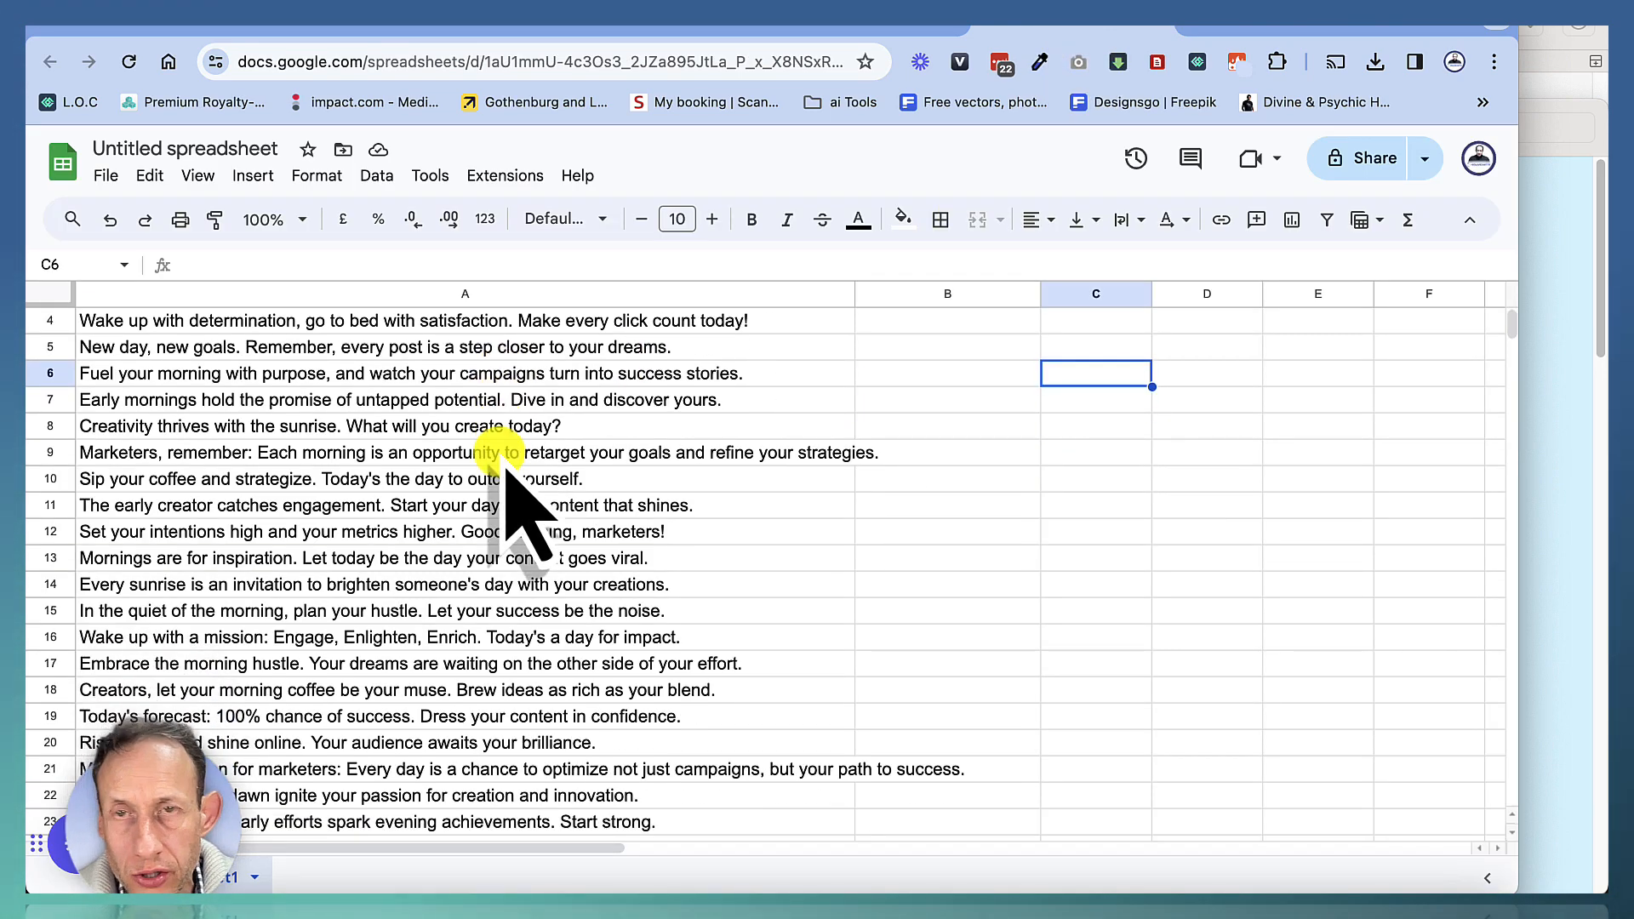
{"action": "scroll", "coordinate": [508, 466], "scroll_direction": "up", "scroll_amount": 3}
{"action": "scroll", "coordinate": [510, 468], "scroll_direction": "down", "scroll_amount": 6}
{"action": "scroll", "coordinate": [511, 468], "scroll_direction": "up", "scroll_amount": 7}
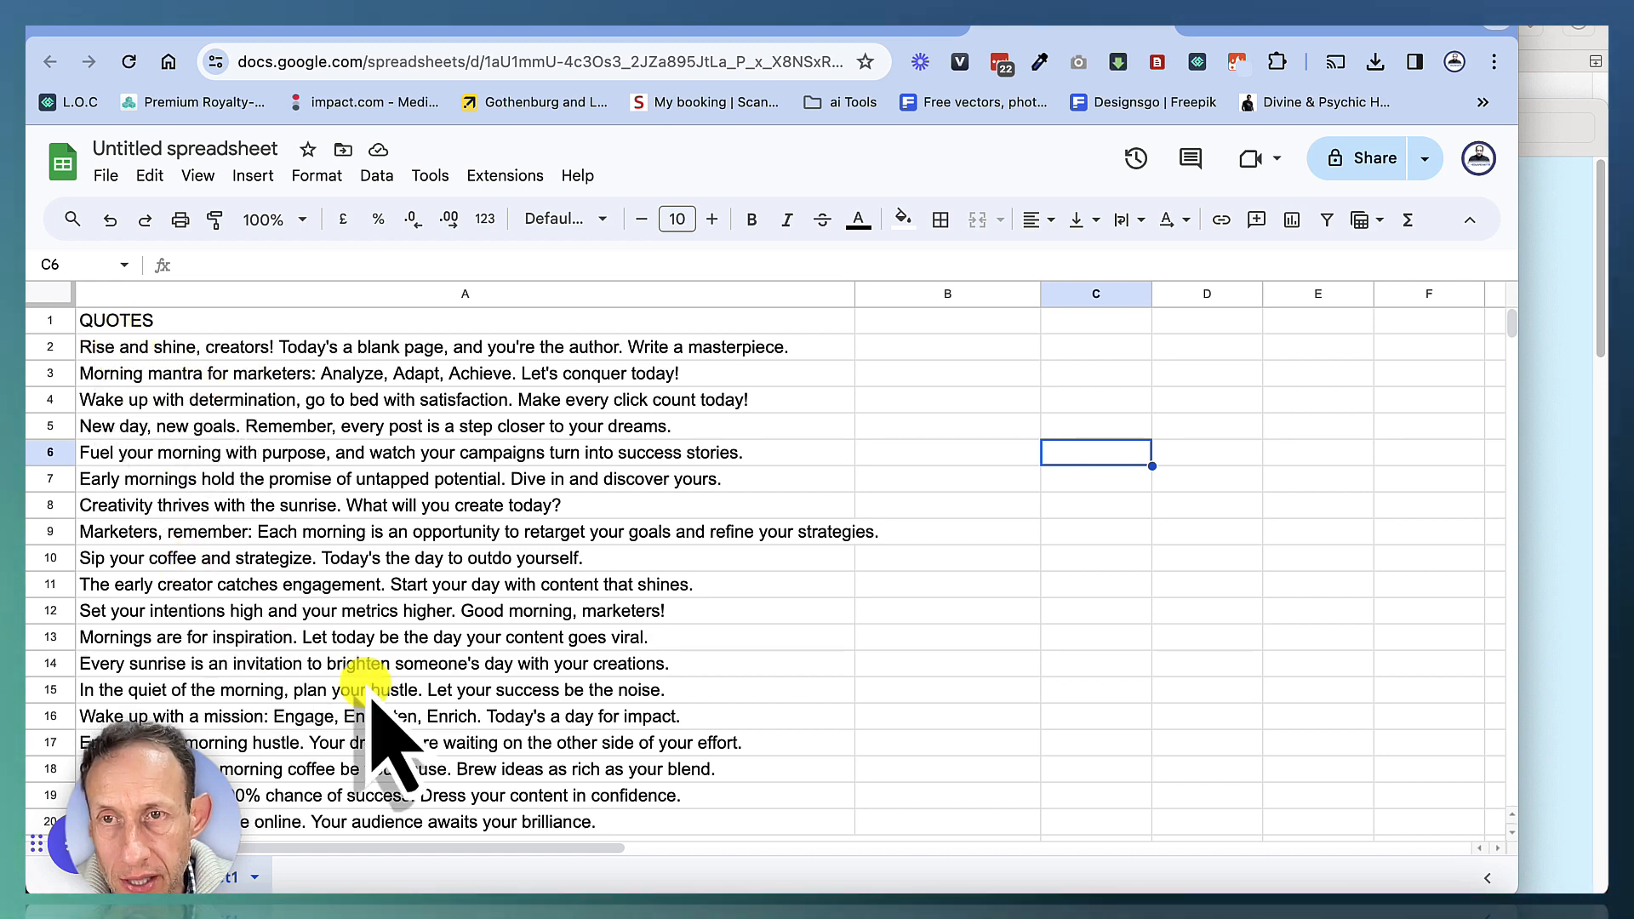
{"action": "scroll", "coordinate": [417, 707], "scroll_direction": "down", "scroll_amount": 3}
{"action": "scroll", "coordinate": [417, 707], "scroll_direction": "up", "scroll_amount": 3}
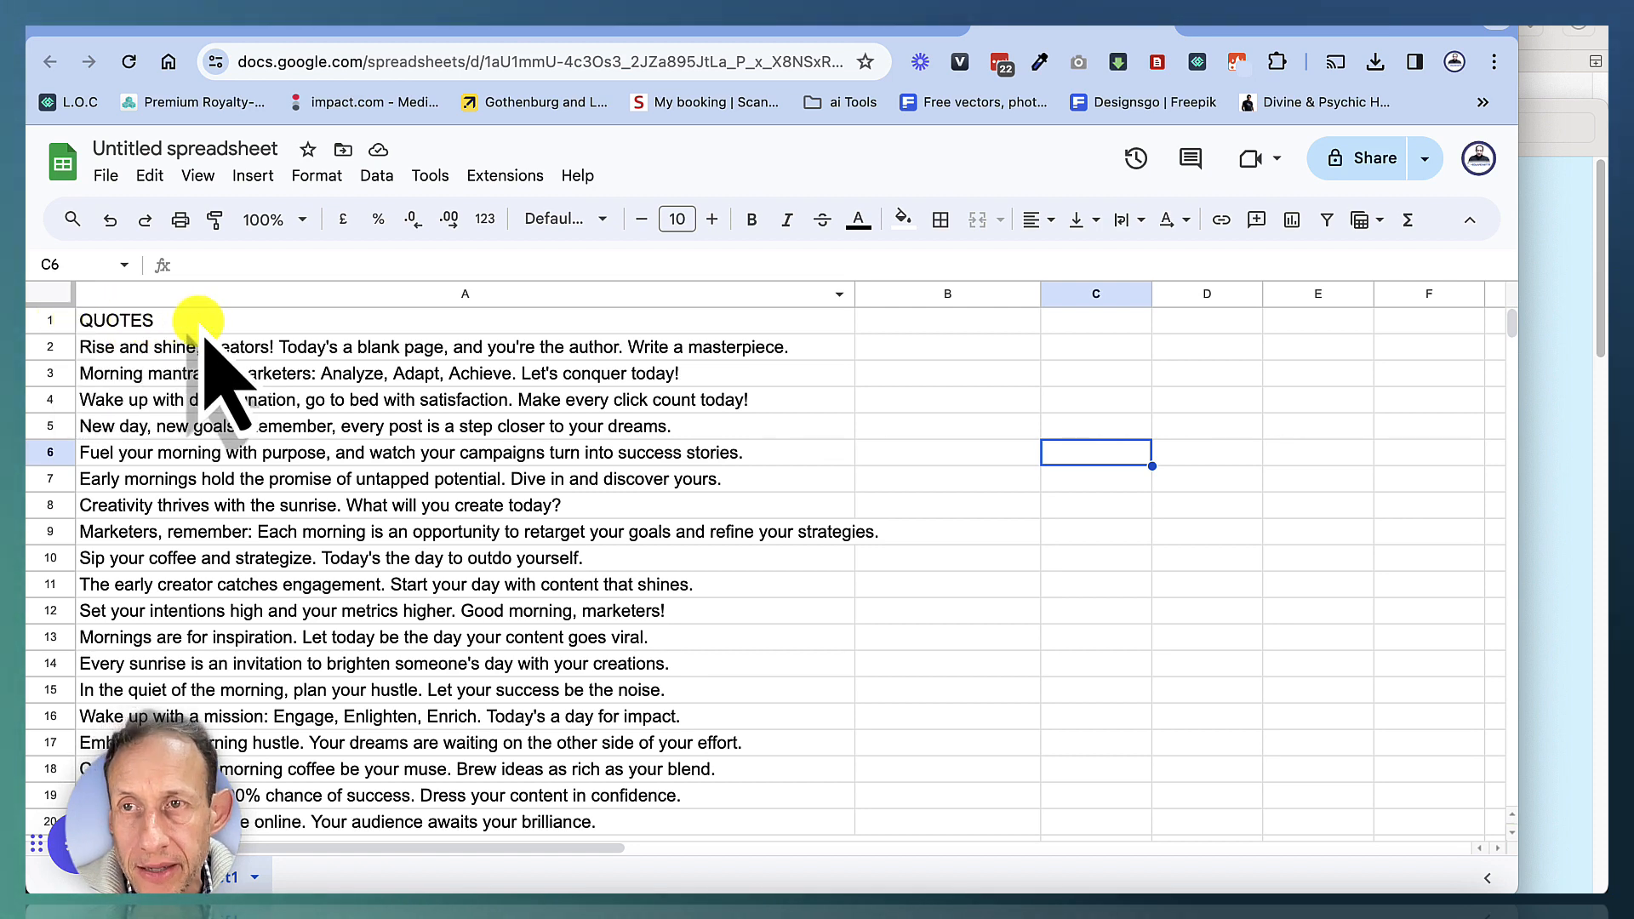
{"action": "scroll", "coordinate": [255, 520], "scroll_direction": "down", "scroll_amount": 5}
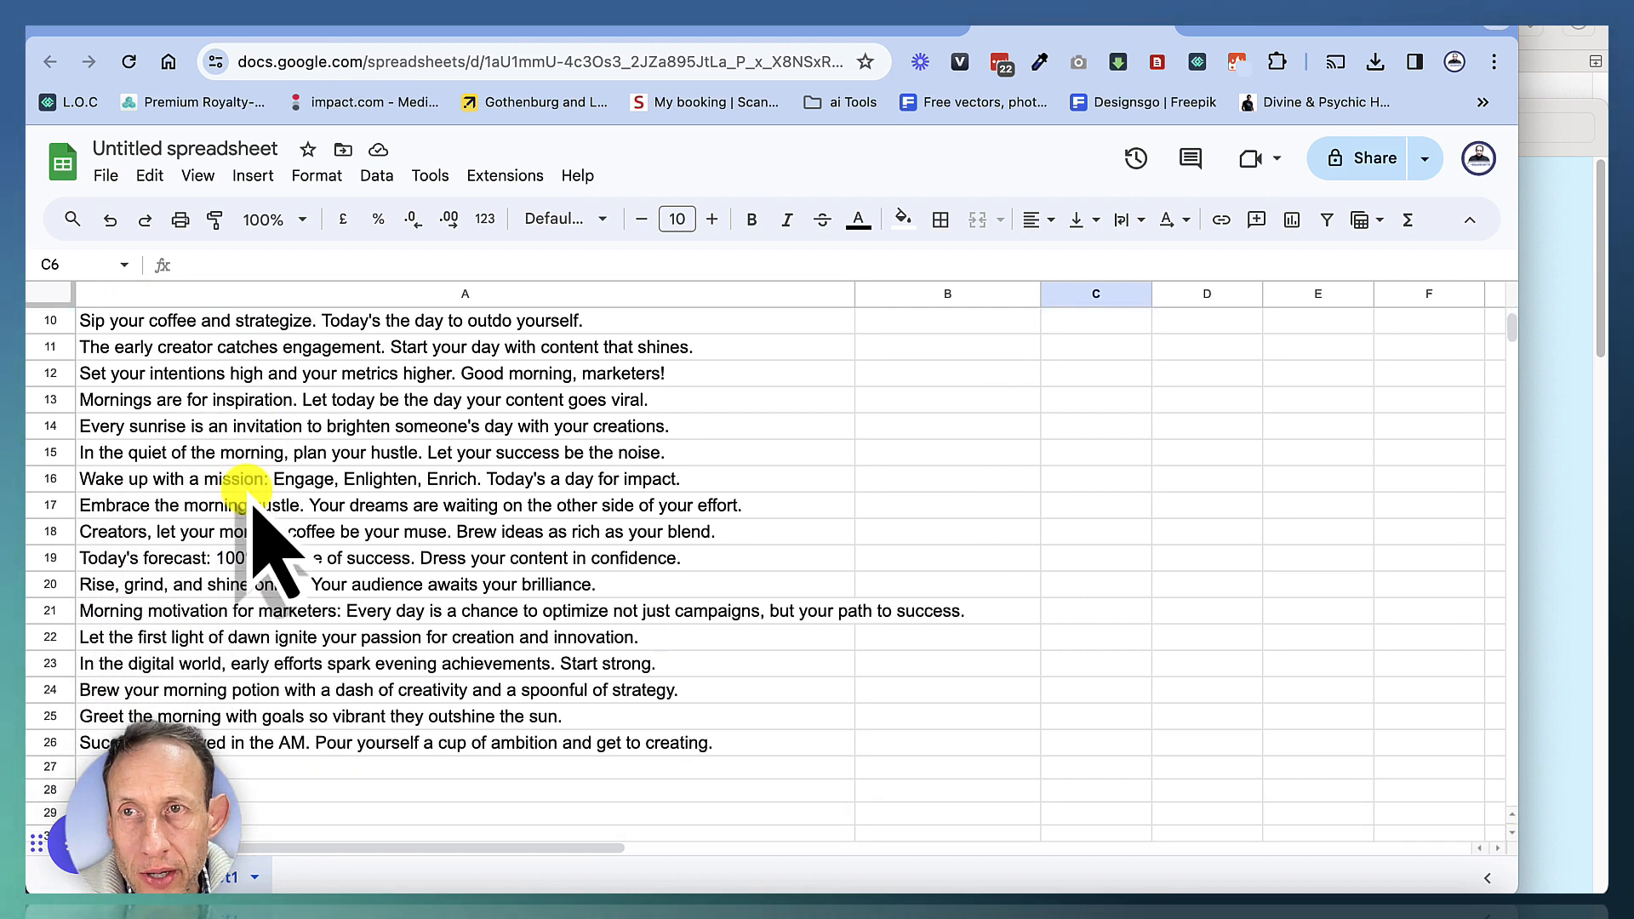
Download the spreadsheet as a comma-separated values (.csv) file
{"action": "left_click", "coordinate": [105, 174]}
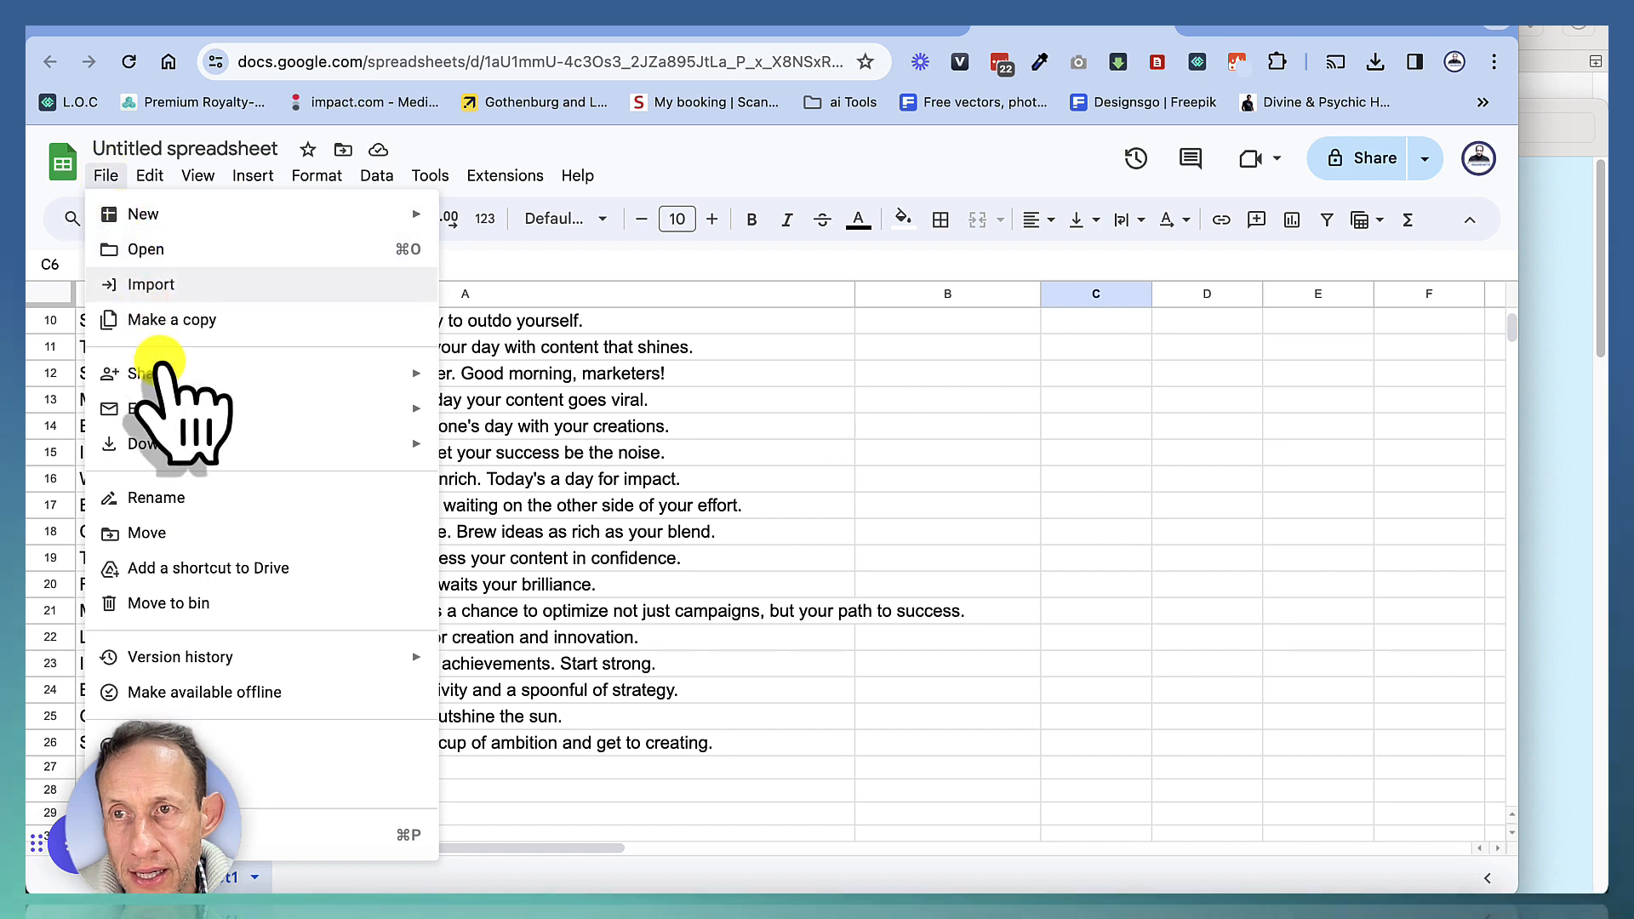
{"action": "mouse_move", "coordinate": [181, 444]}
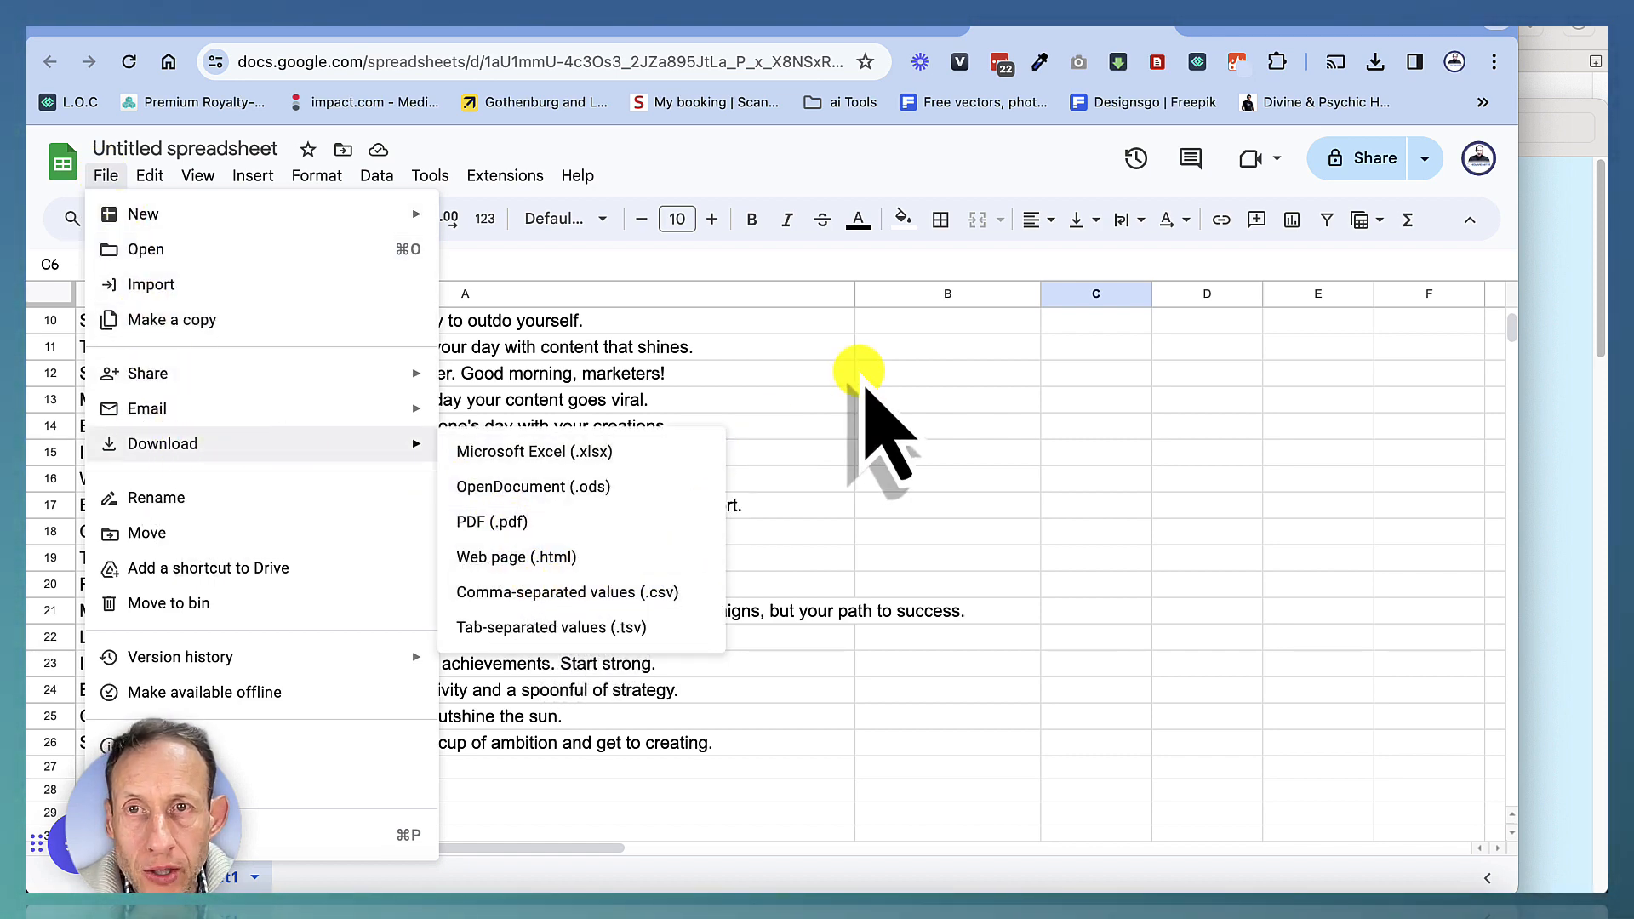
{"action": "left_click", "coordinate": [862, 374]}
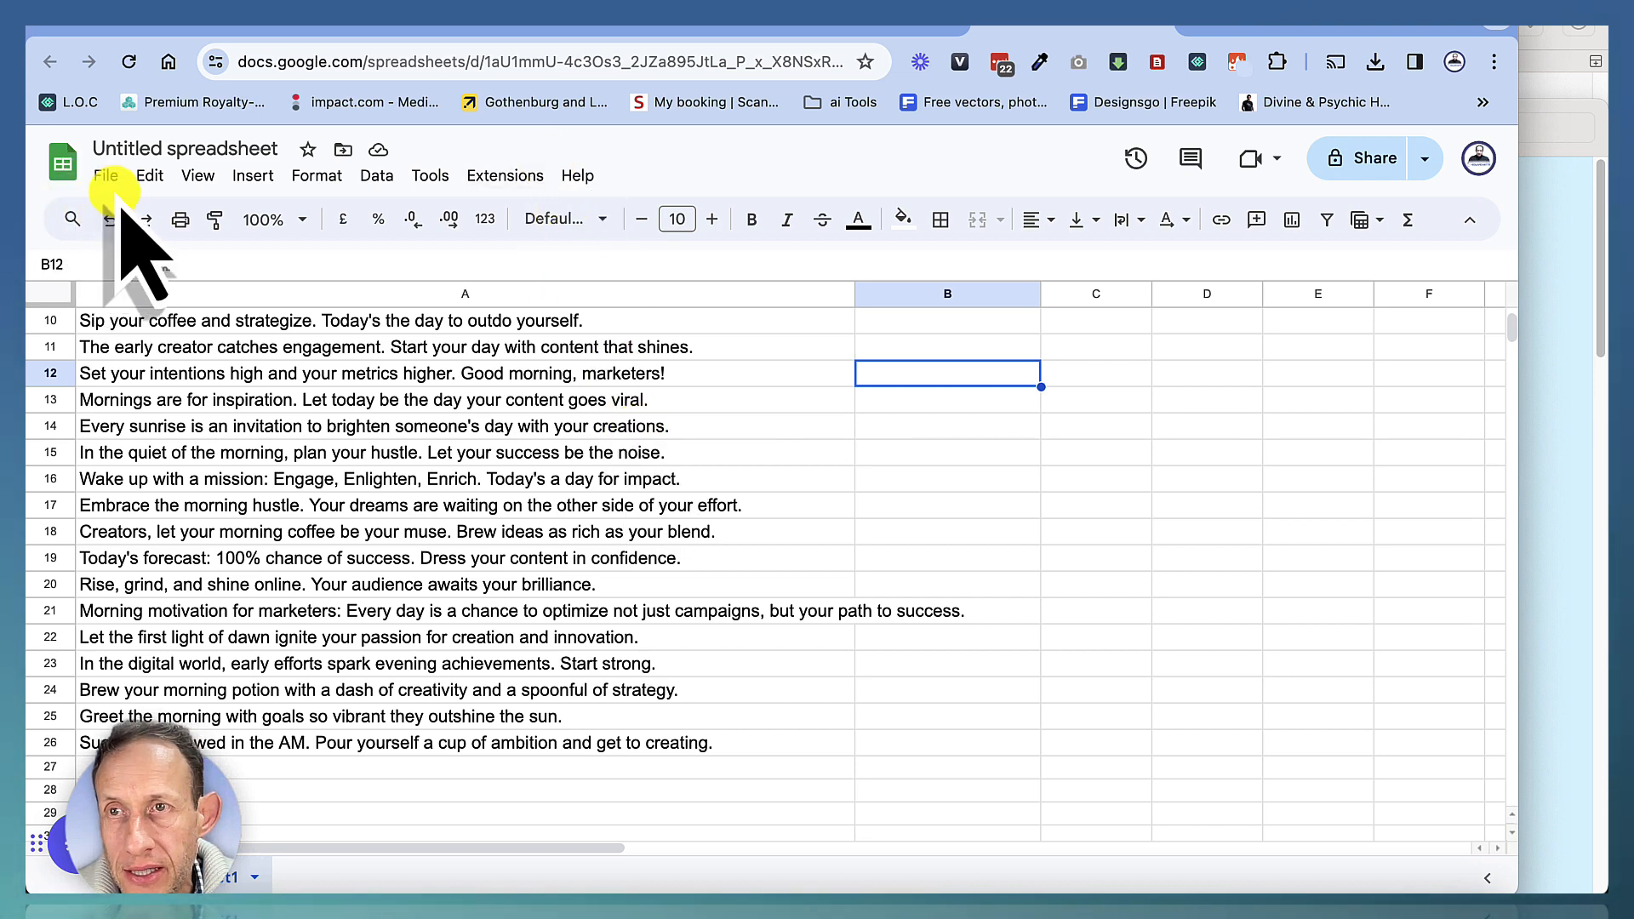
{"action": "left_click", "coordinate": [107, 177]}
{"action": "mouse_move", "coordinate": [444, 450]}
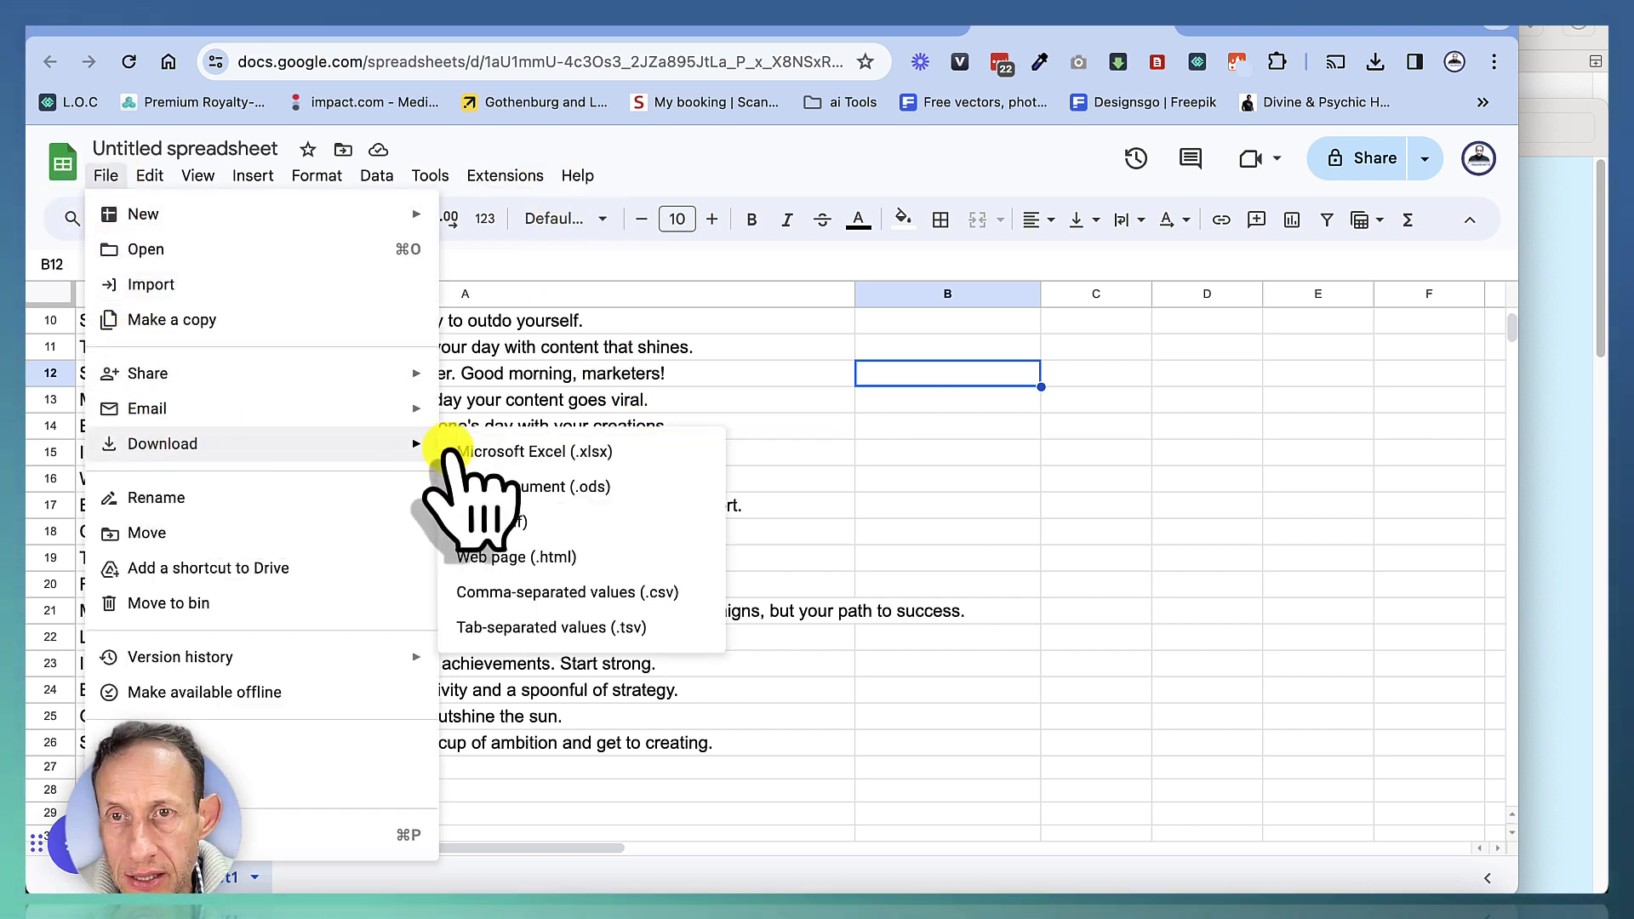
{"action": "left_click", "coordinate": [568, 593]}
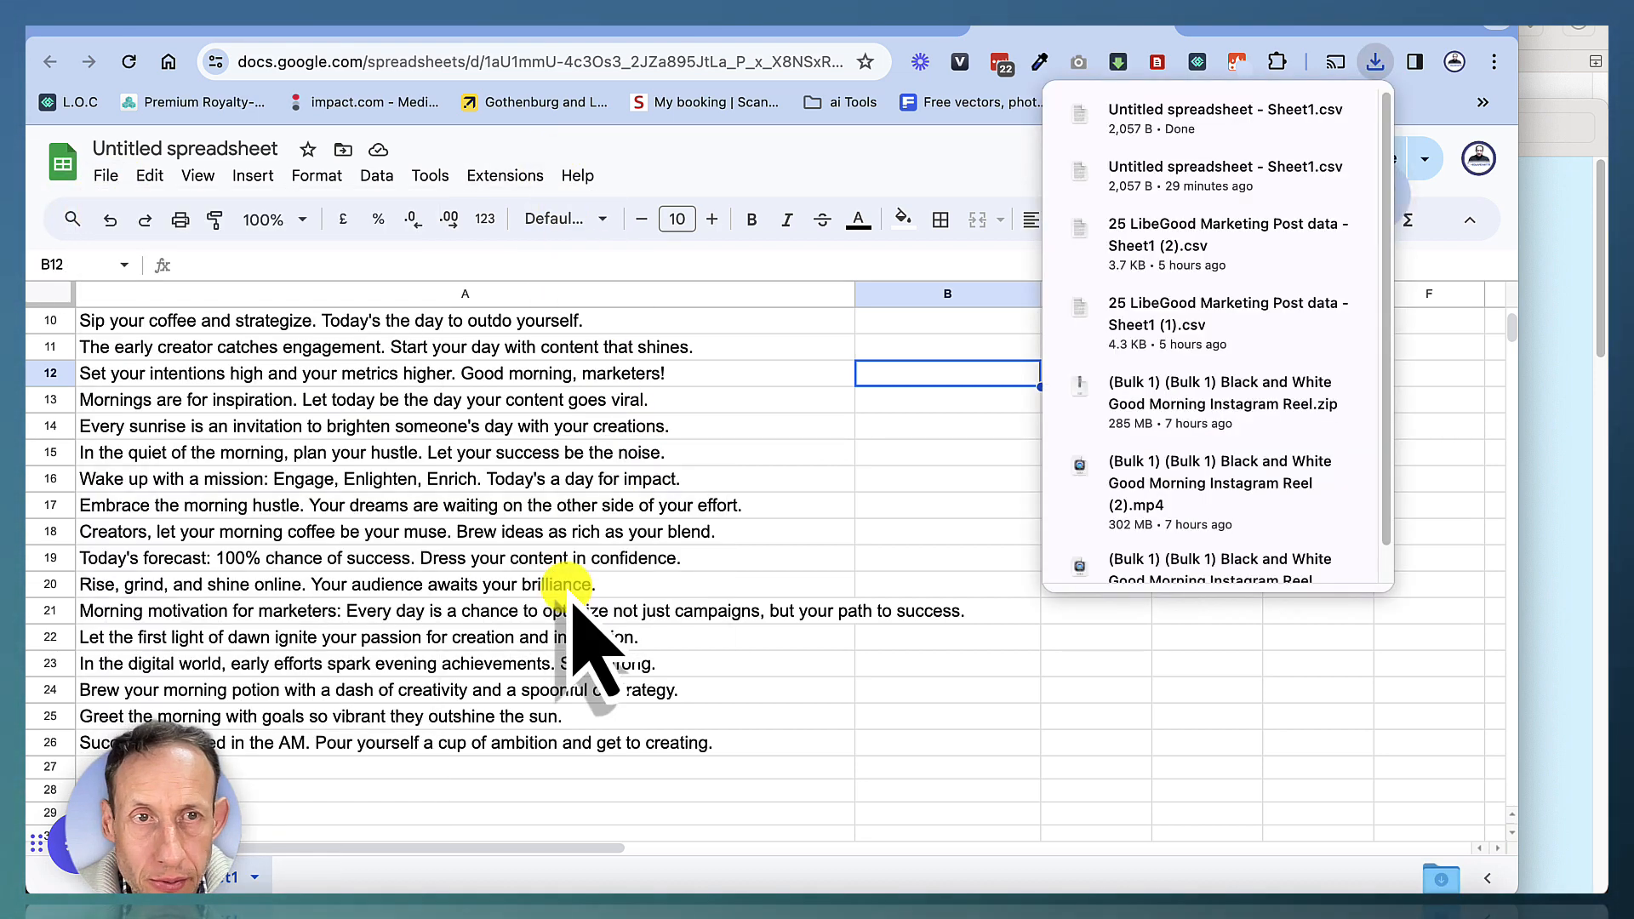
{"action": "left_click", "coordinate": [578, 532]}
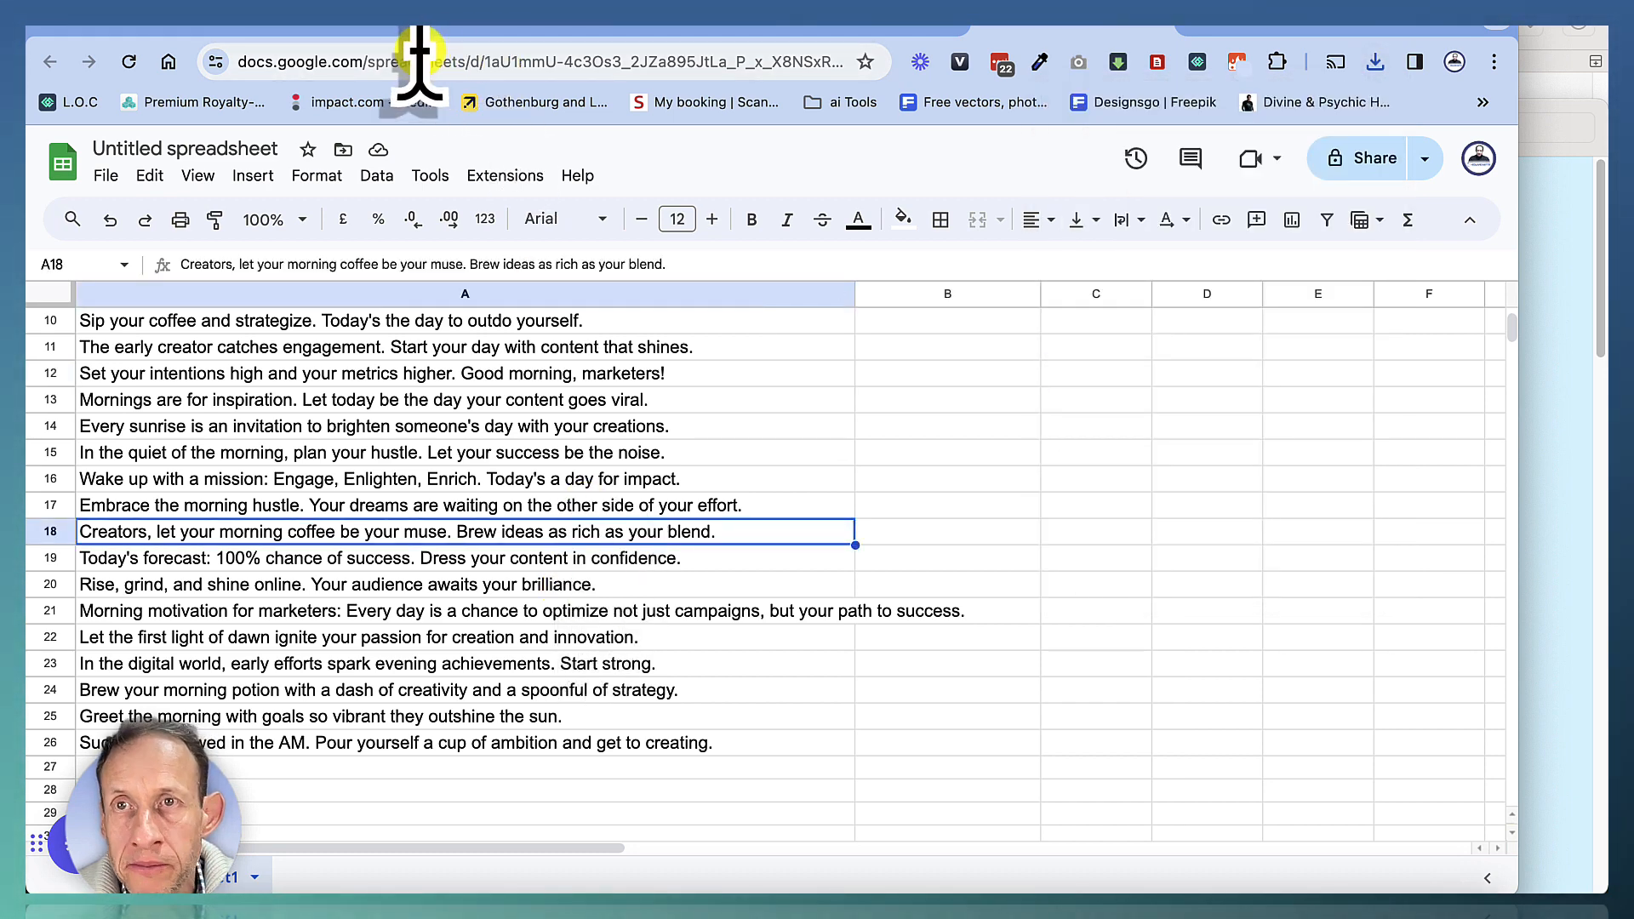
Add the uploaded LiveGood logo to the design, scaled down above the Morning Motivation heading, replacing the top curved line
{"action": "left_click", "coordinate": [543, 31]}
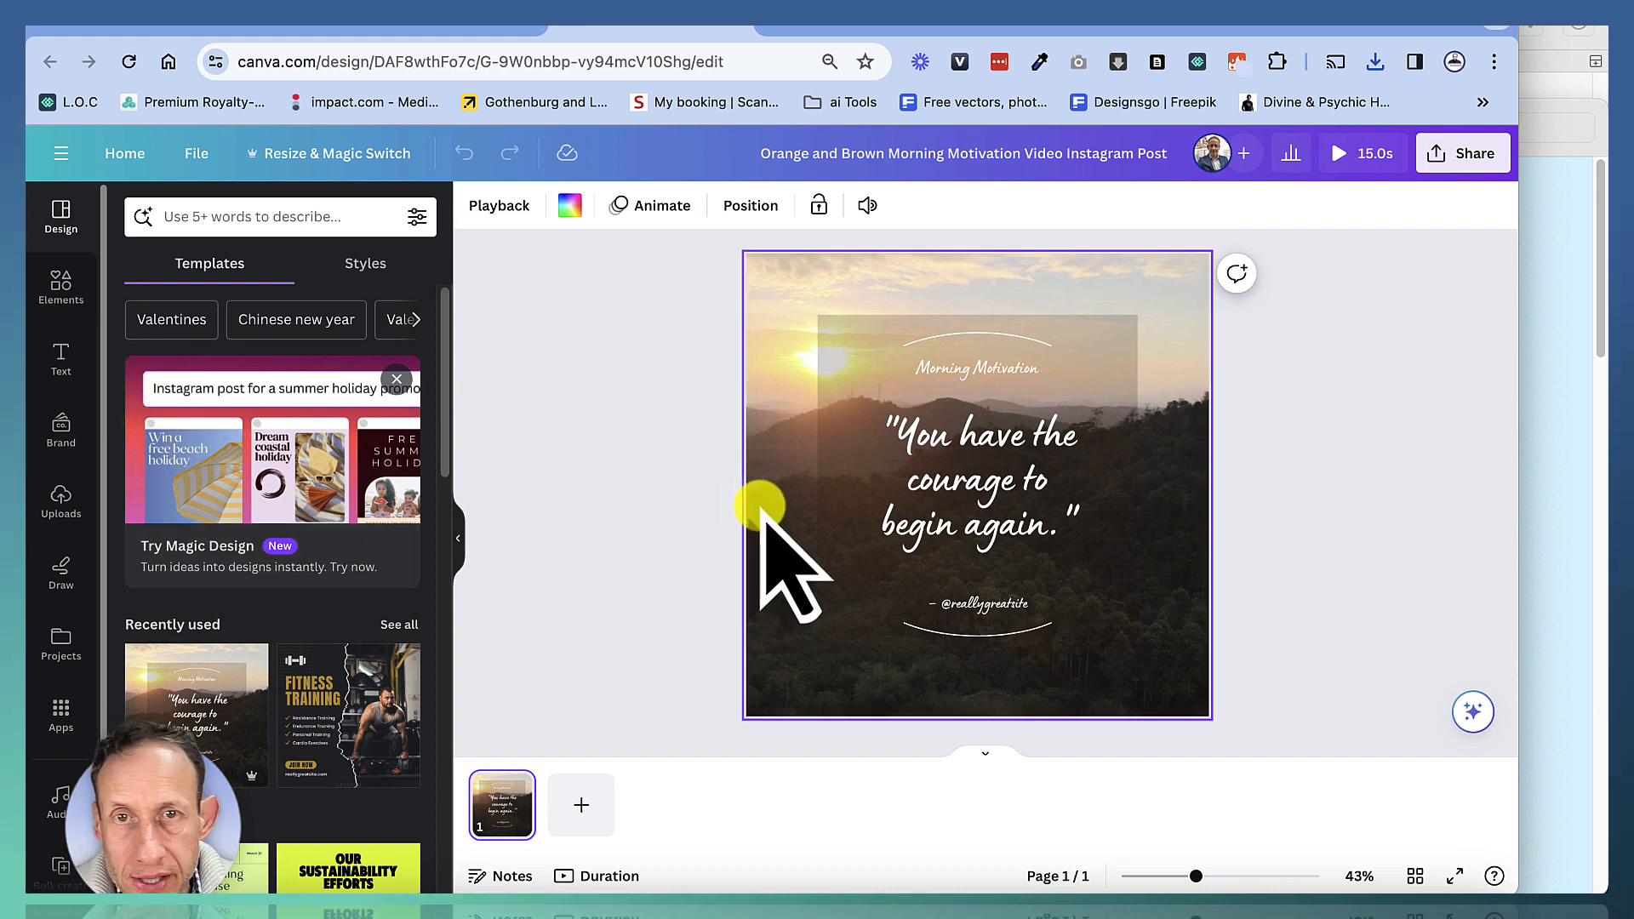
{"action": "left_click", "coordinate": [61, 498]}
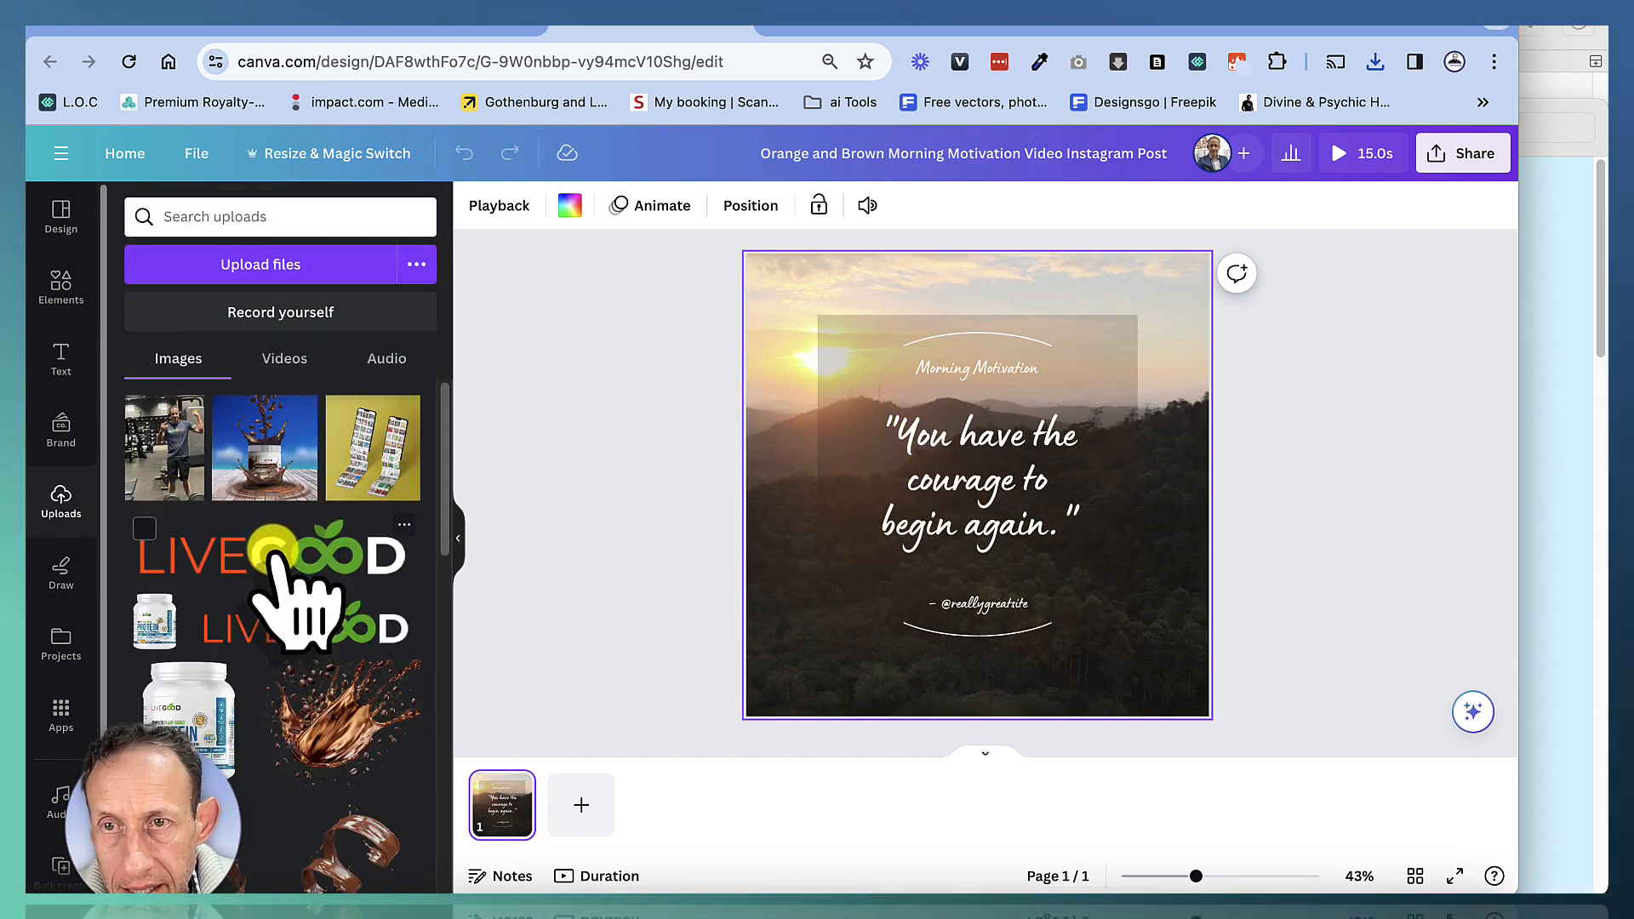
{"action": "left_click", "coordinate": [290, 574]}
{"action": "left_click_drag", "start_coordinate": [1102, 518], "coordinate": [993, 364]}
{"action": "left_click", "coordinate": [1052, 344]}
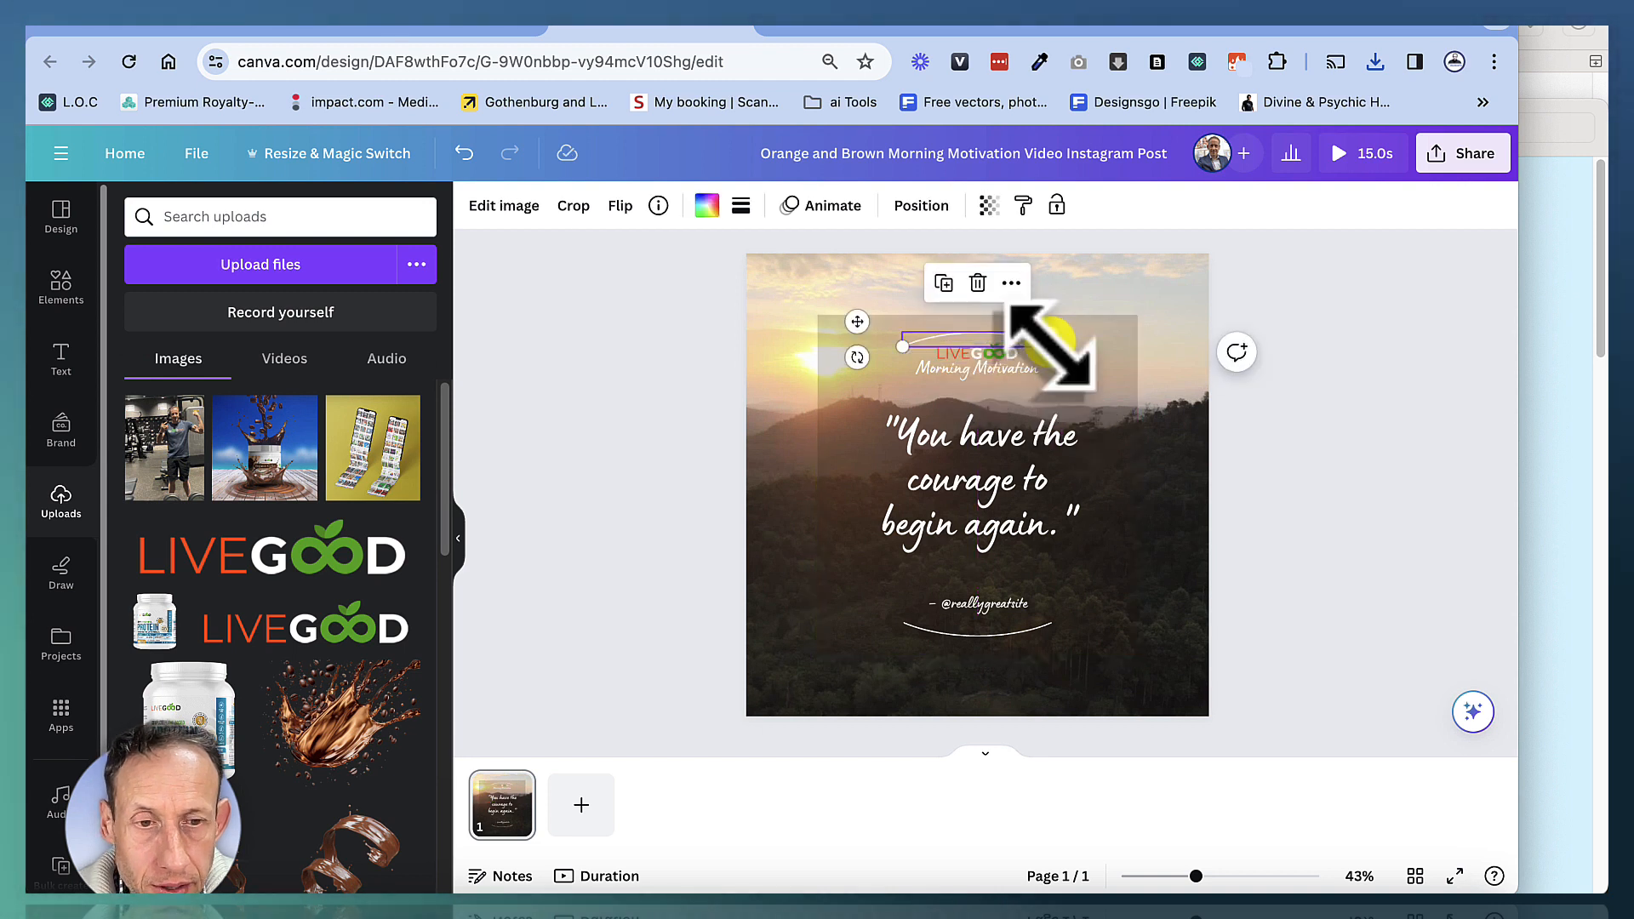
{"action": "key", "text": "Delete"}
{"action": "left_click", "coordinate": [1009, 351]}
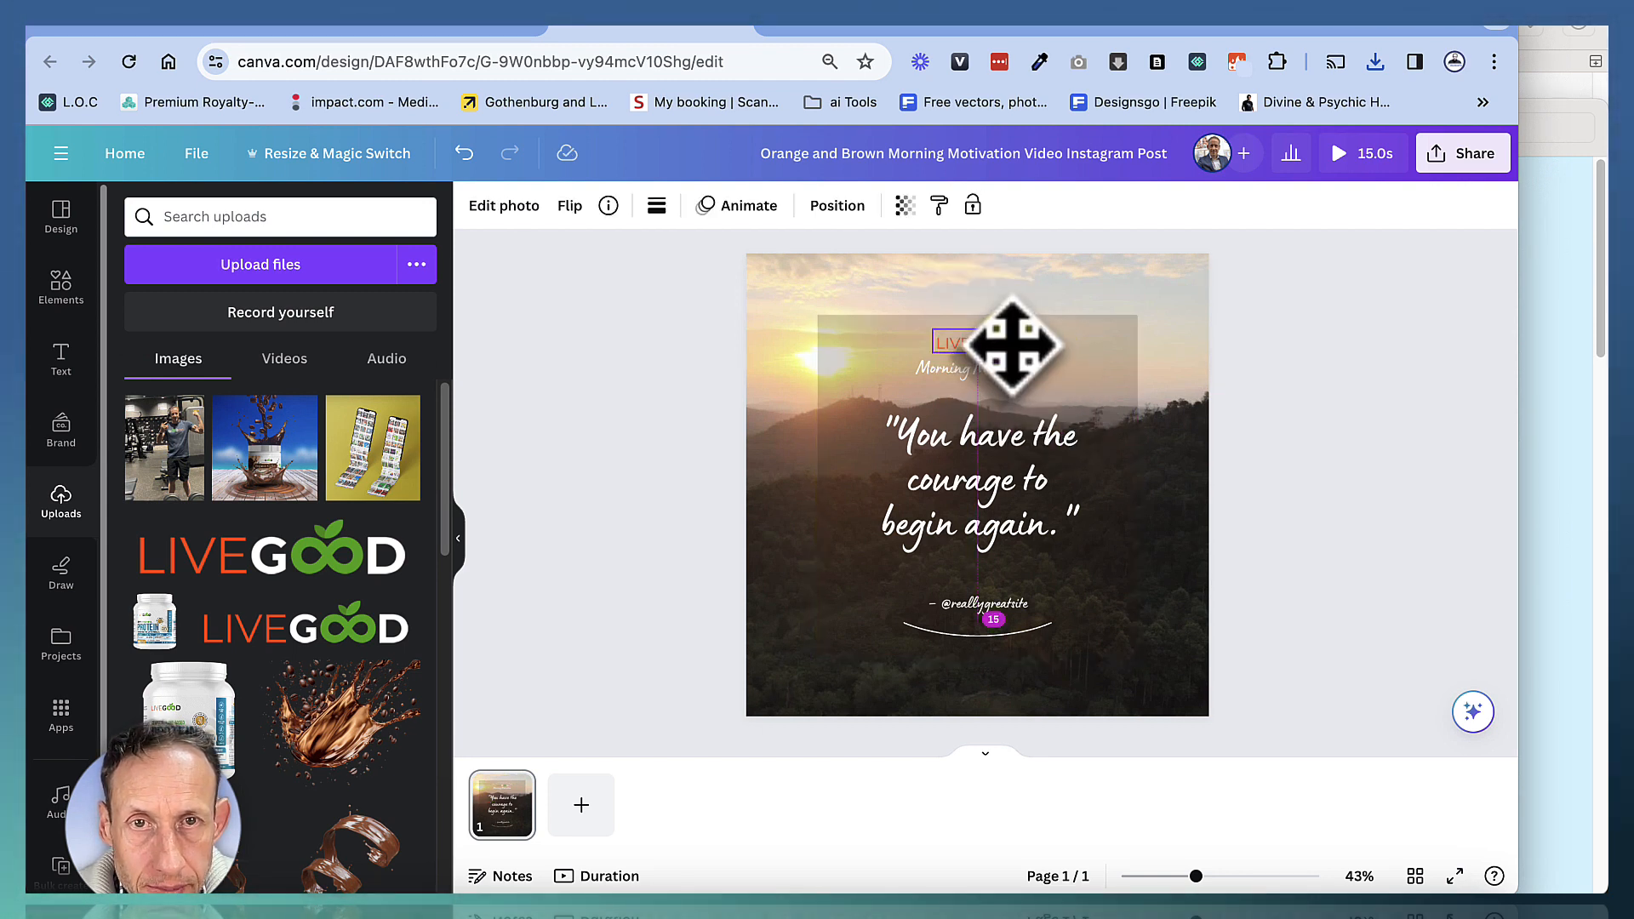
Replace the credit line's handle with your own social handle and delete the curved line beneath it
{"action": "left_click", "coordinate": [1012, 487]}
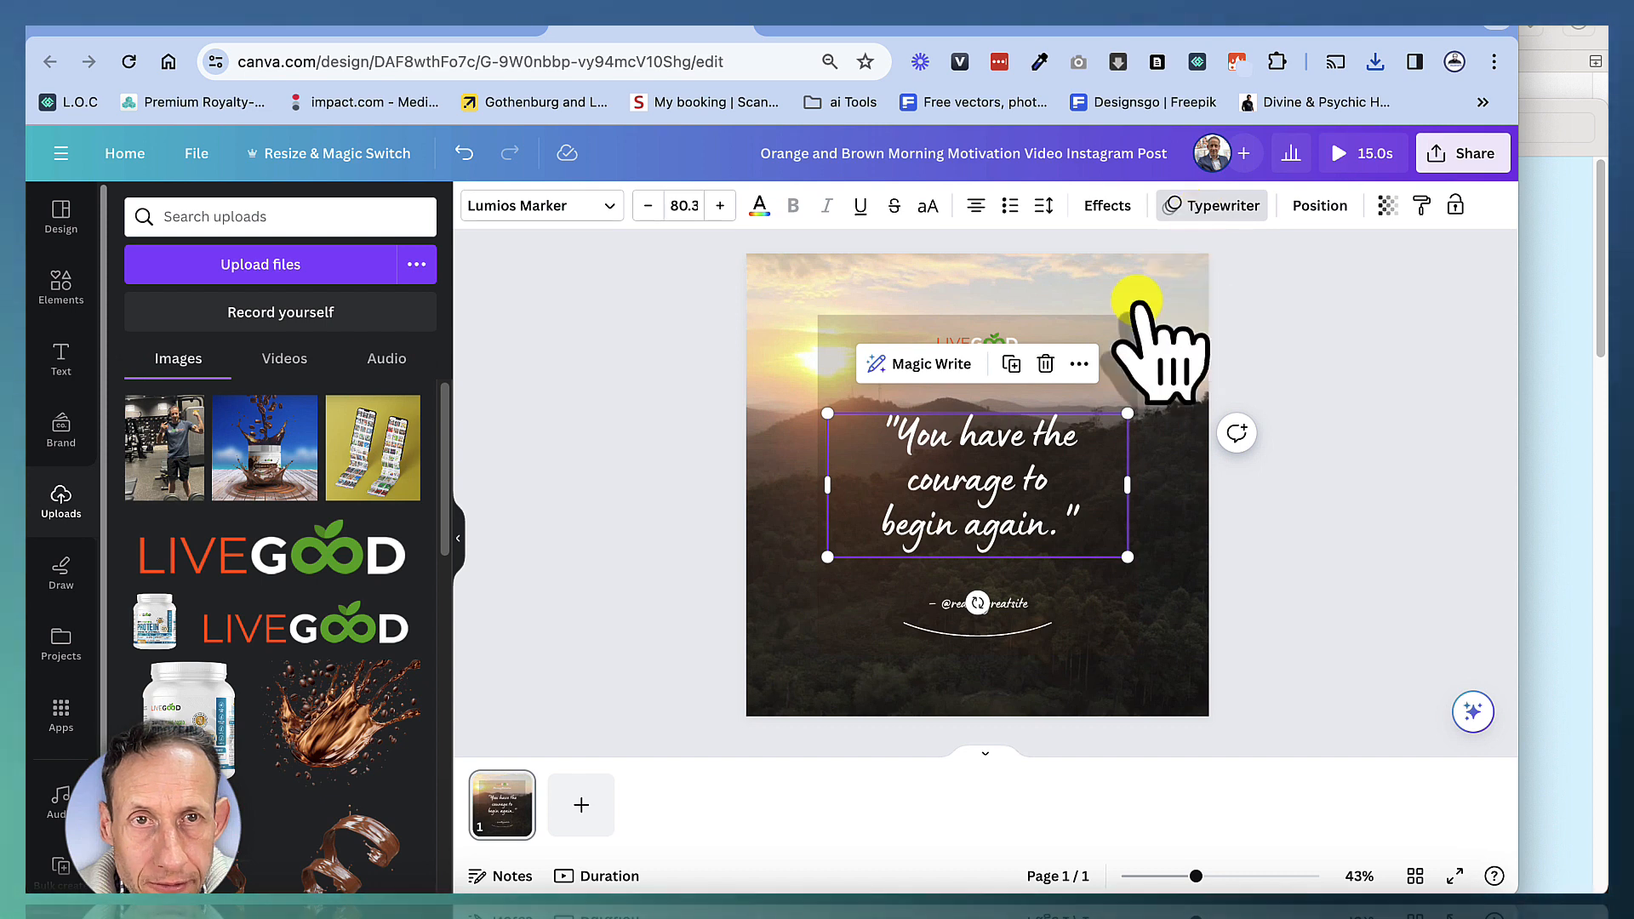
{"action": "left_click", "coordinate": [1009, 604]}
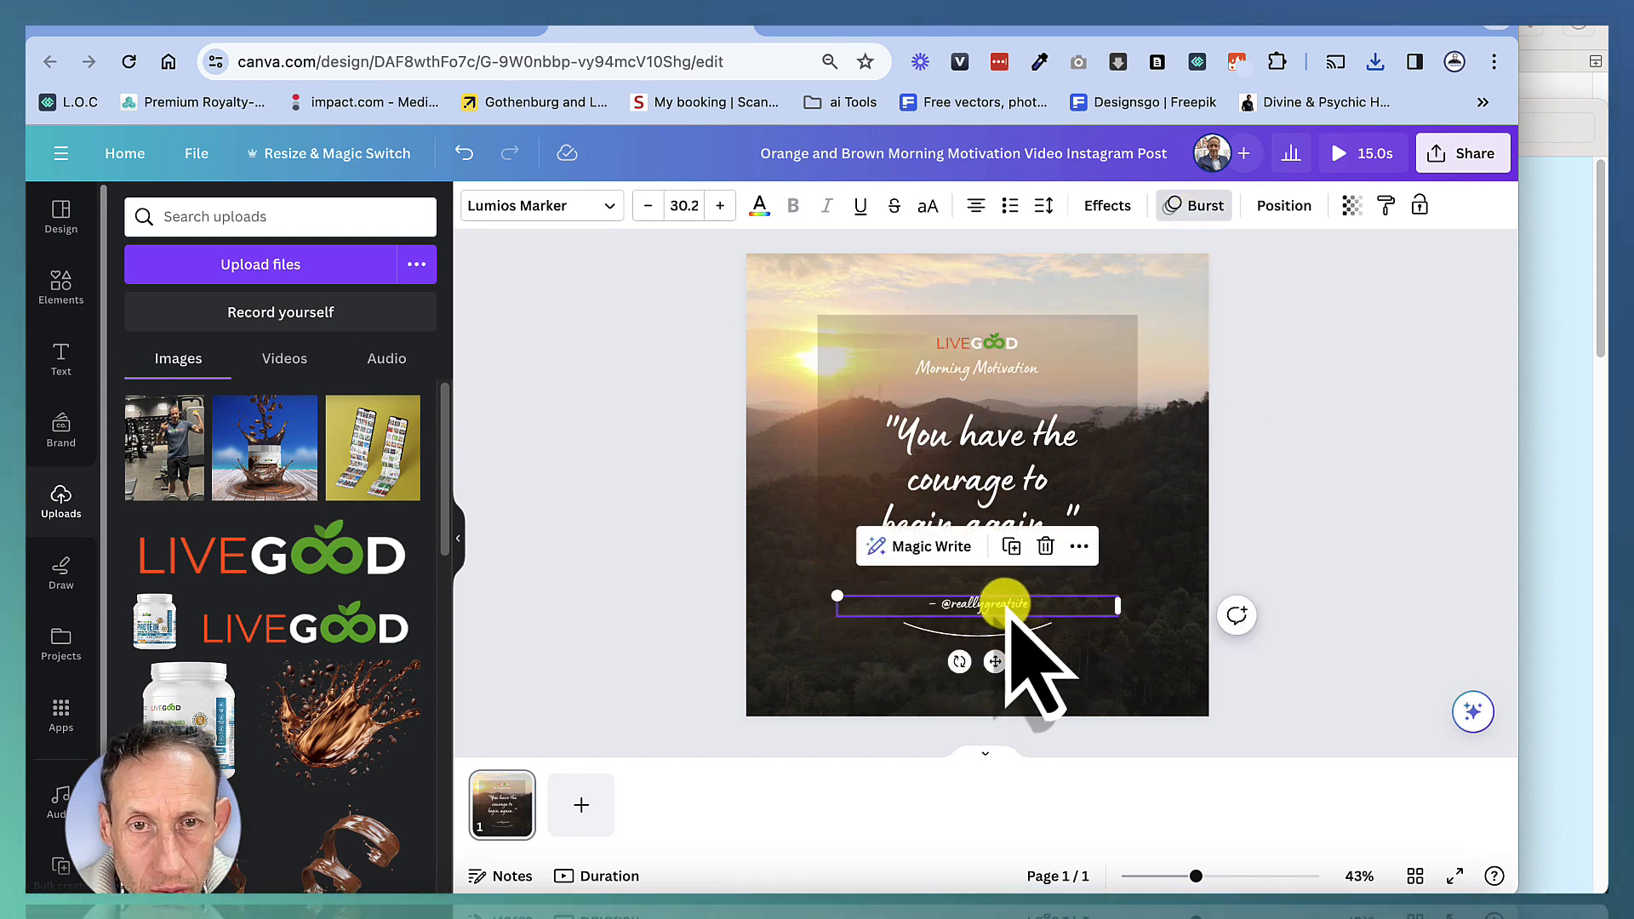
{"action": "double_click", "coordinate": [1008, 604]}
{"action": "type", "text": "ed"}
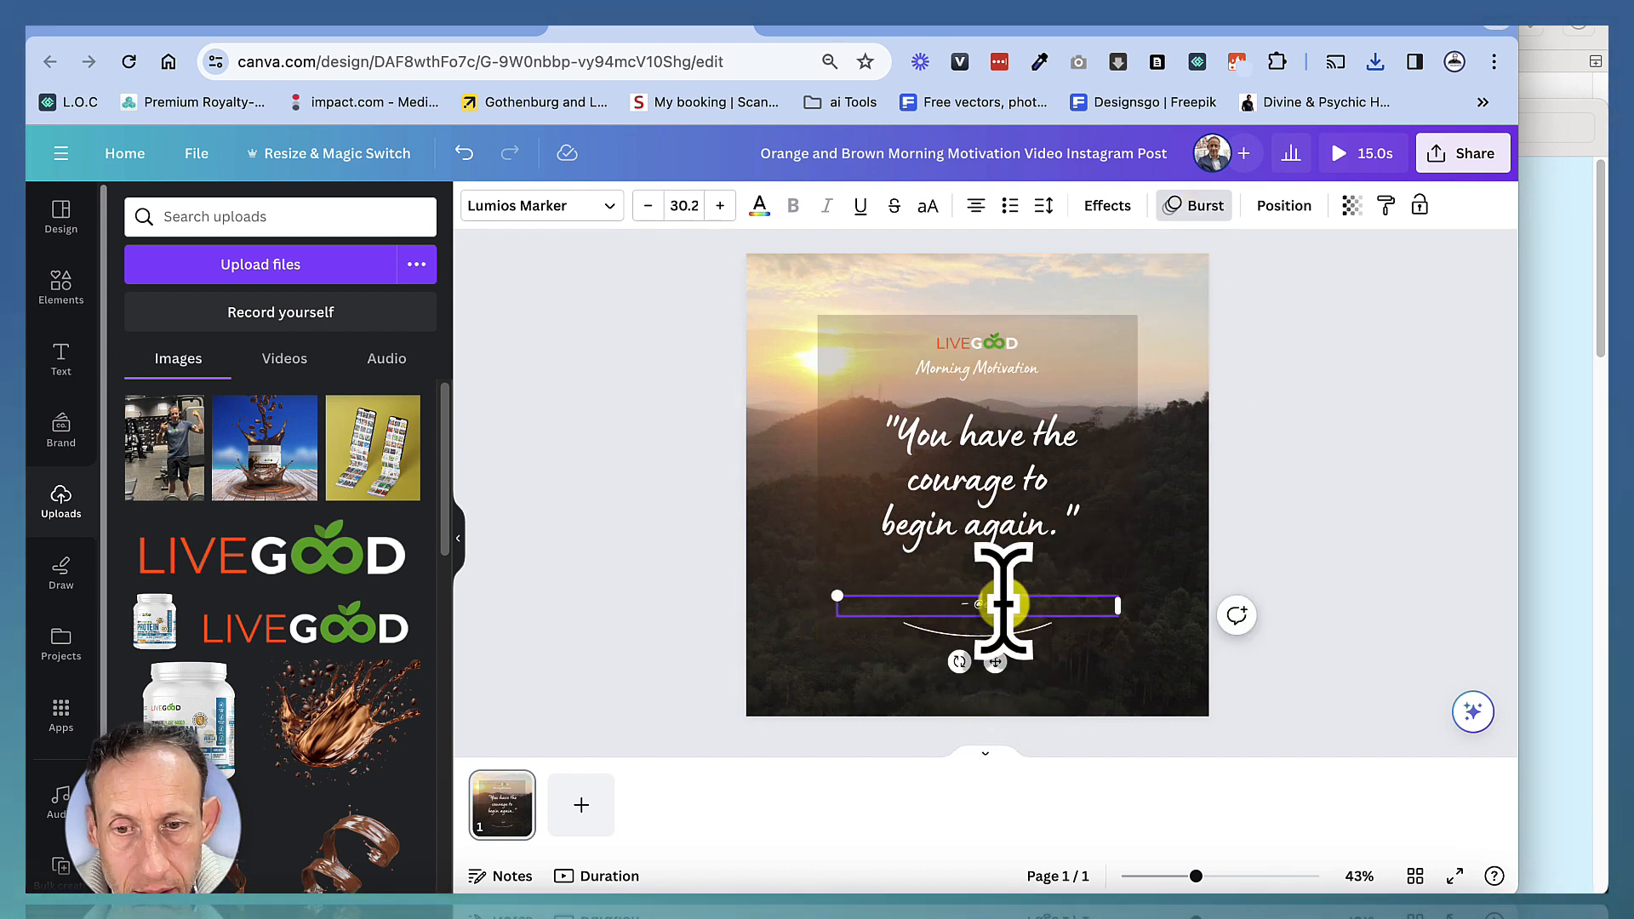
{"action": "type", "text": "keyte"}
{"action": "left_click", "coordinate": [1018, 635]}
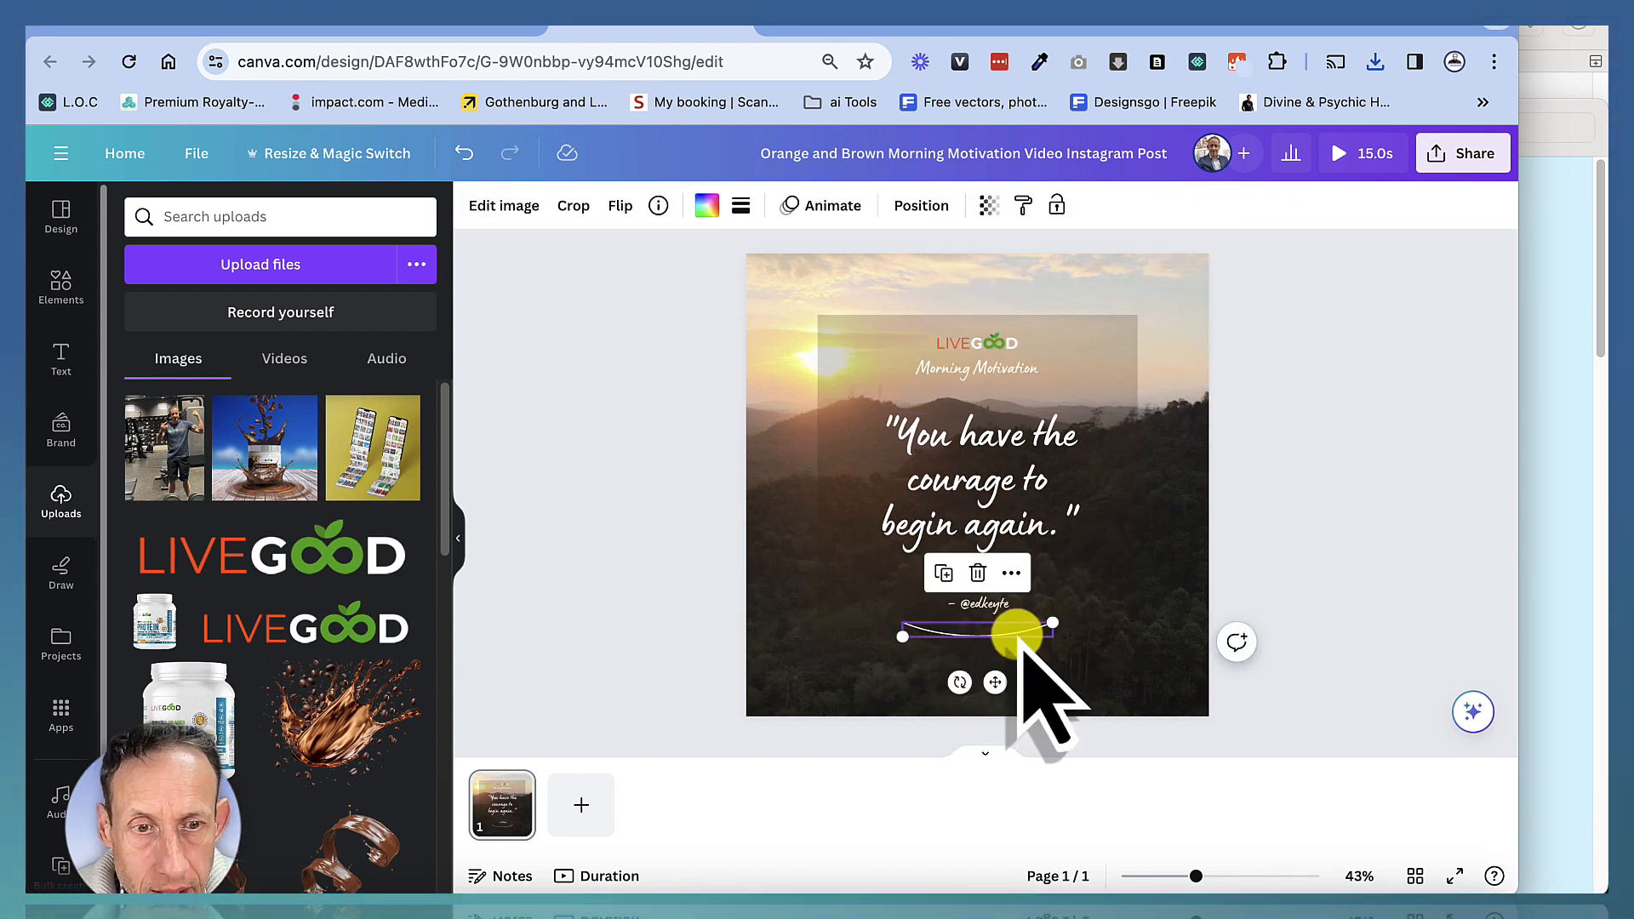
{"action": "key", "text": "Delete"}
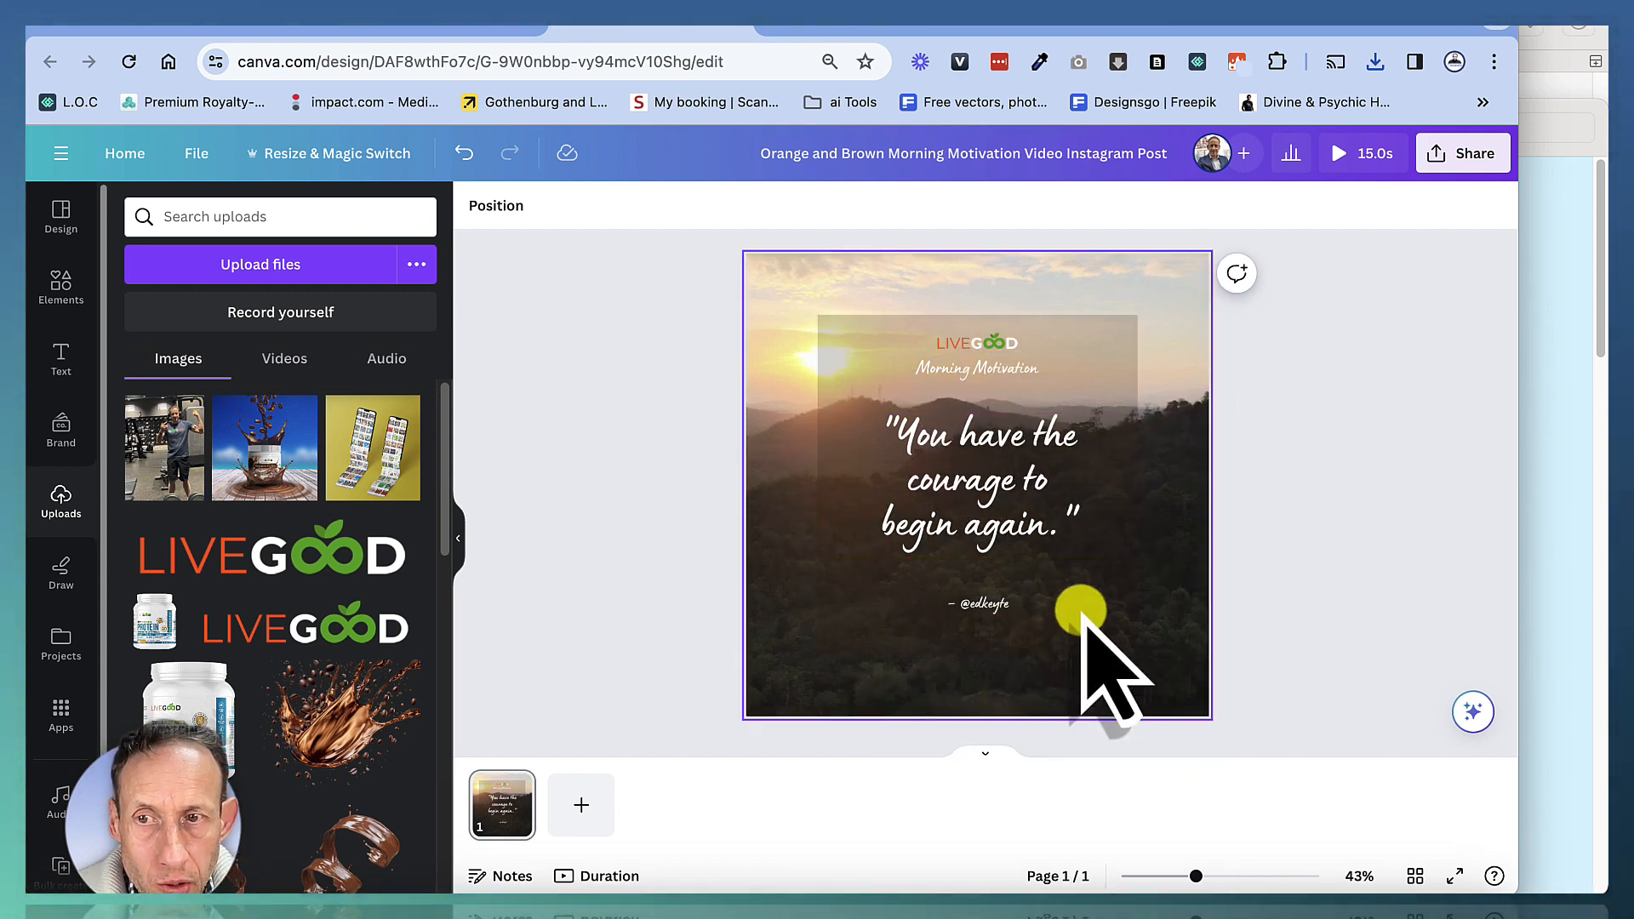
Shrink the quote text to 54.1, widen its box so it fits on two lines, and nudge it up under the heading
{"action": "left_click", "coordinate": [1026, 532]}
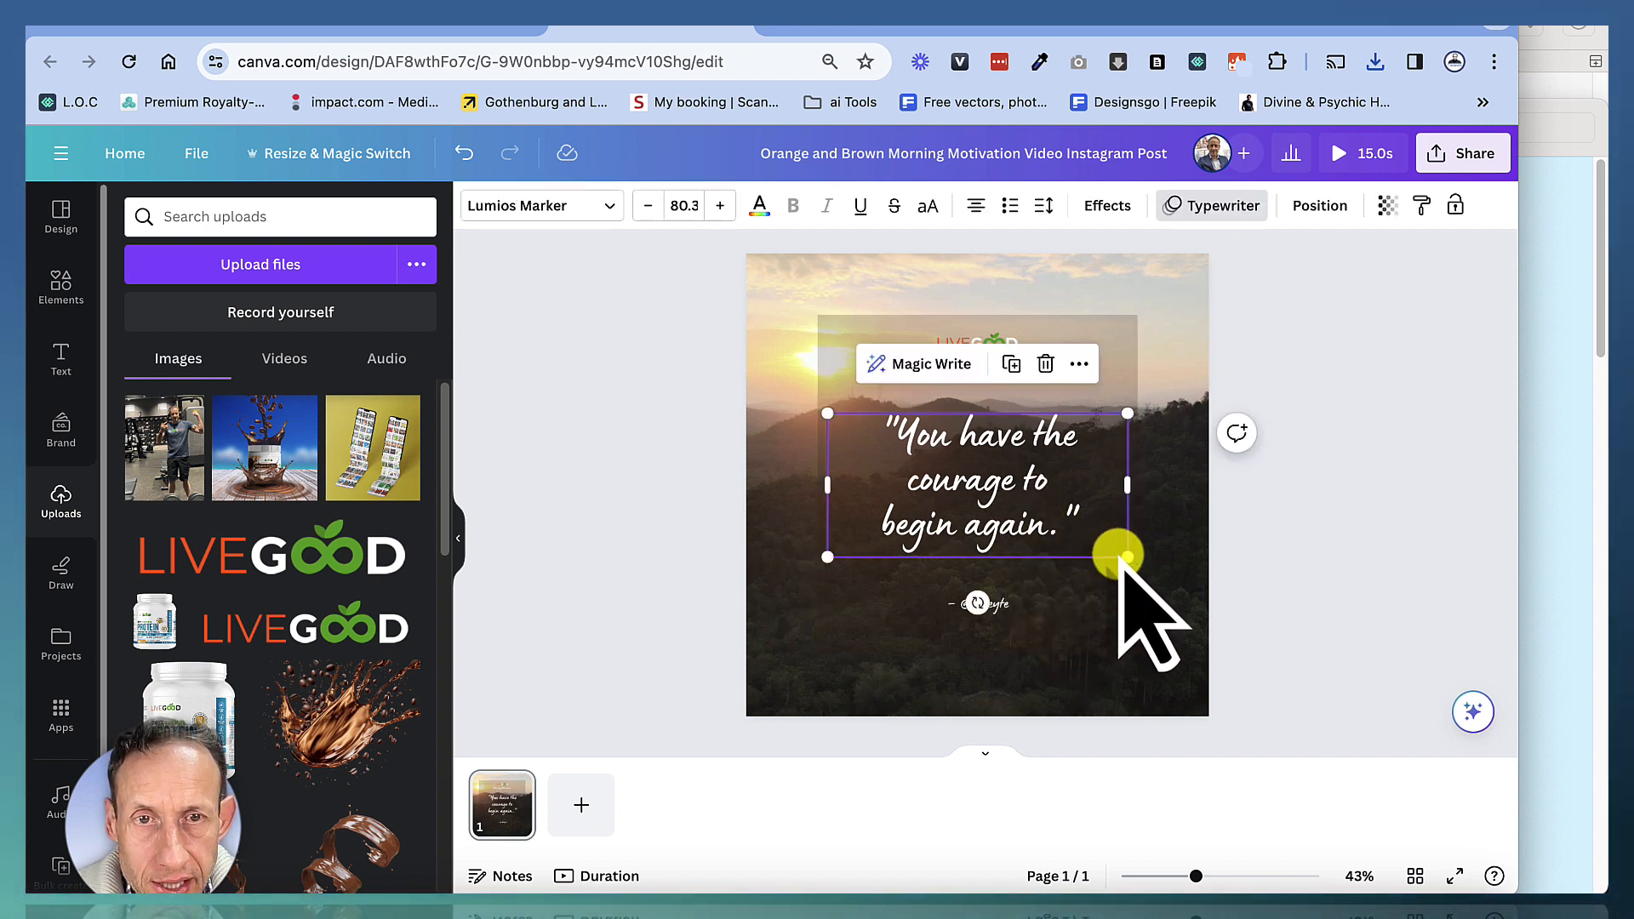
{"action": "left_click_drag", "start_coordinate": [1128, 557], "coordinate": [1030, 511]}
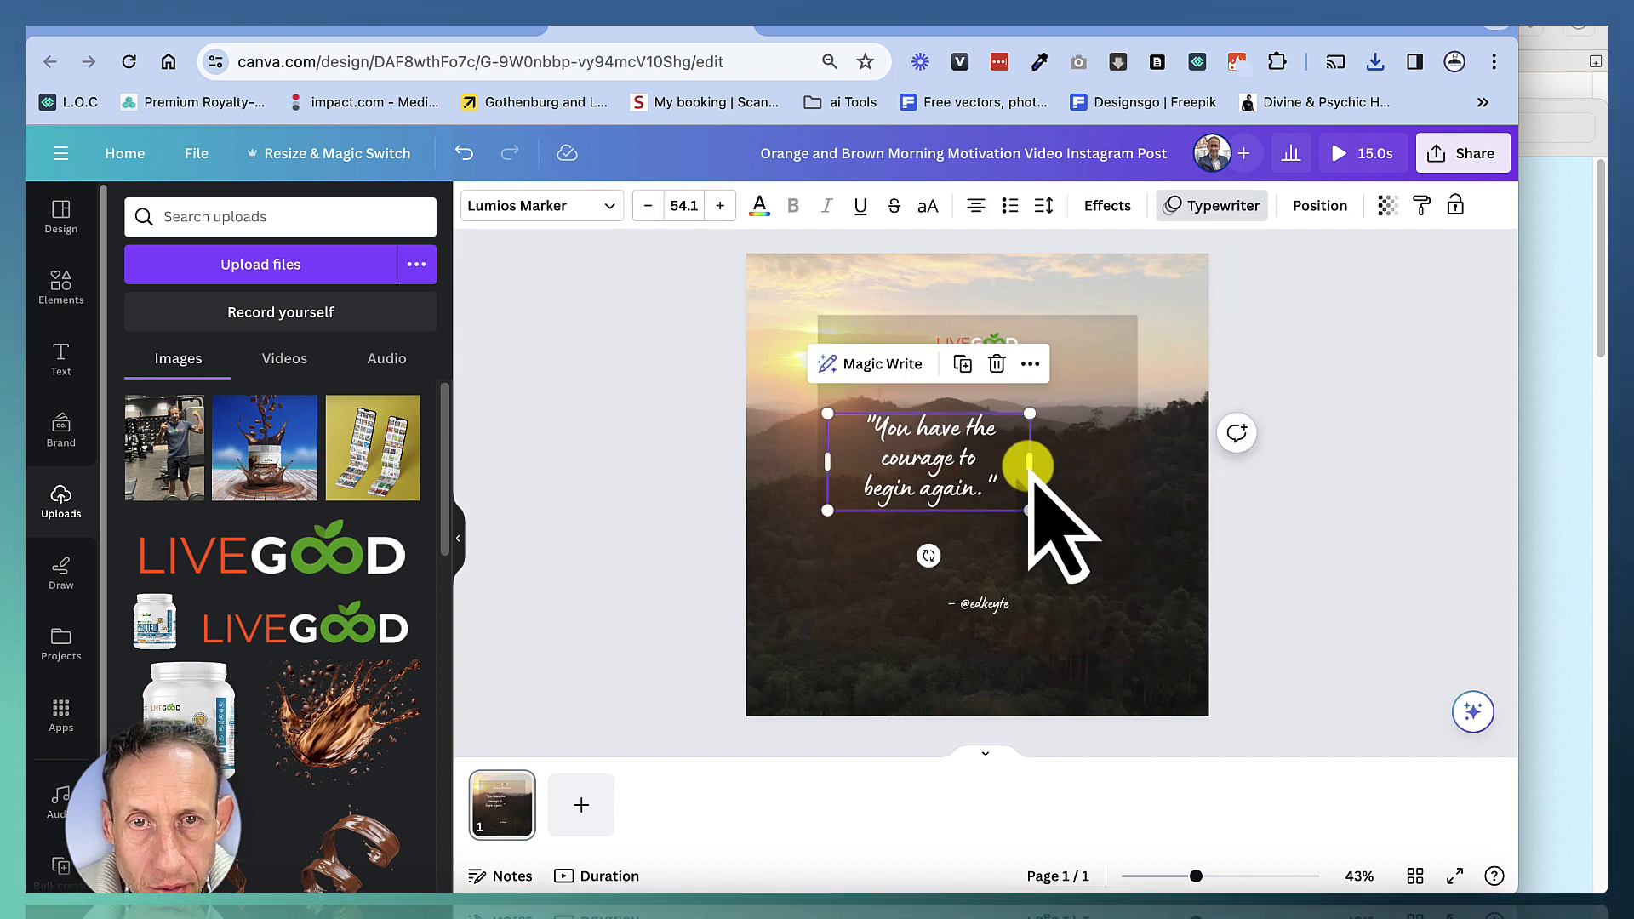
{"action": "double_click", "coordinate": [1029, 461]}
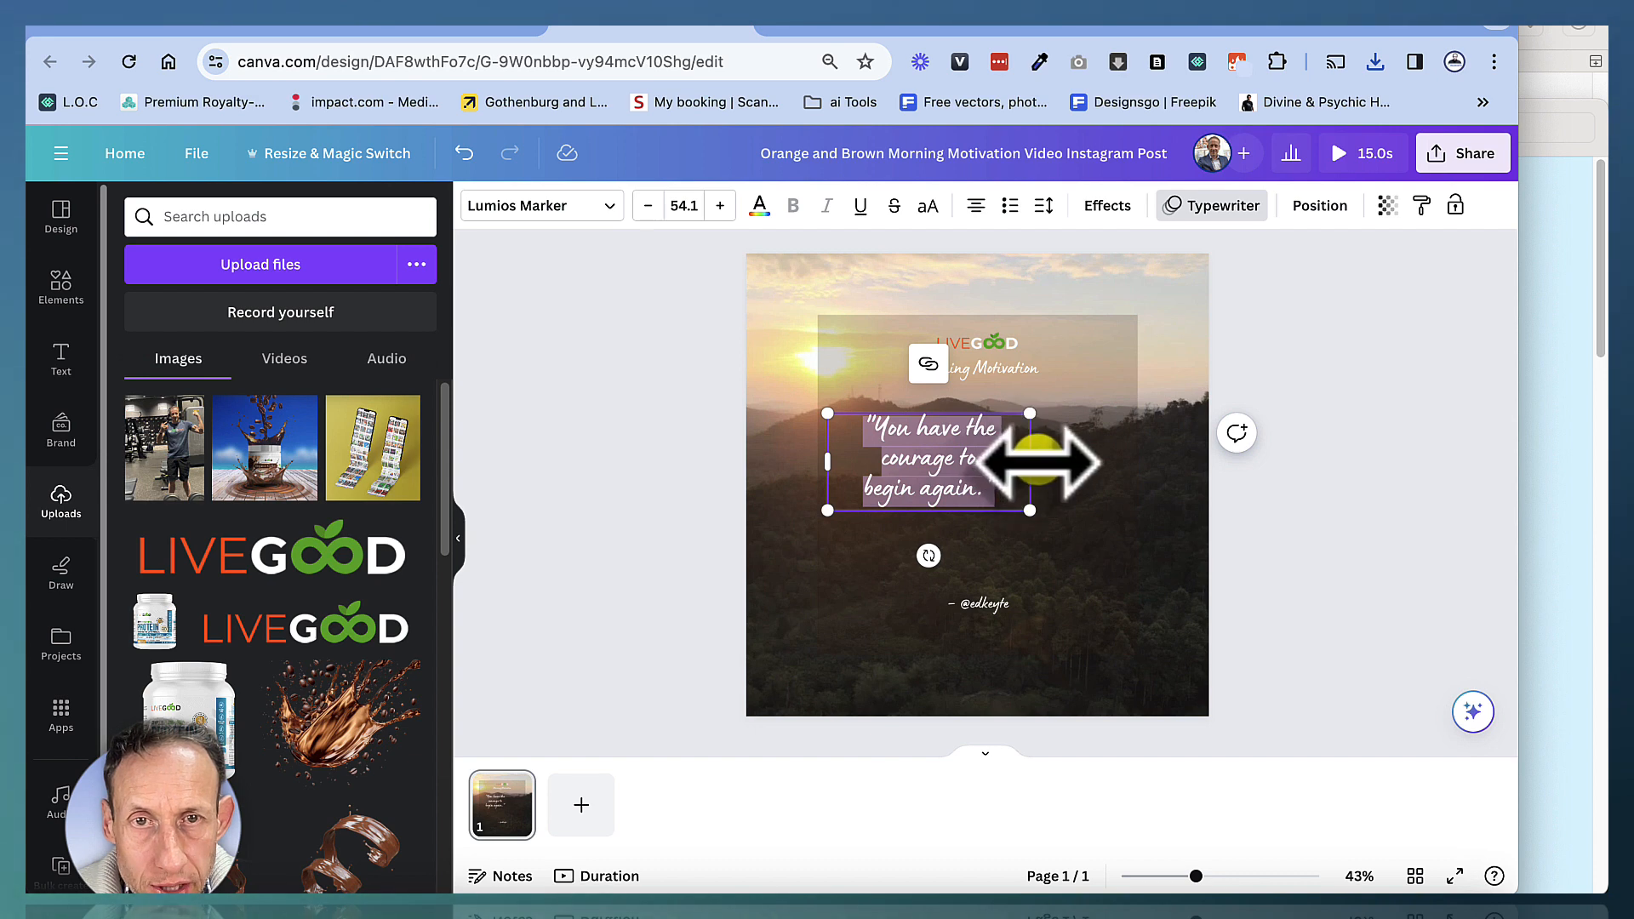
{"action": "left_click_drag", "start_coordinate": [1032, 462], "coordinate": [1137, 464]}
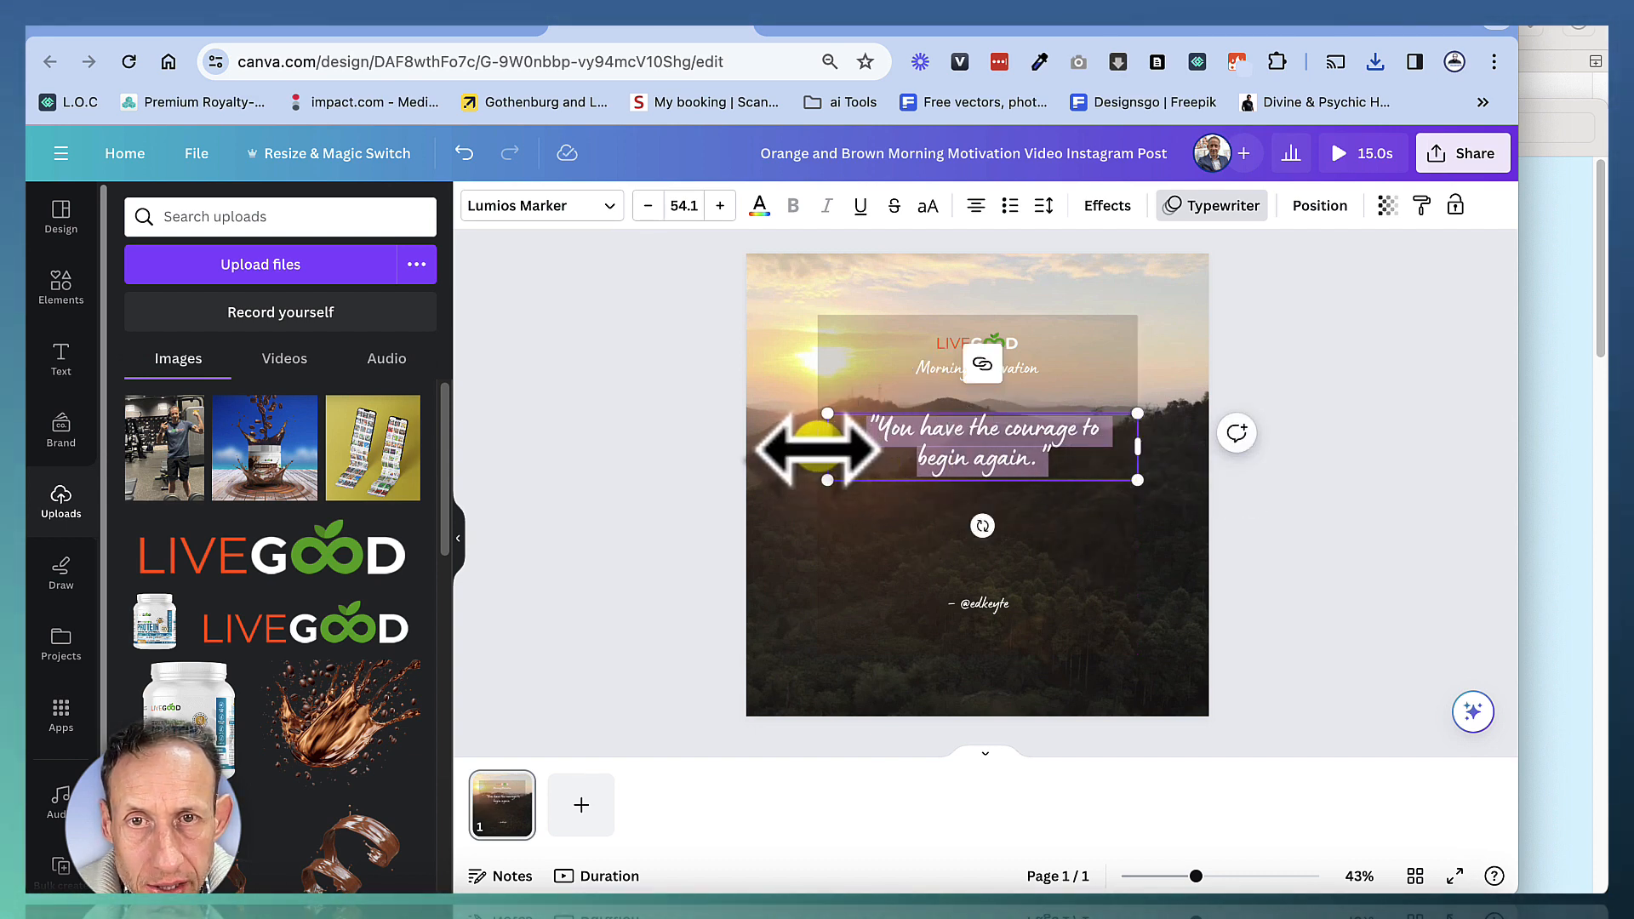
{"action": "left_click_drag", "start_coordinate": [817, 447], "coordinate": [817, 446]}
{"action": "left_click", "coordinate": [1260, 545]}
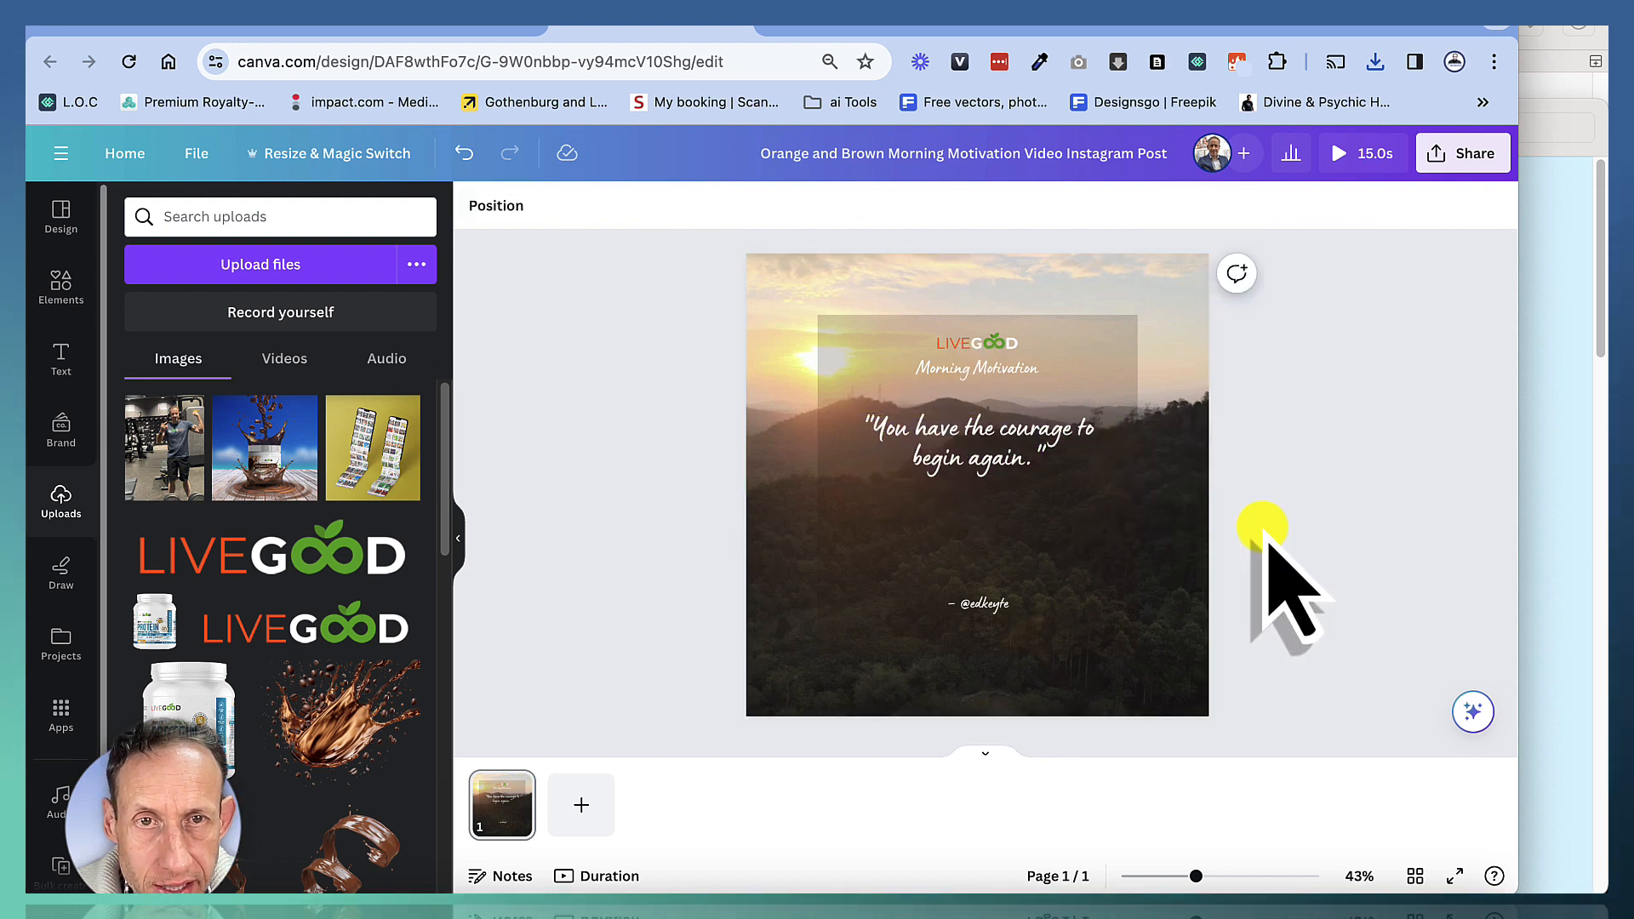
{"action": "left_click_drag", "start_coordinate": [981, 451], "coordinate": [983, 437]}
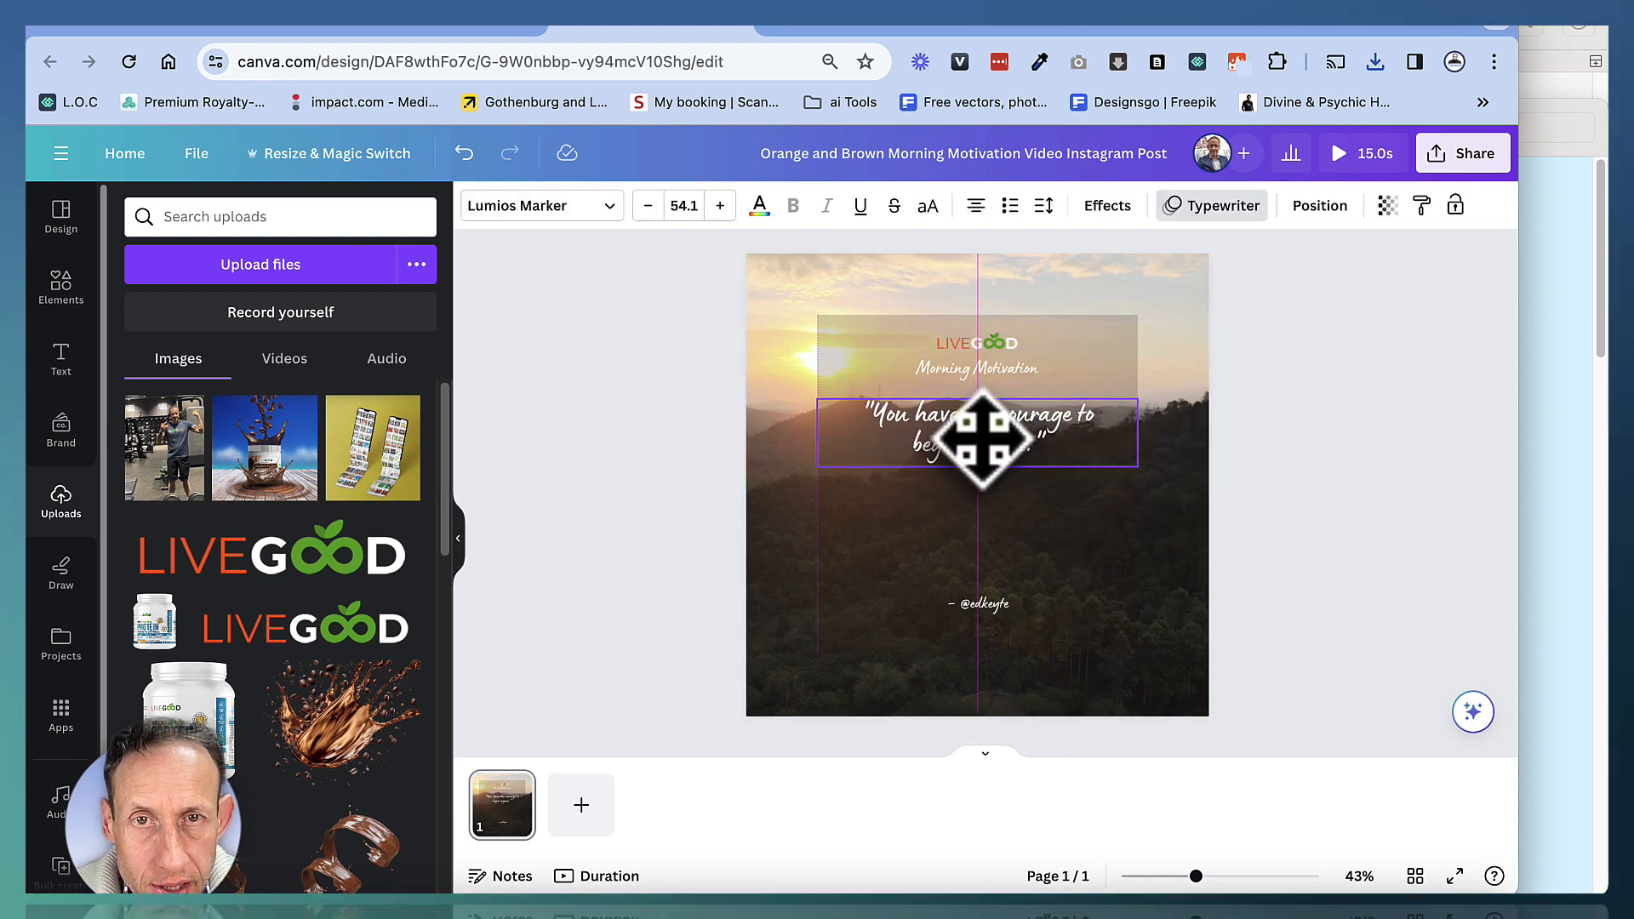
{"action": "left_click", "coordinate": [1294, 562]}
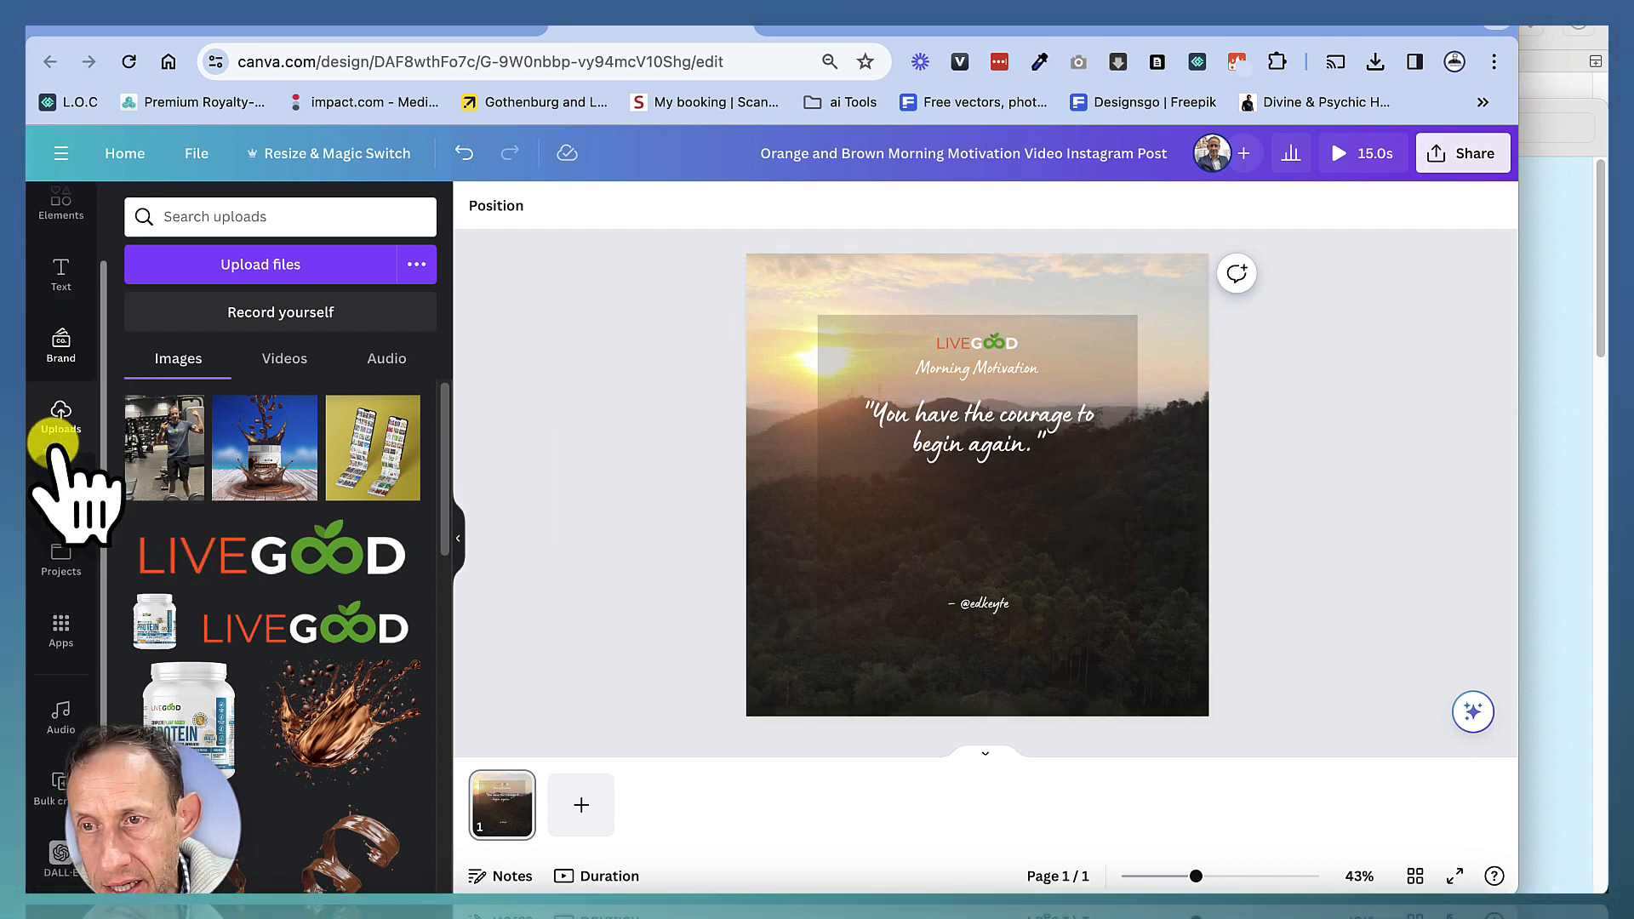
Open the Bulk create app and upload the downloaded spreadsheet CSV file as data
{"action": "left_click", "coordinate": [61, 631]}
{"action": "scroll", "coordinate": [341, 612], "scroll_direction": "down", "scroll_amount": 8}
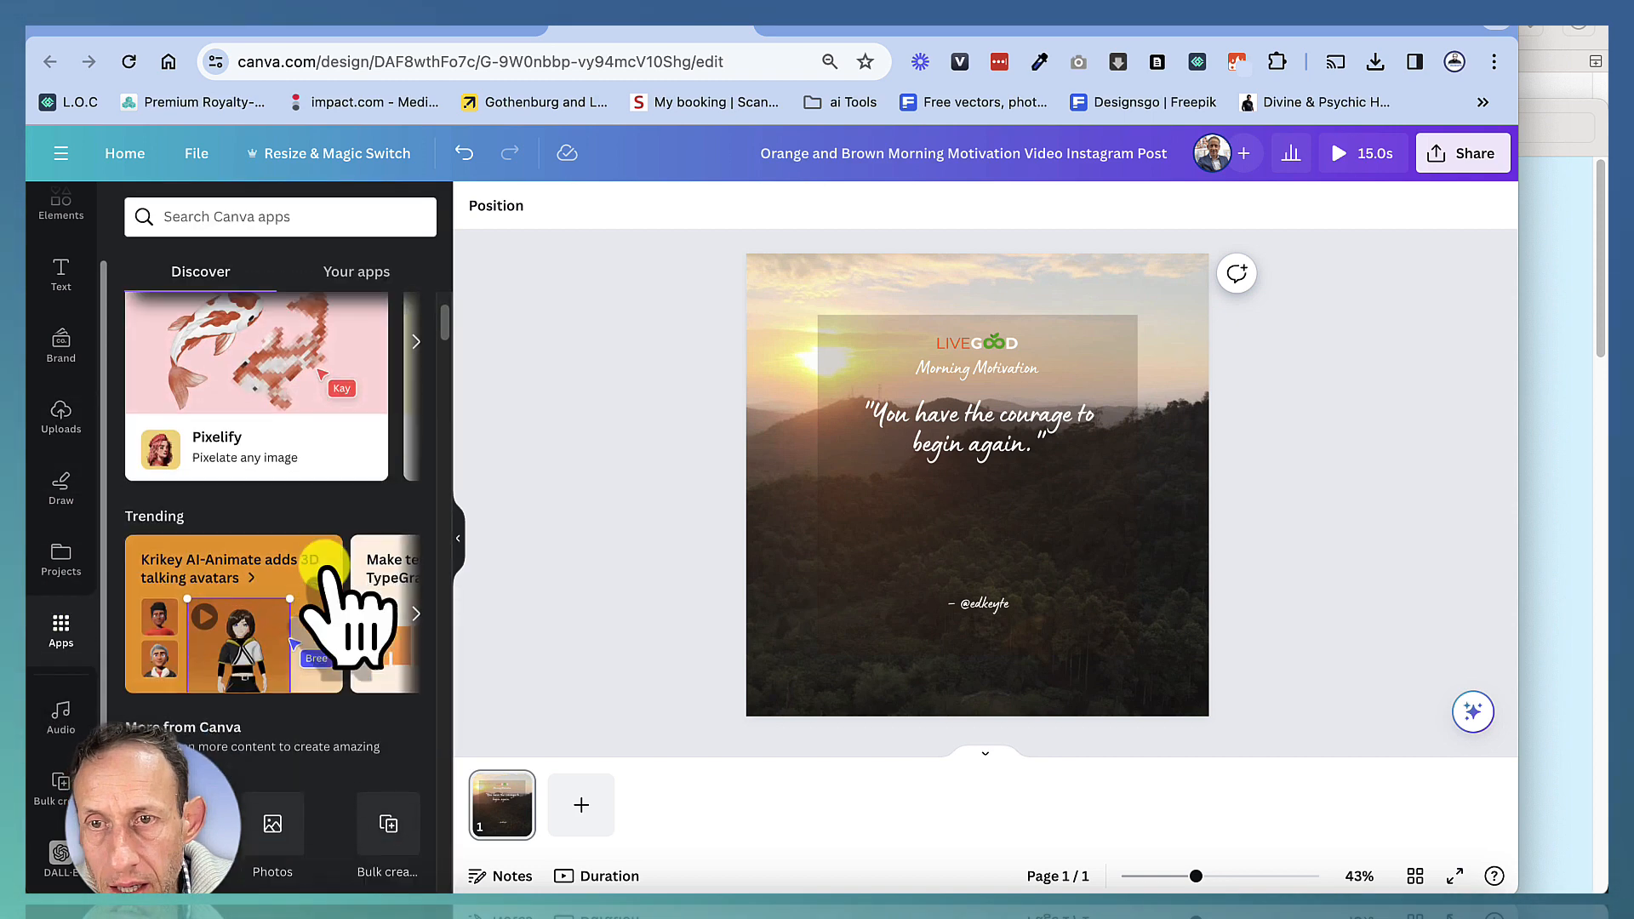
{"action": "left_click", "coordinate": [387, 562]}
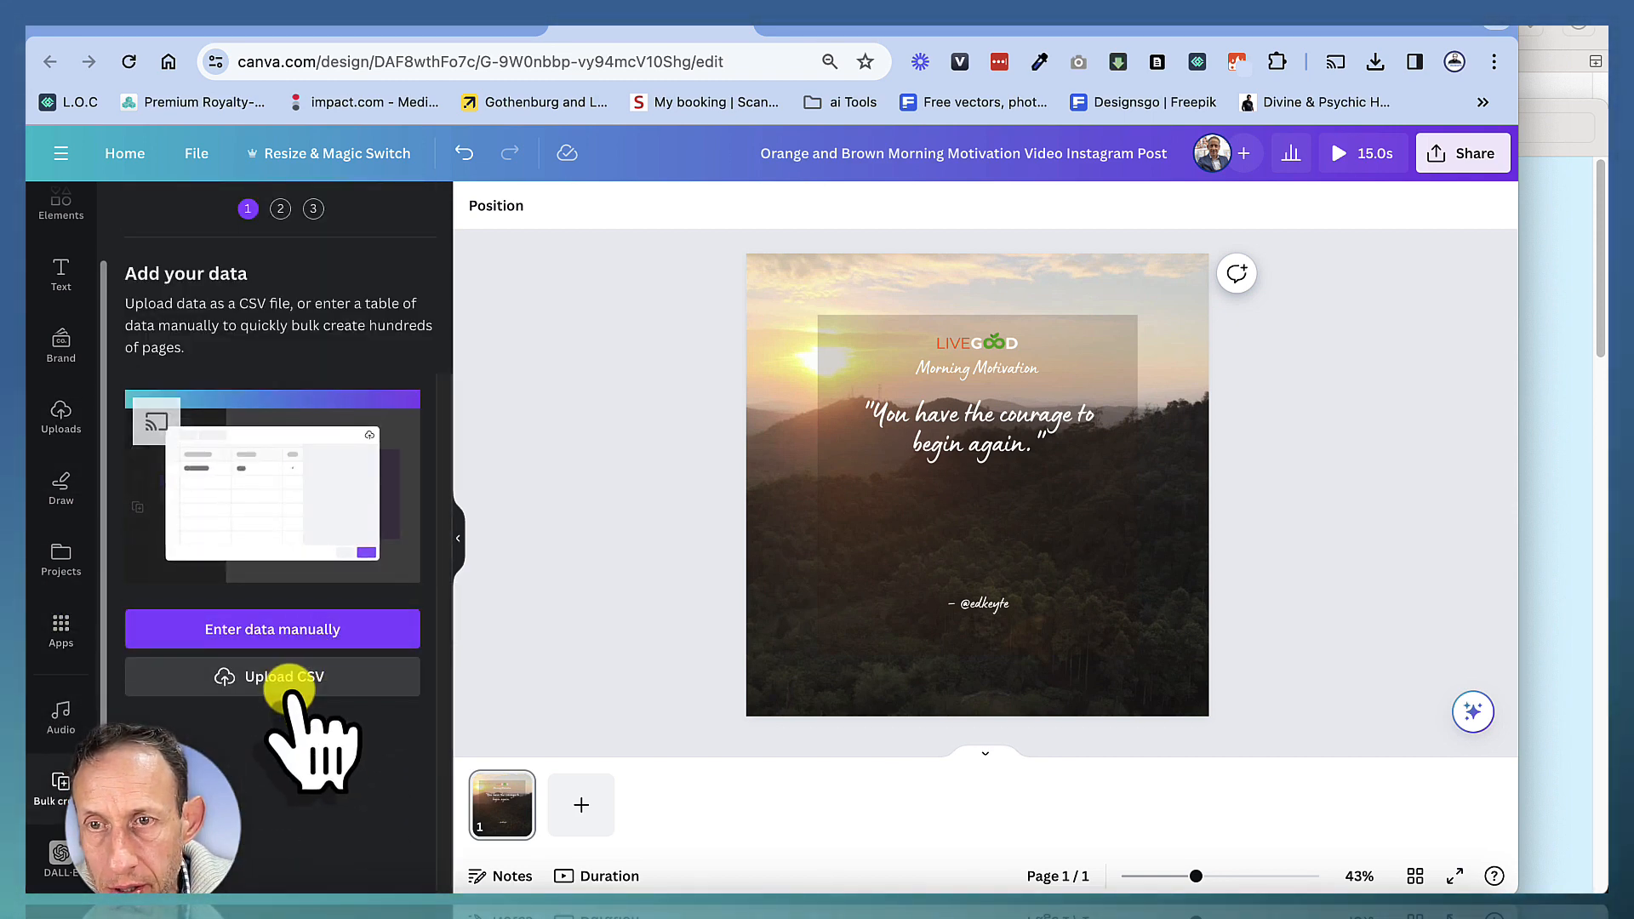
{"action": "left_click", "coordinate": [288, 681]}
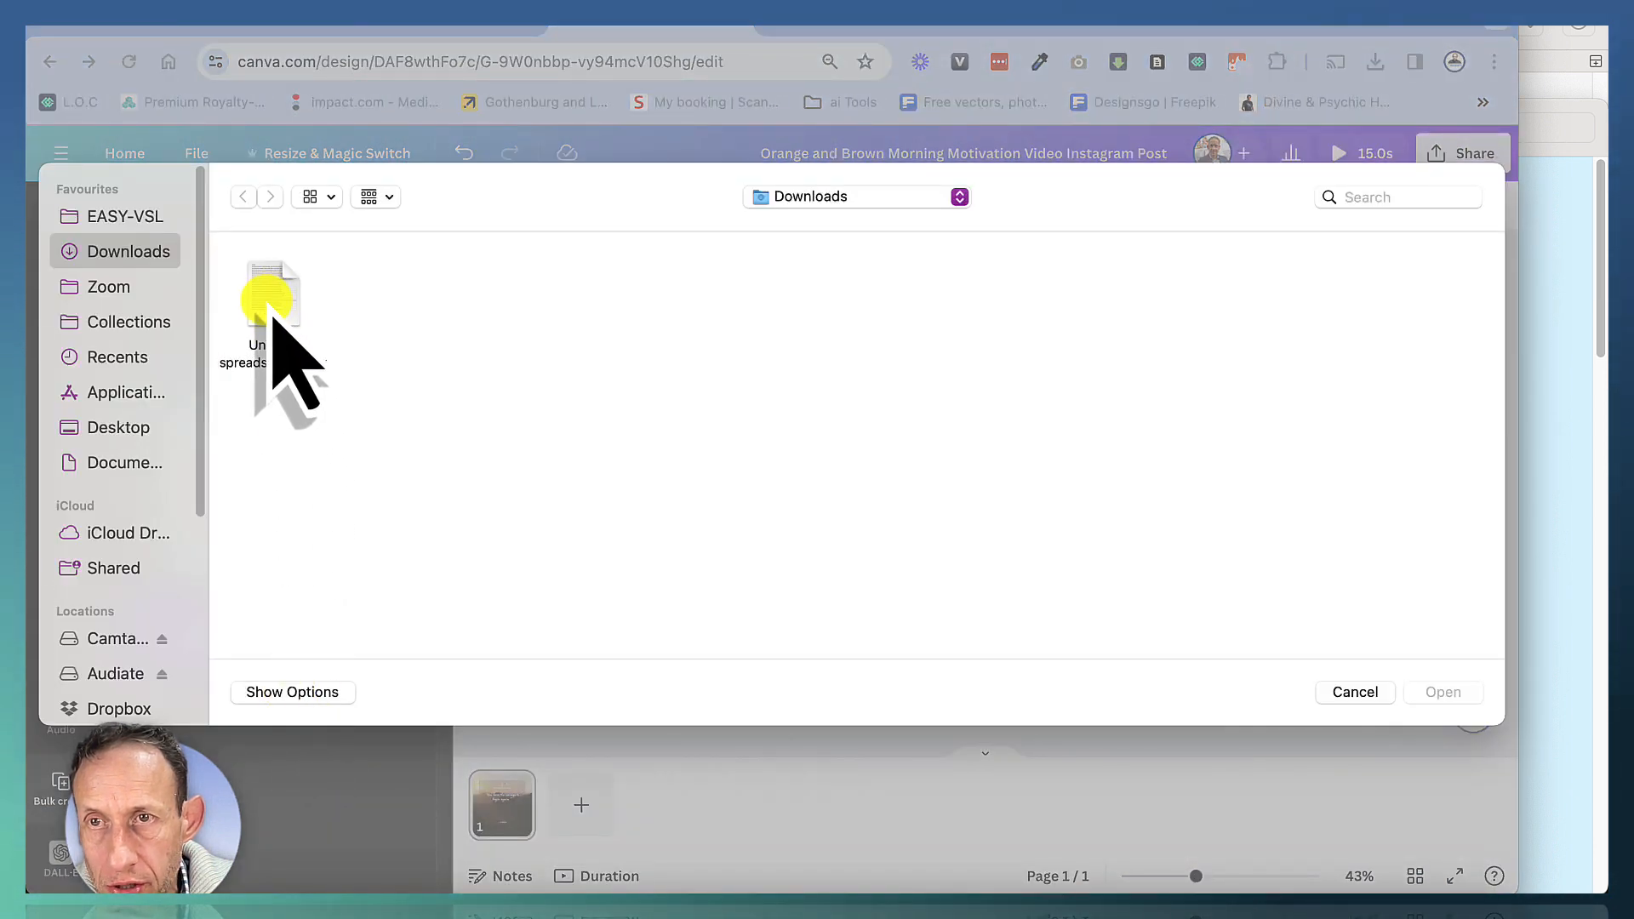
{"action": "double_click", "coordinate": [271, 298]}
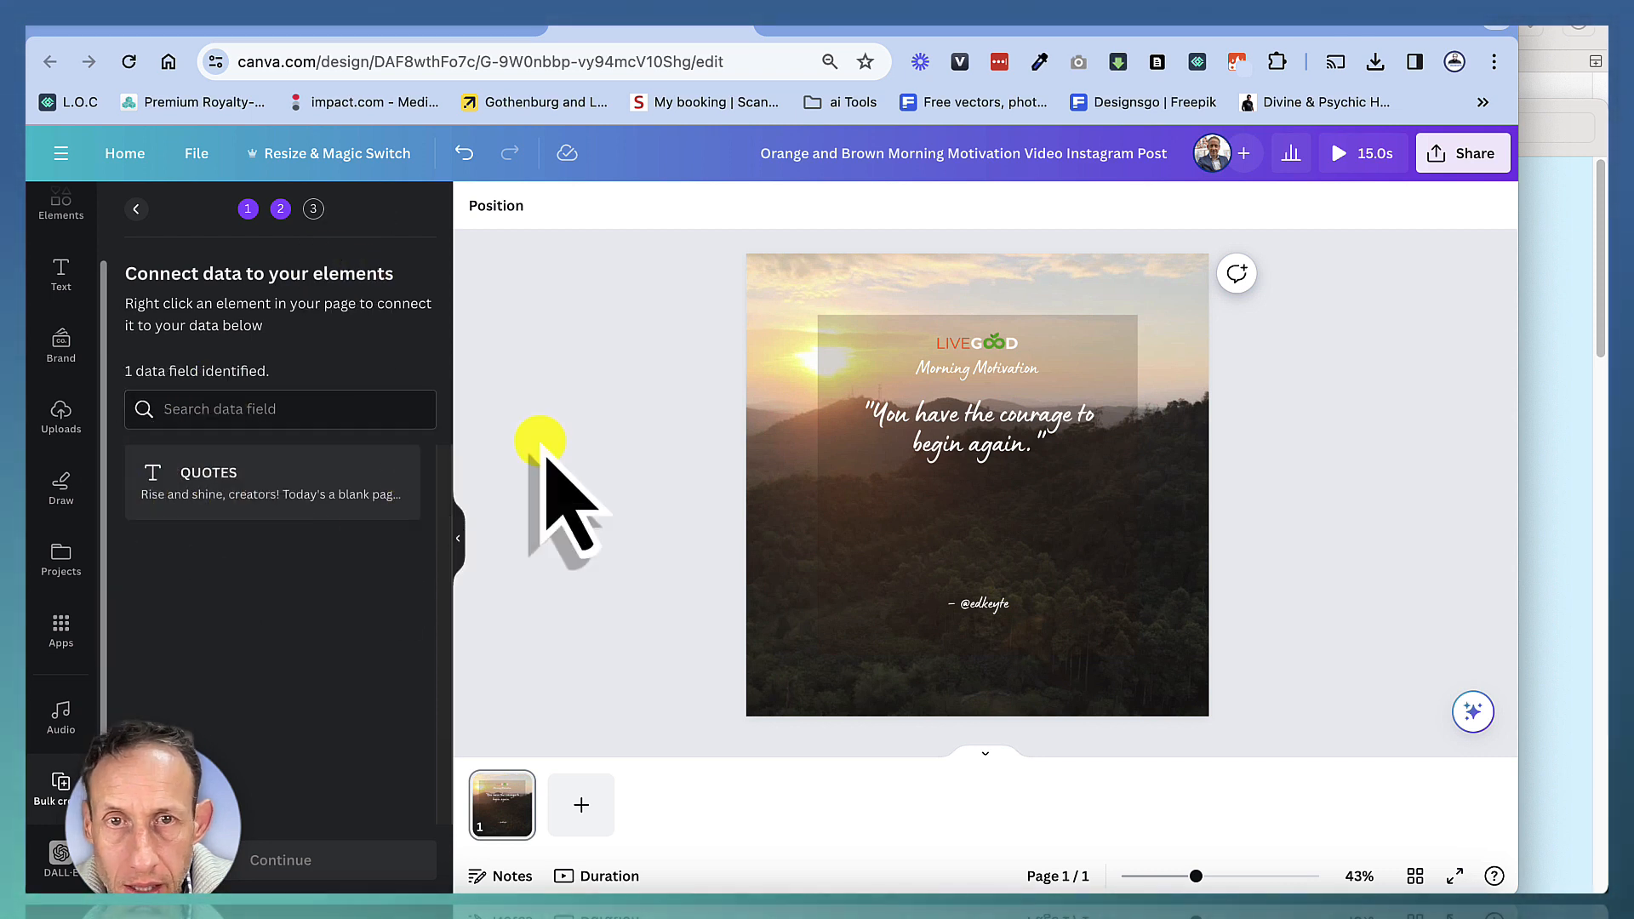
Connect the quote text box to the QUOTES data field, then glance back at the spreadsheet column
{"action": "left_click", "coordinate": [978, 423]}
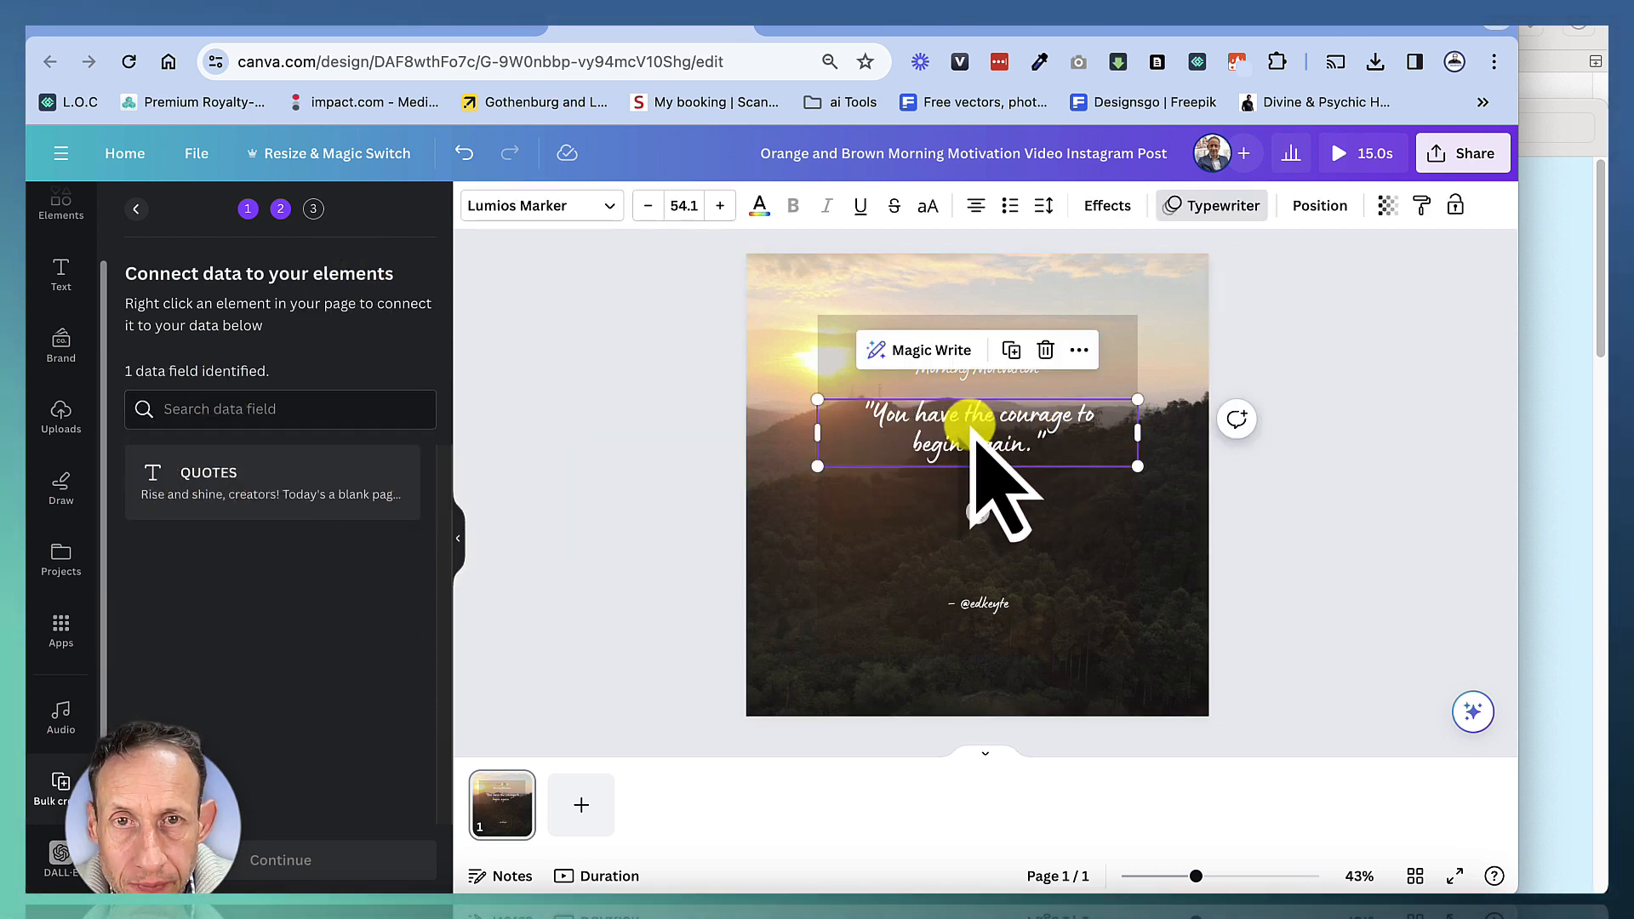
{"action": "right_click", "coordinate": [970, 430]}
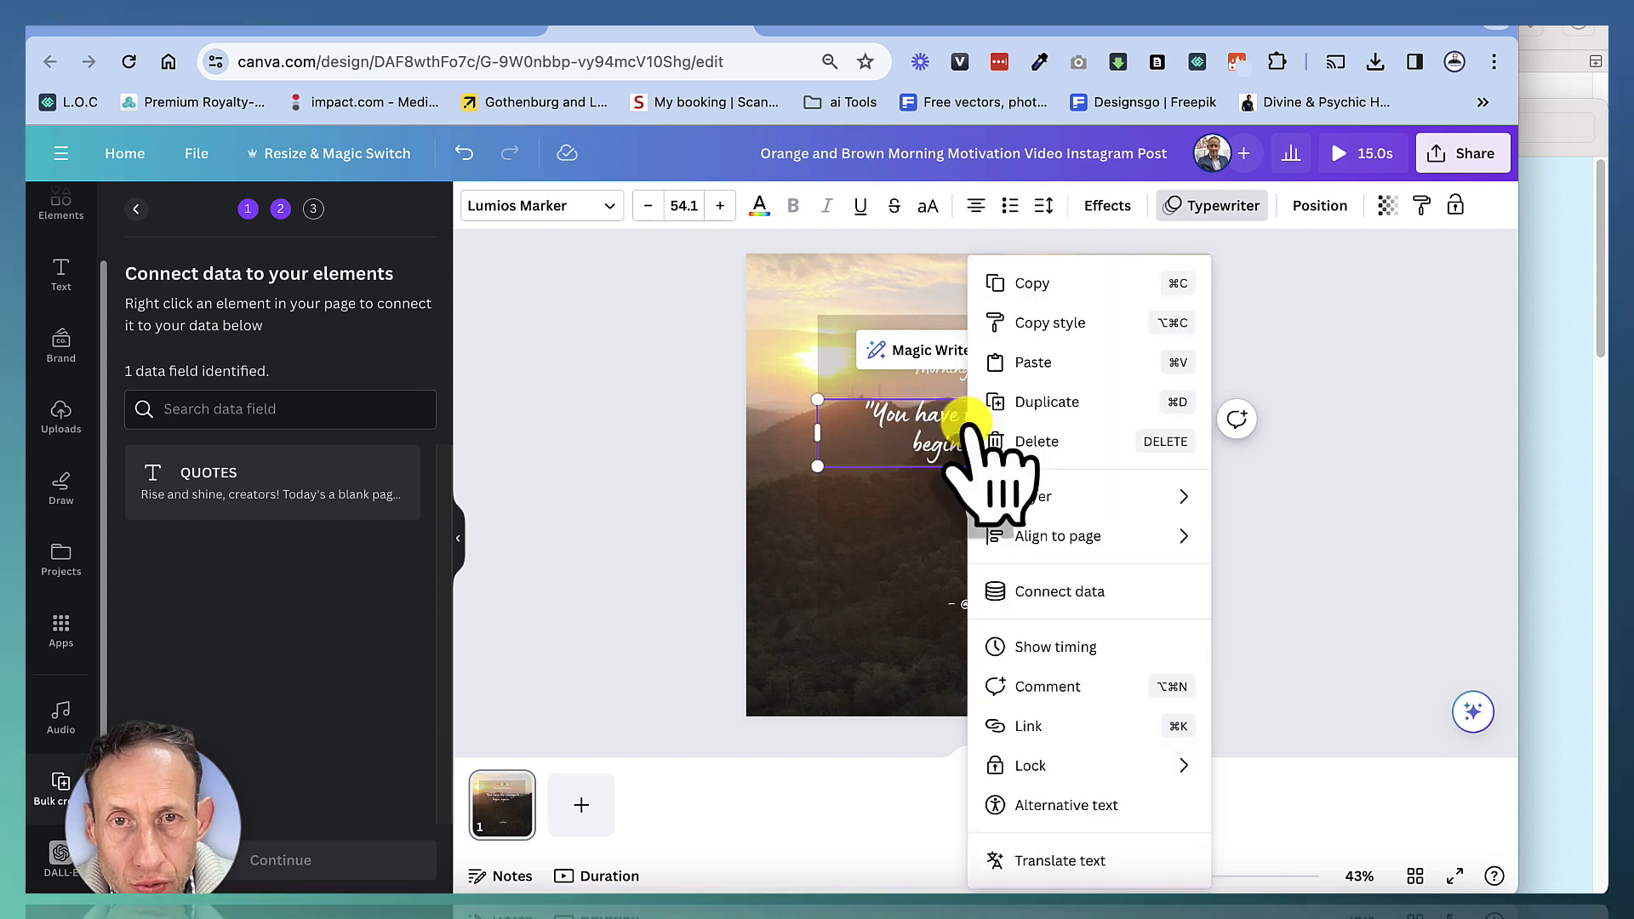
{"action": "left_click", "coordinate": [1047, 589]}
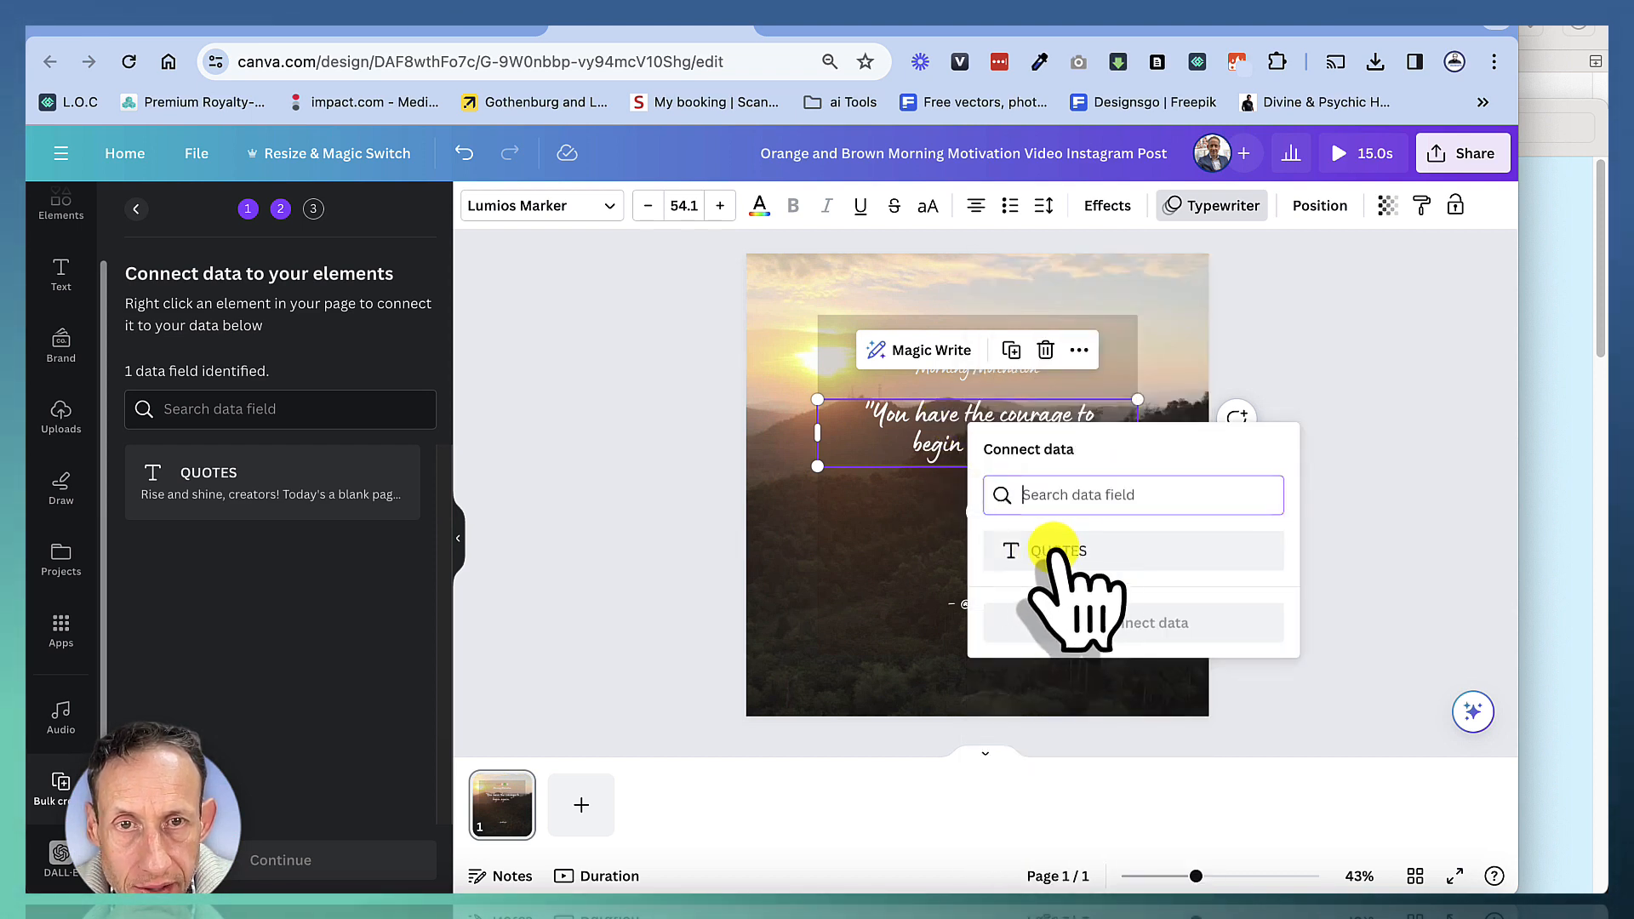
{"action": "left_click", "coordinate": [1055, 553]}
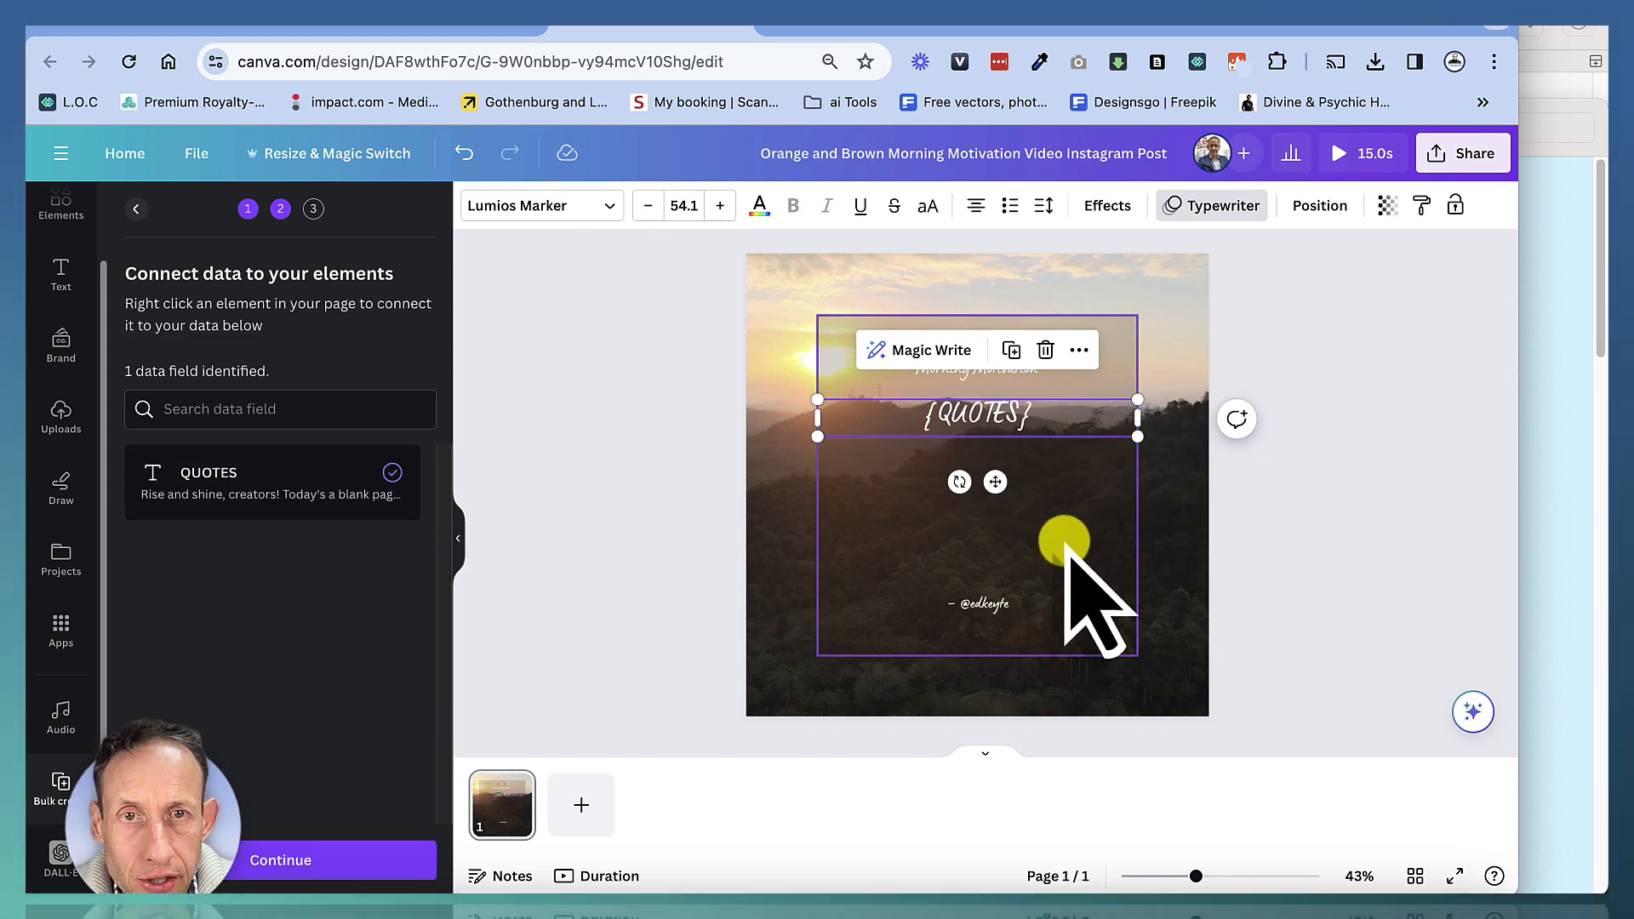
{"action": "left_click", "coordinate": [1026, 33]}
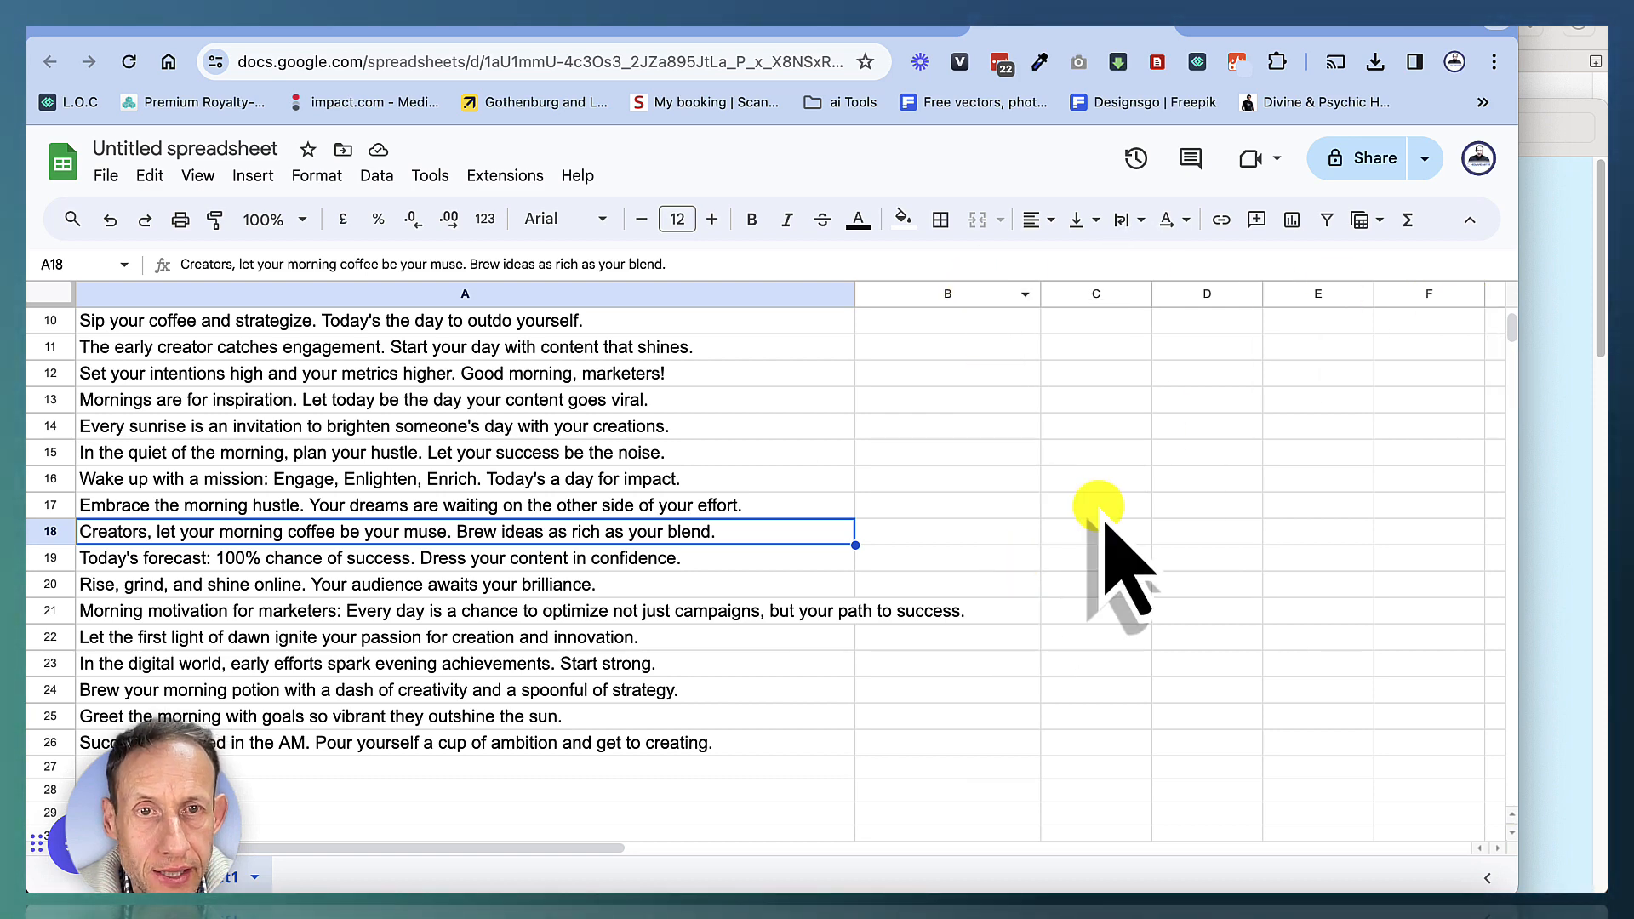
{"action": "left_click", "coordinate": [638, 30]}
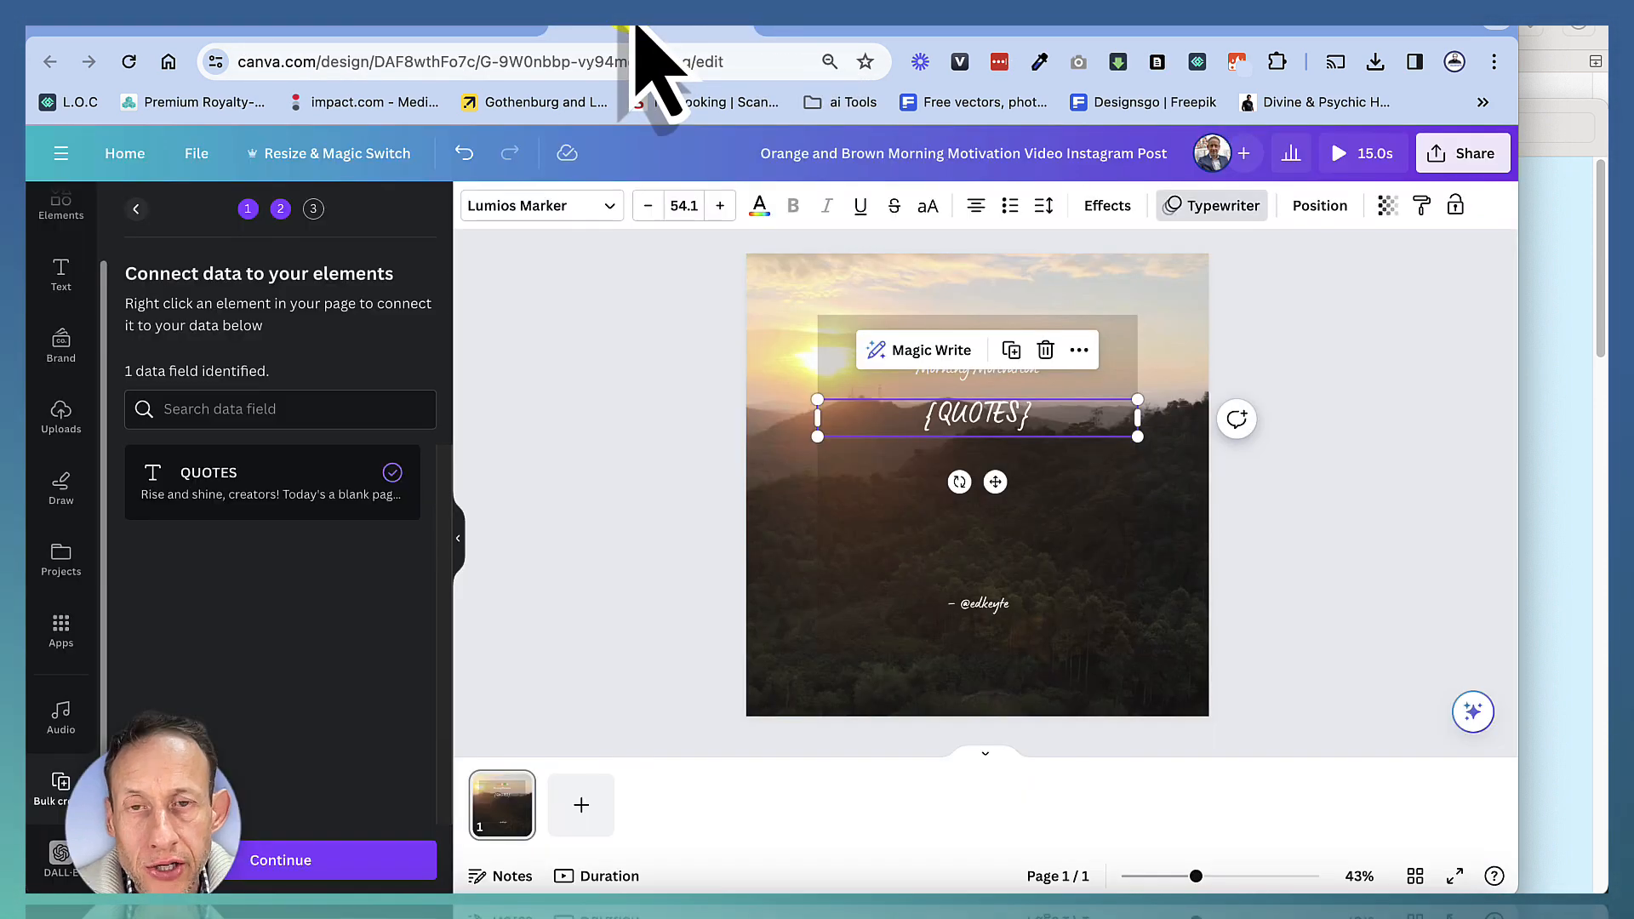
Move the credit handle slightly lower near the bottom of the text frame
{"action": "left_click", "coordinate": [873, 519]}
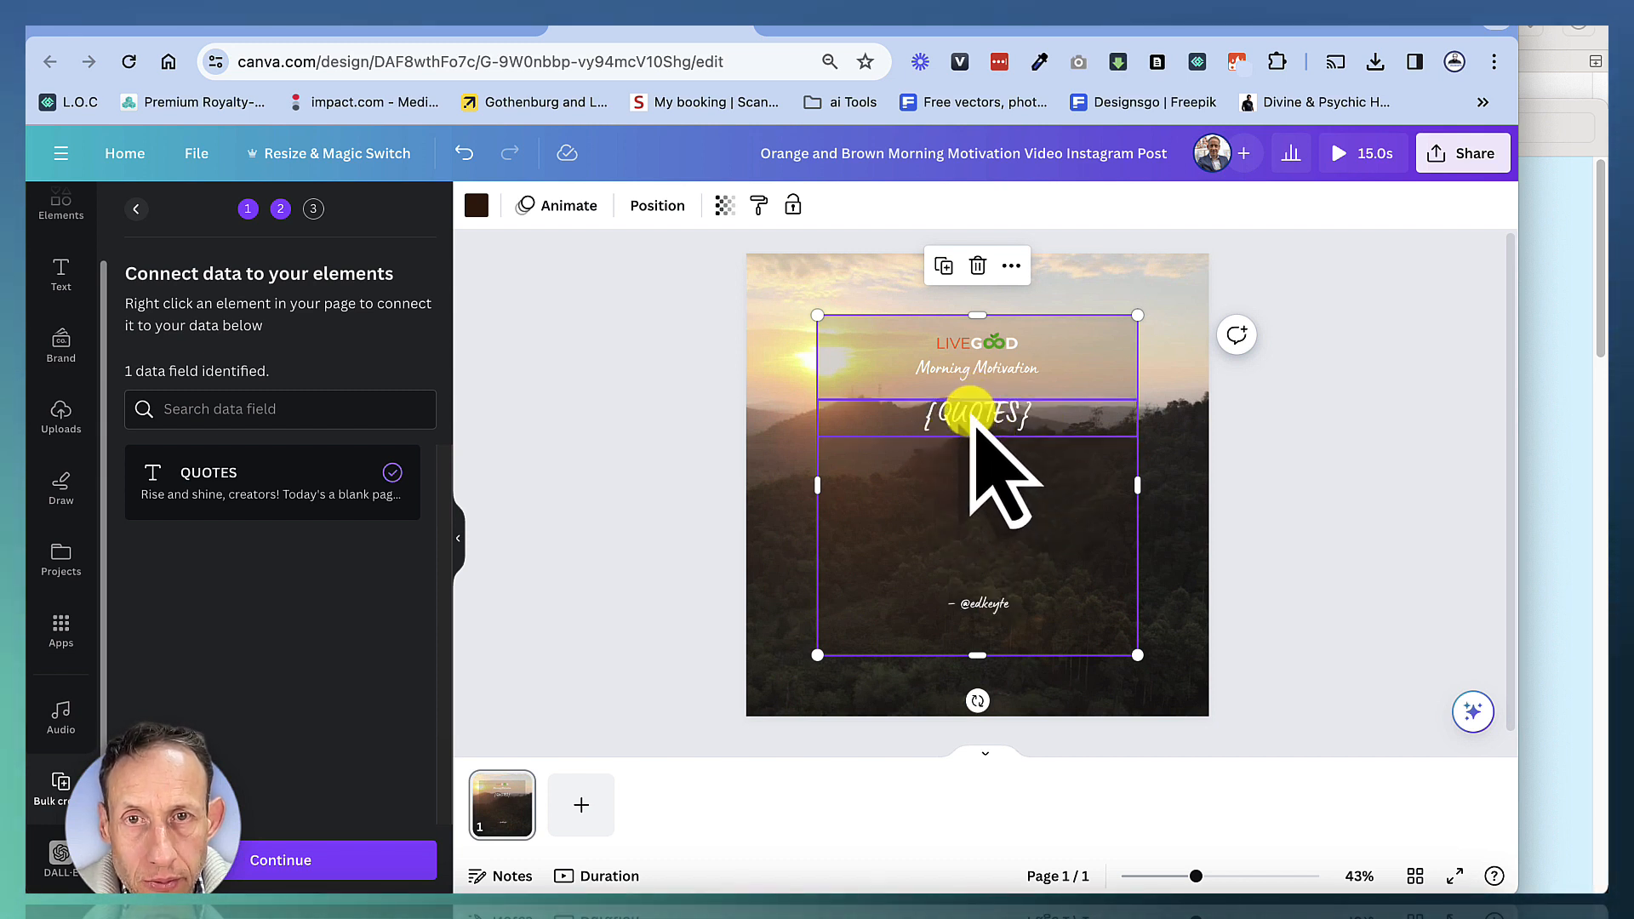
{"action": "left_click", "coordinate": [964, 606]}
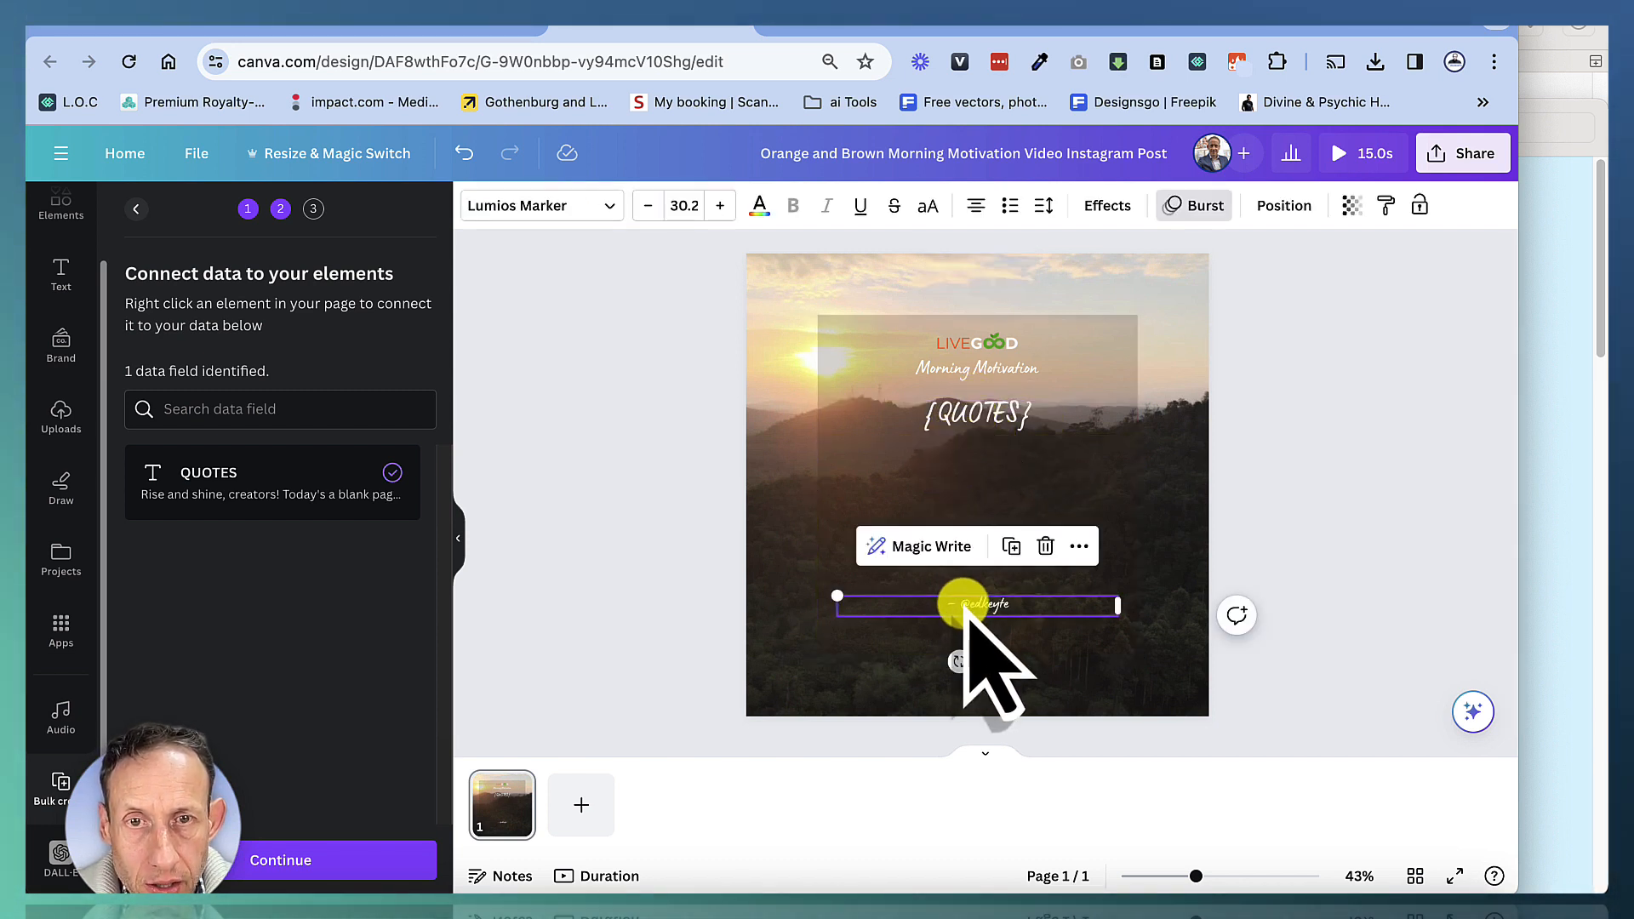
{"action": "mouse_move", "coordinate": [964, 608]}
{"action": "left_mouse_down"}
{"action": "mouse_move", "coordinate": [962, 634]}
{"action": "mouse_move", "coordinate": [977, 580]}
{"action": "left_mouse_up"}
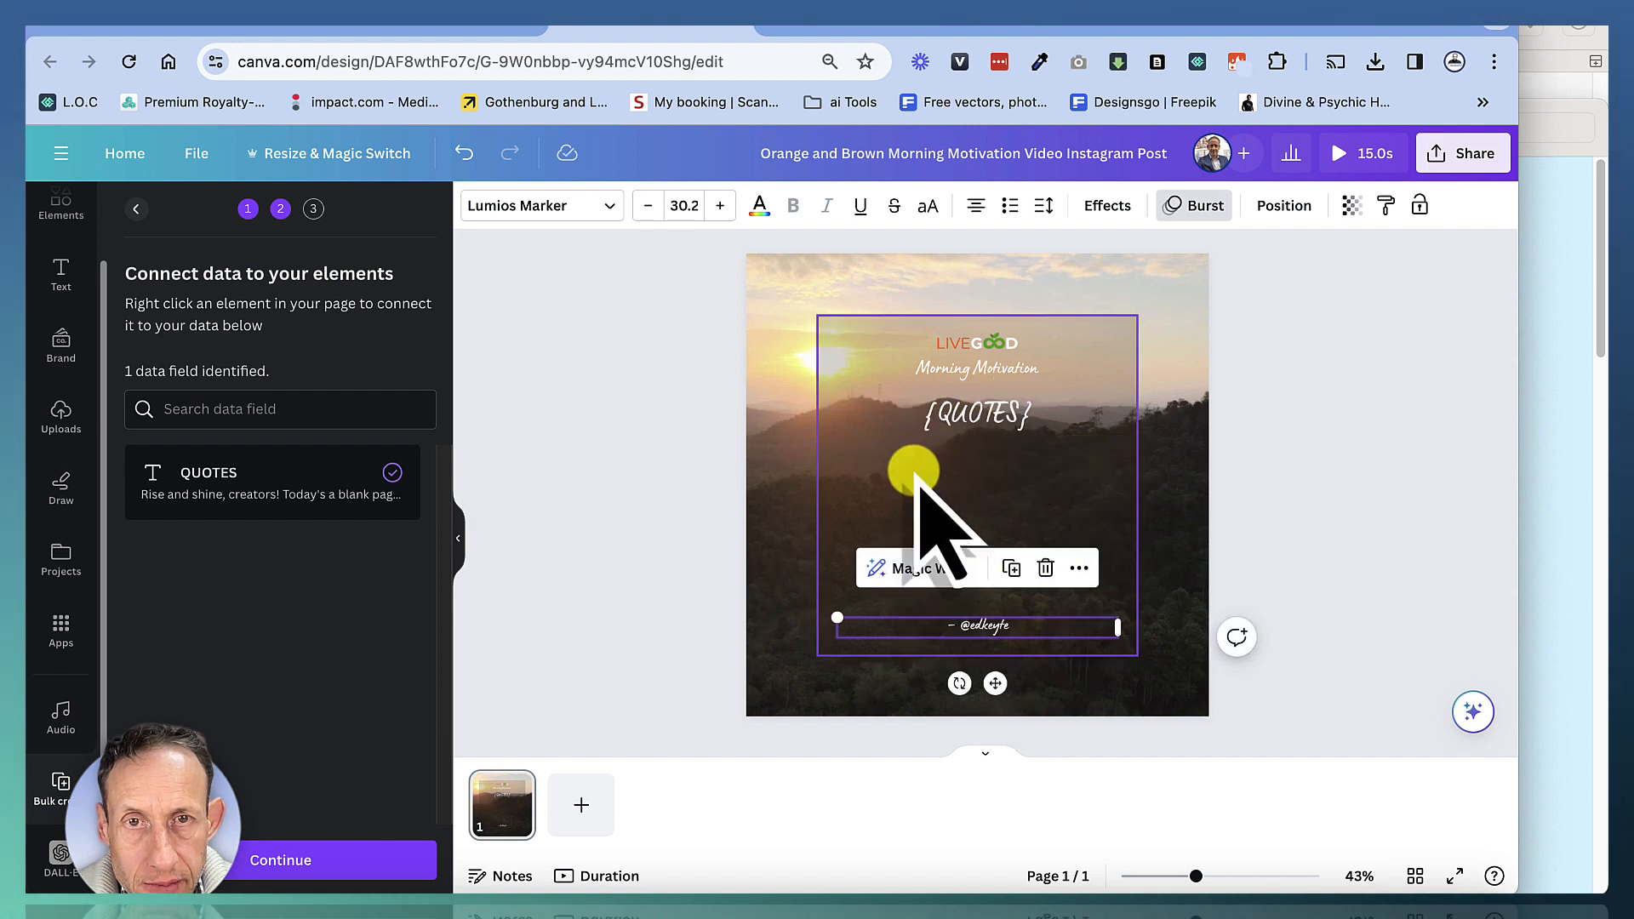
Apply the Wipe photo animation to the LiveGood logo
{"action": "left_click", "coordinate": [967, 415]}
{"action": "left_click", "coordinate": [956, 366]}
{"action": "left_click", "coordinate": [953, 341]}
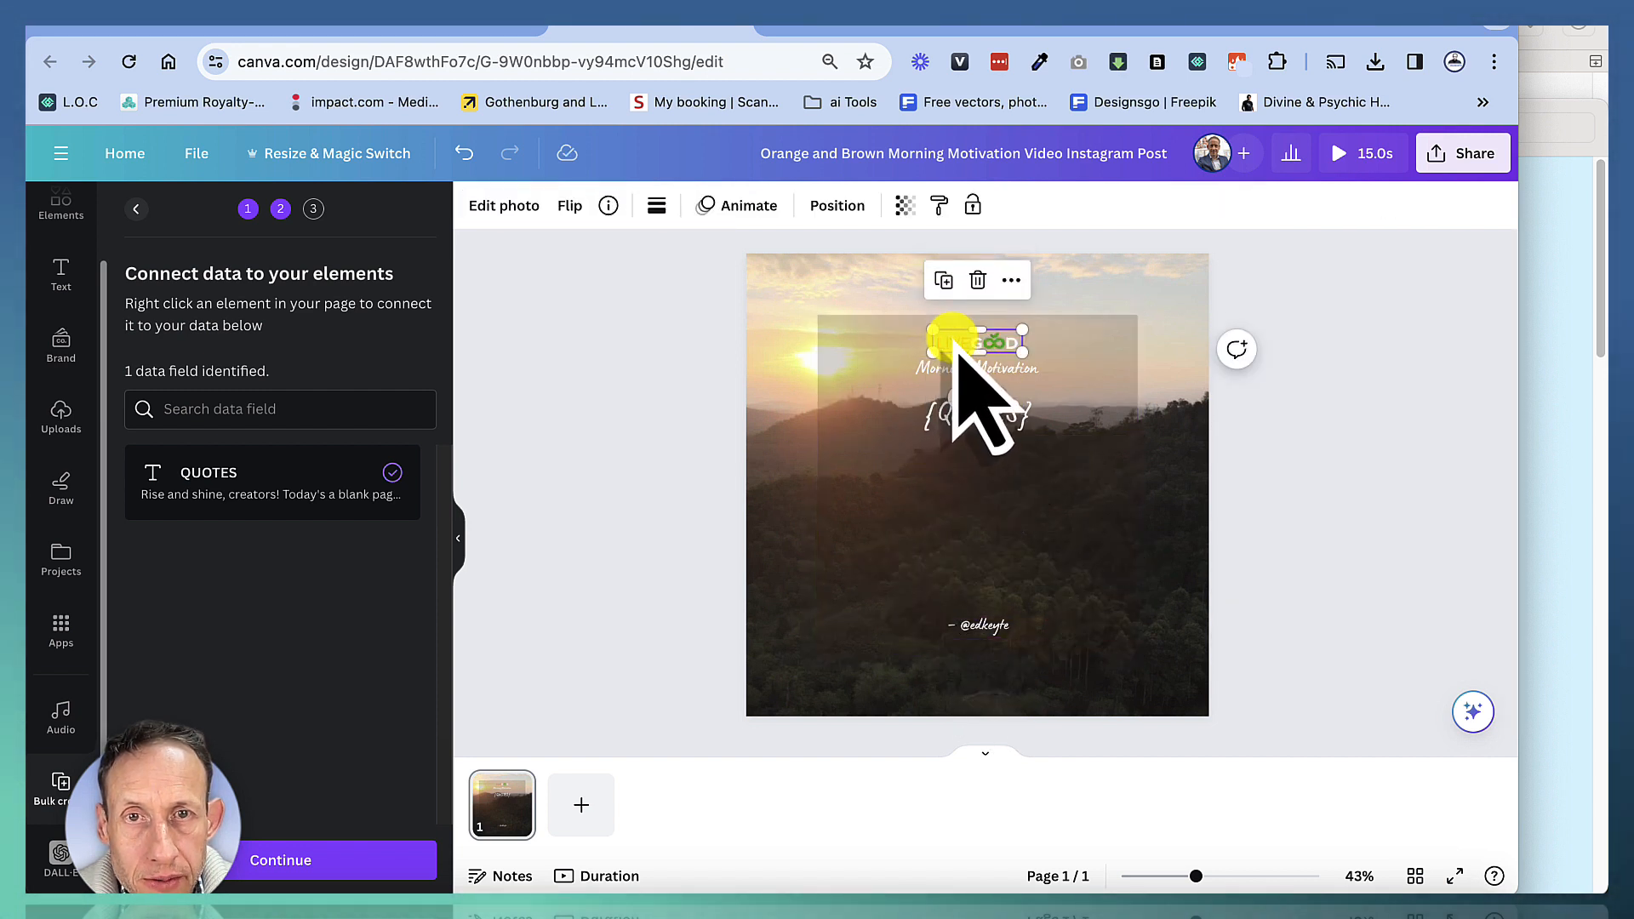
{"action": "left_click", "coordinate": [739, 205]}
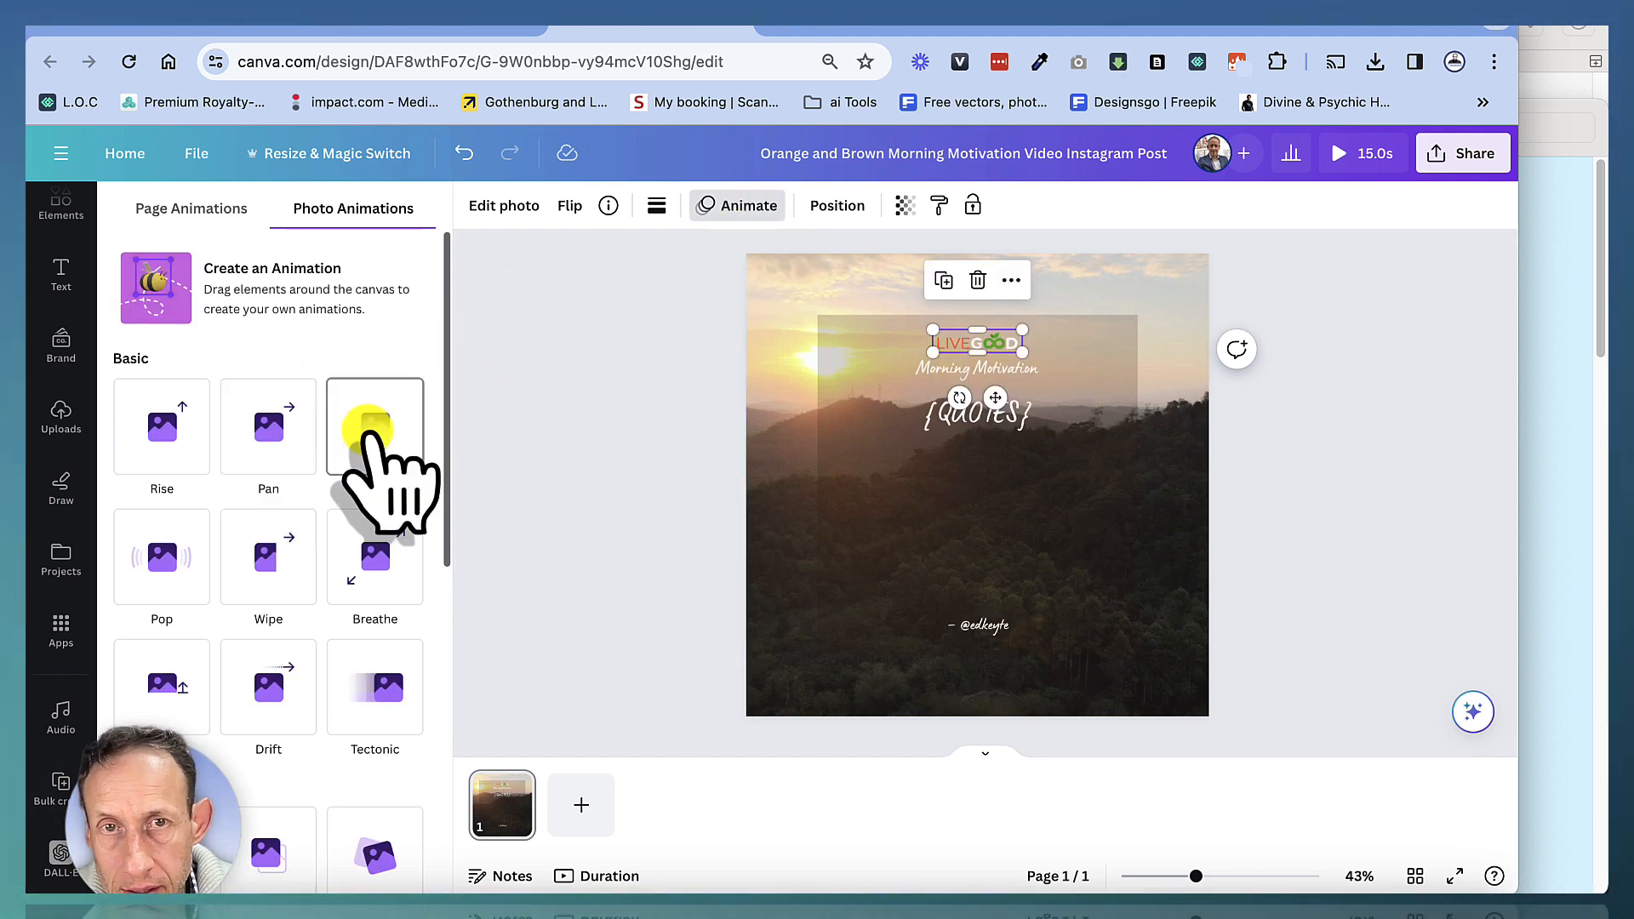
{"action": "left_click", "coordinate": [294, 549]}
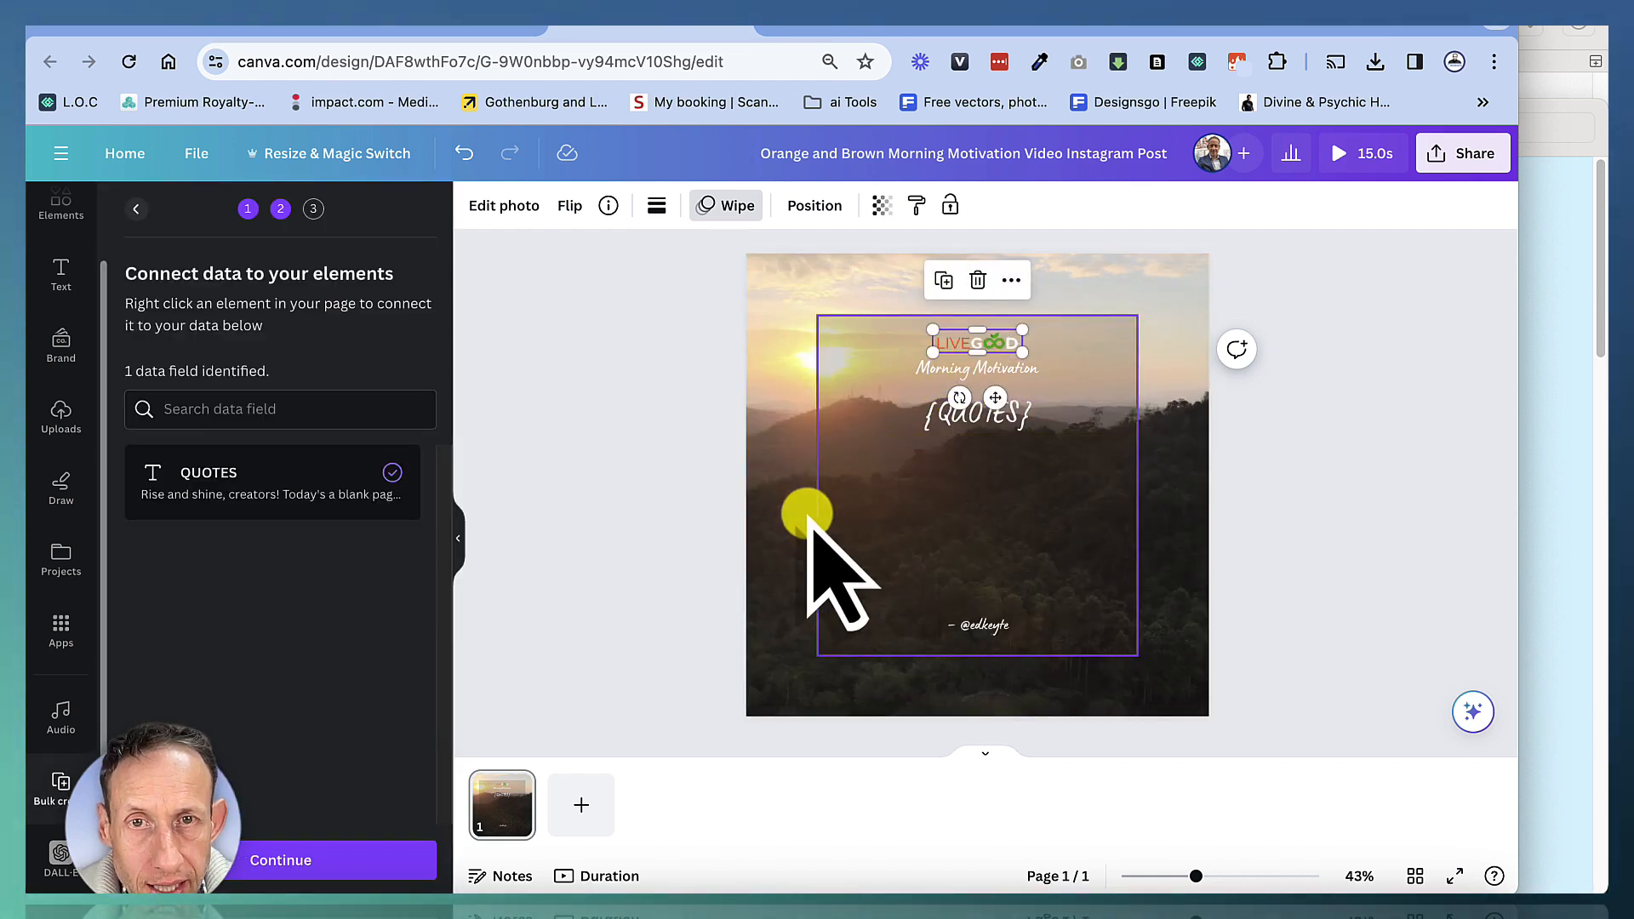
{"action": "left_click", "coordinate": [788, 544]}
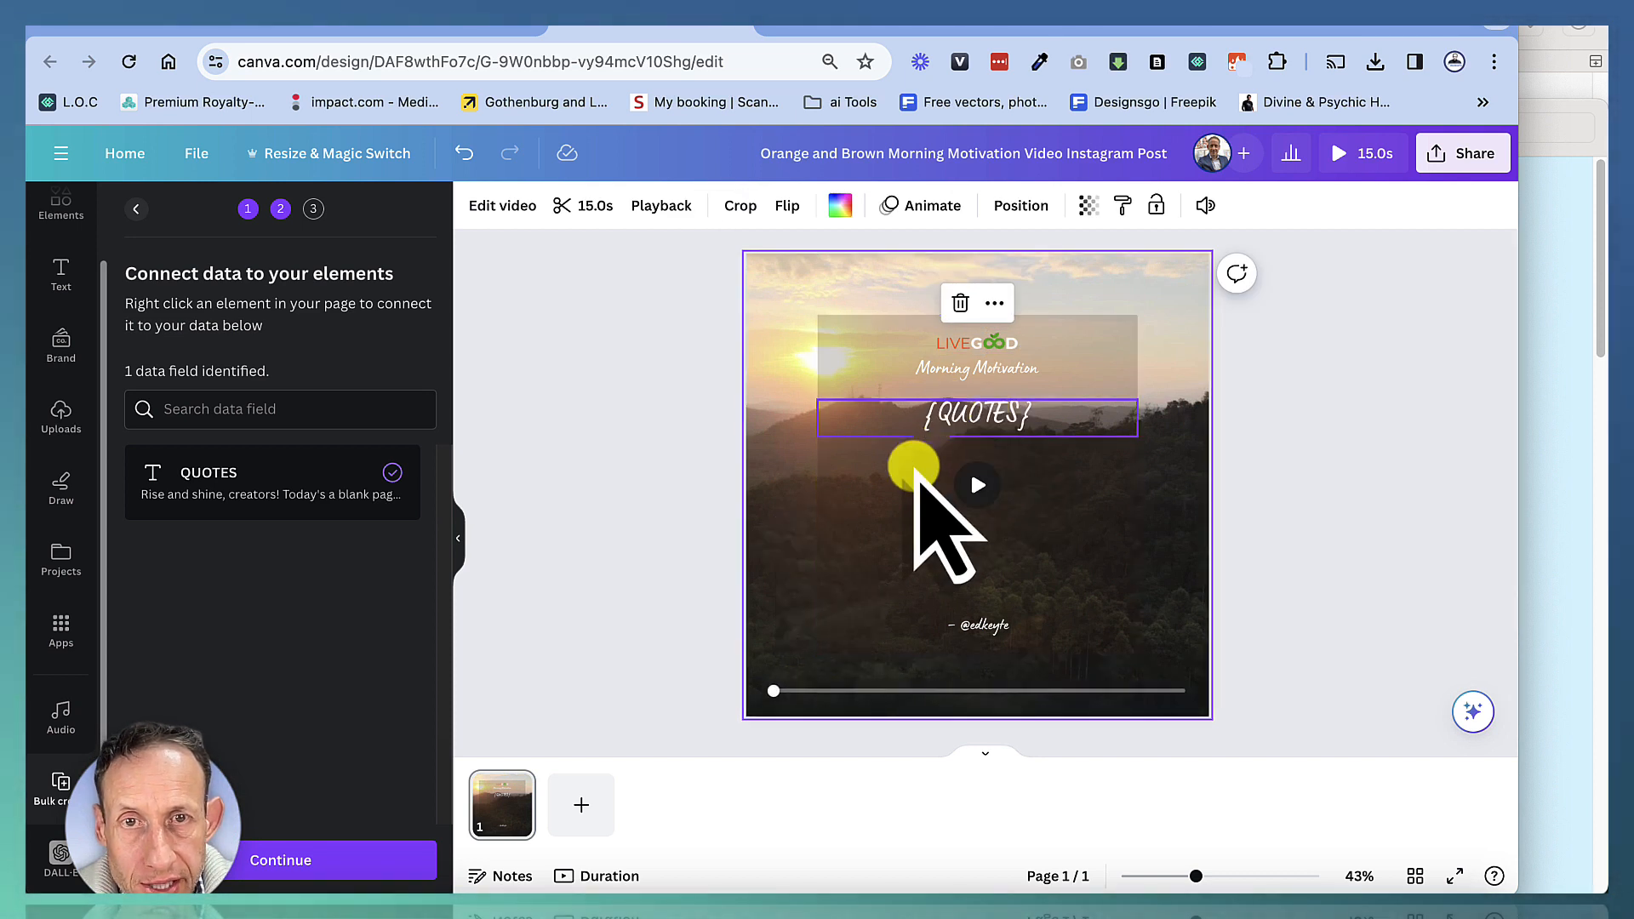
Continue the bulk creation and generate 25 designs from all the quote rows
{"action": "left_click", "coordinate": [965, 411]}
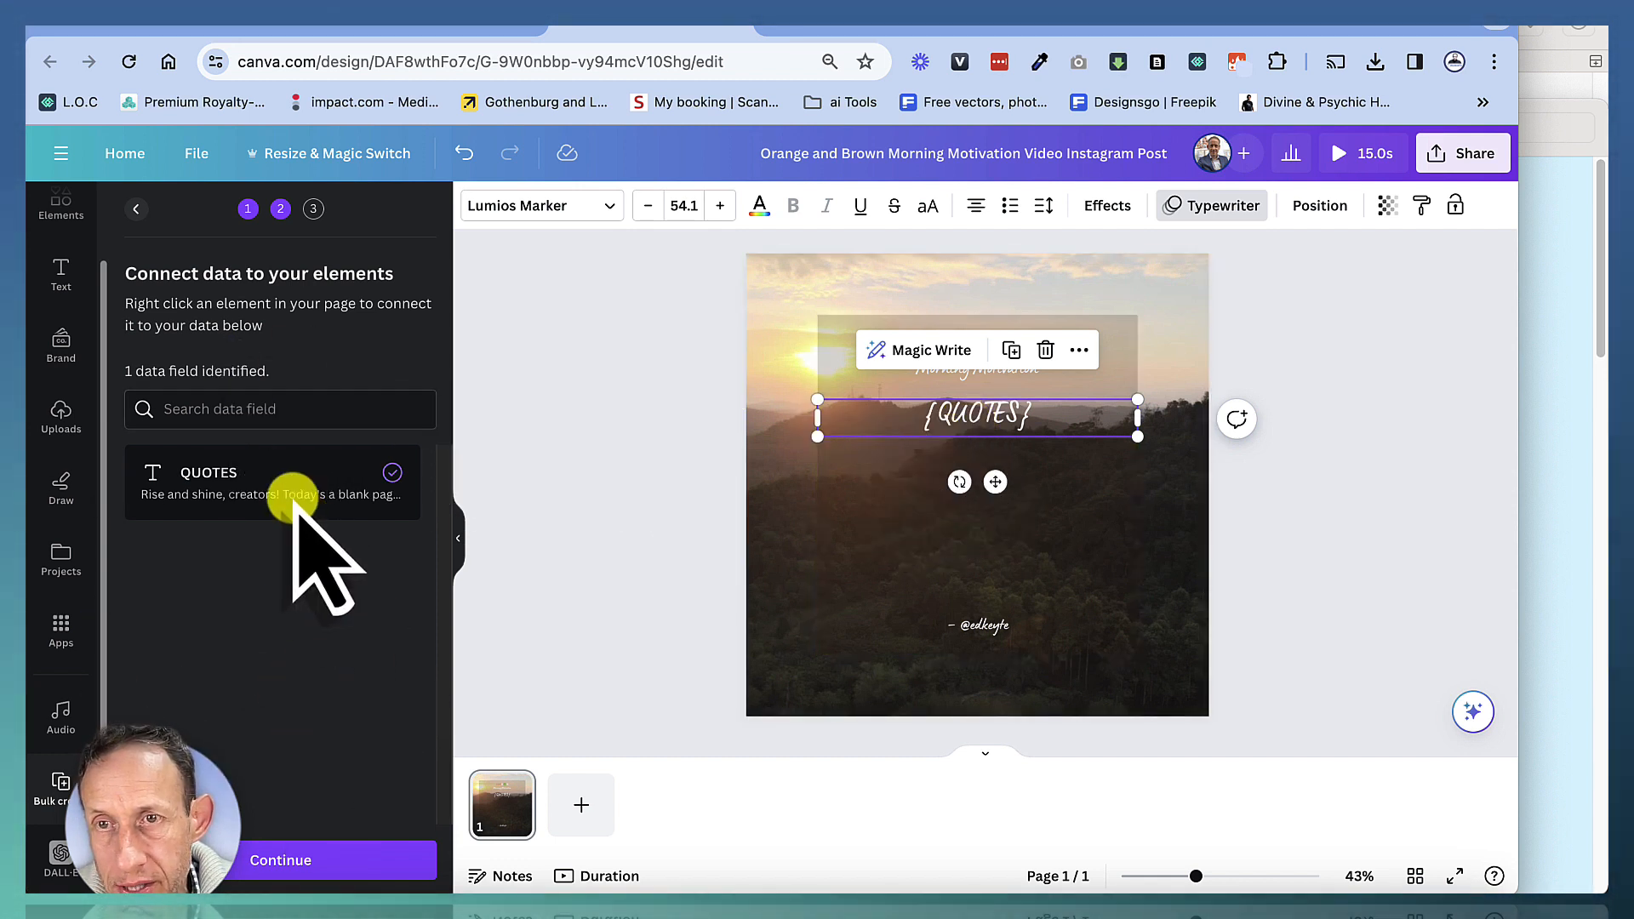
{"action": "left_click", "coordinate": [281, 862]}
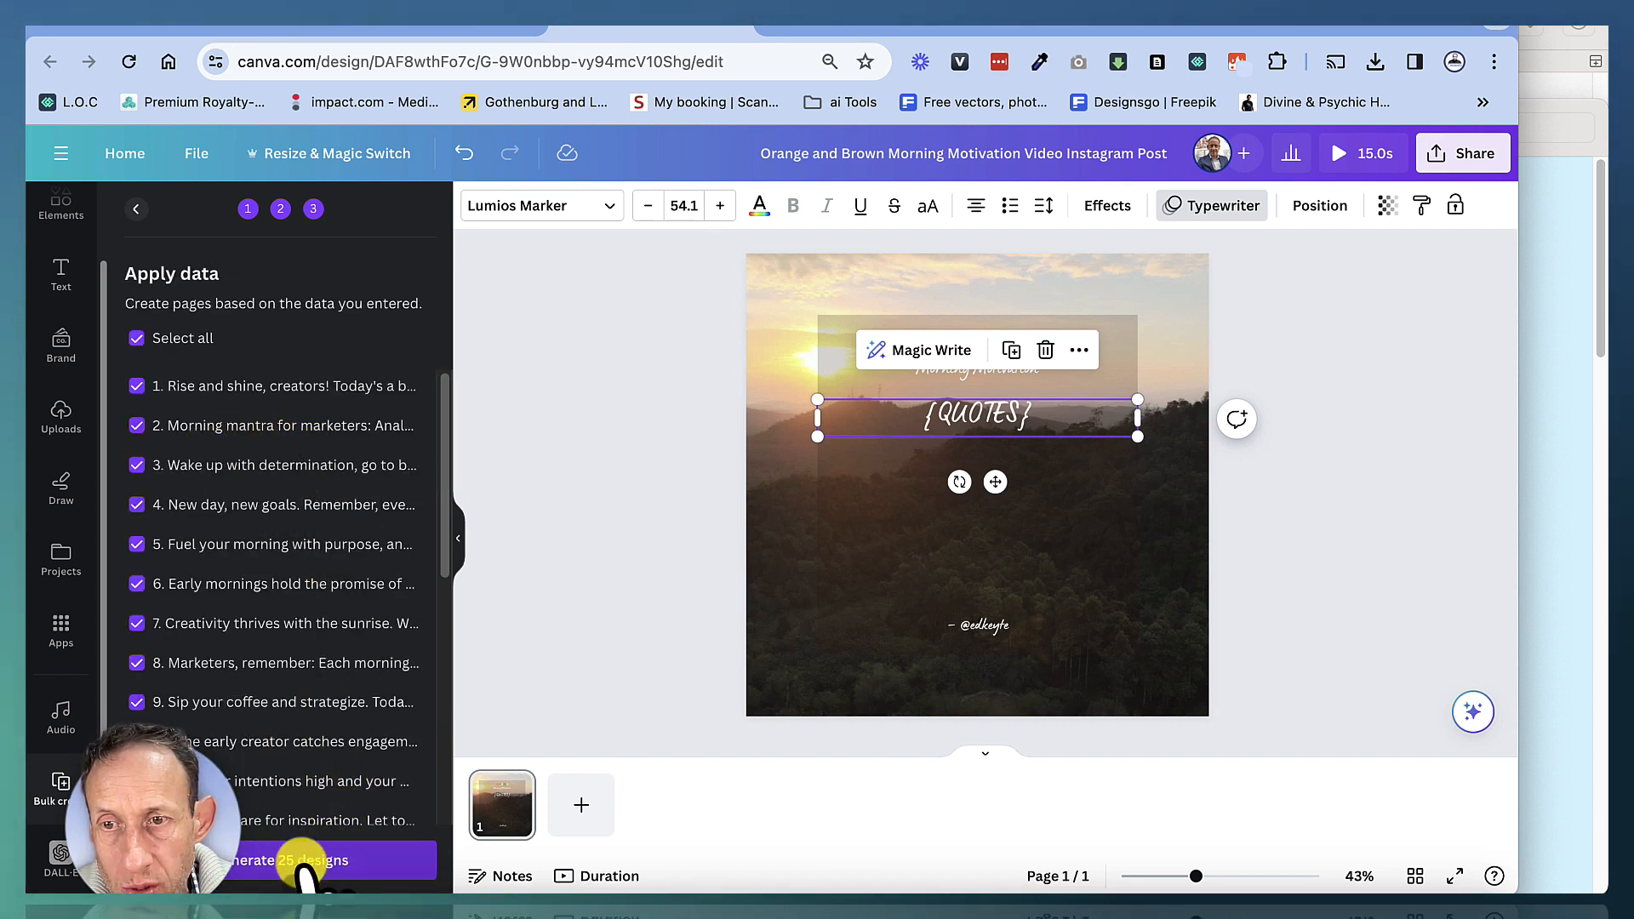
{"action": "left_click", "coordinate": [347, 858]}
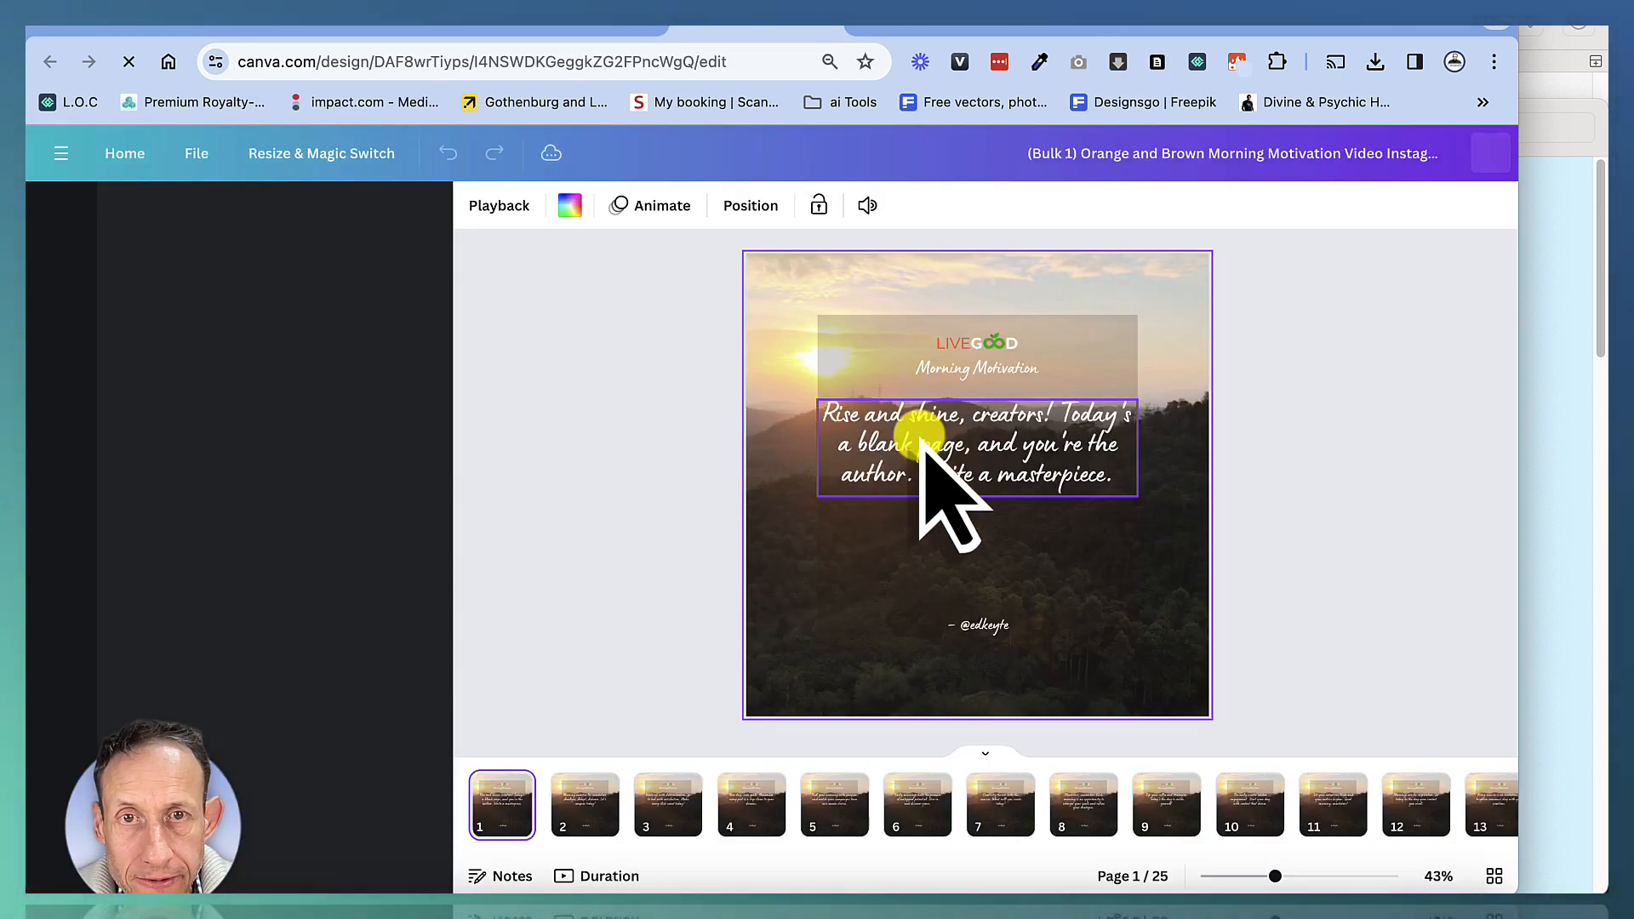
Browse several generated pages to check each design's quote
{"action": "left_click", "coordinate": [585, 804]}
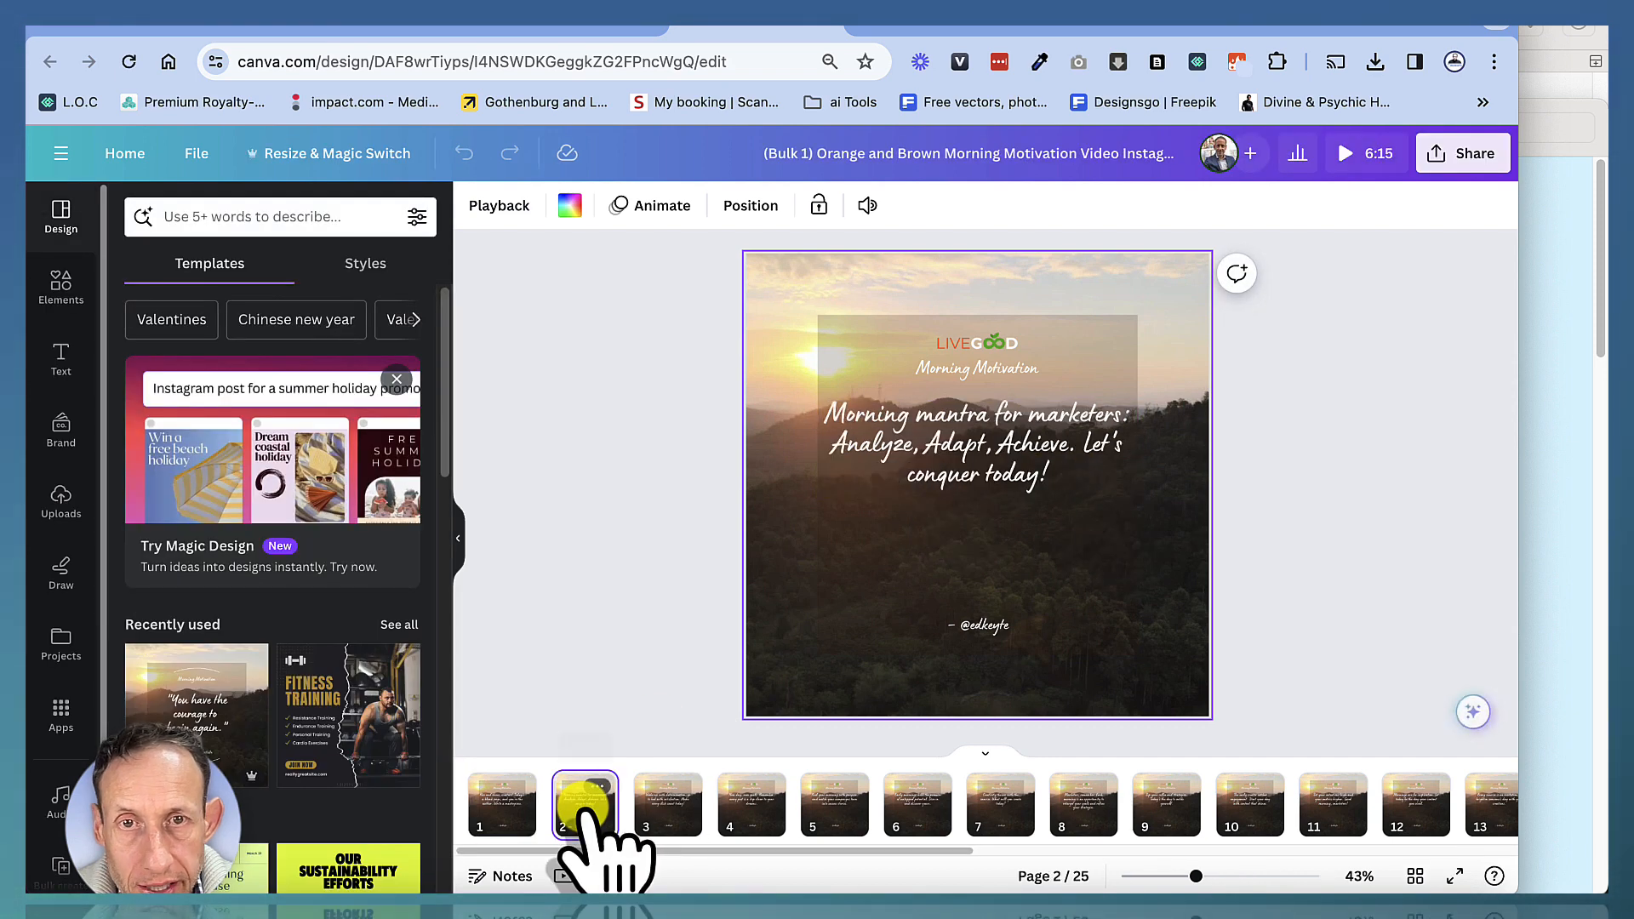
{"action": "left_click", "coordinate": [668, 813]}
{"action": "left_click", "coordinate": [747, 804]}
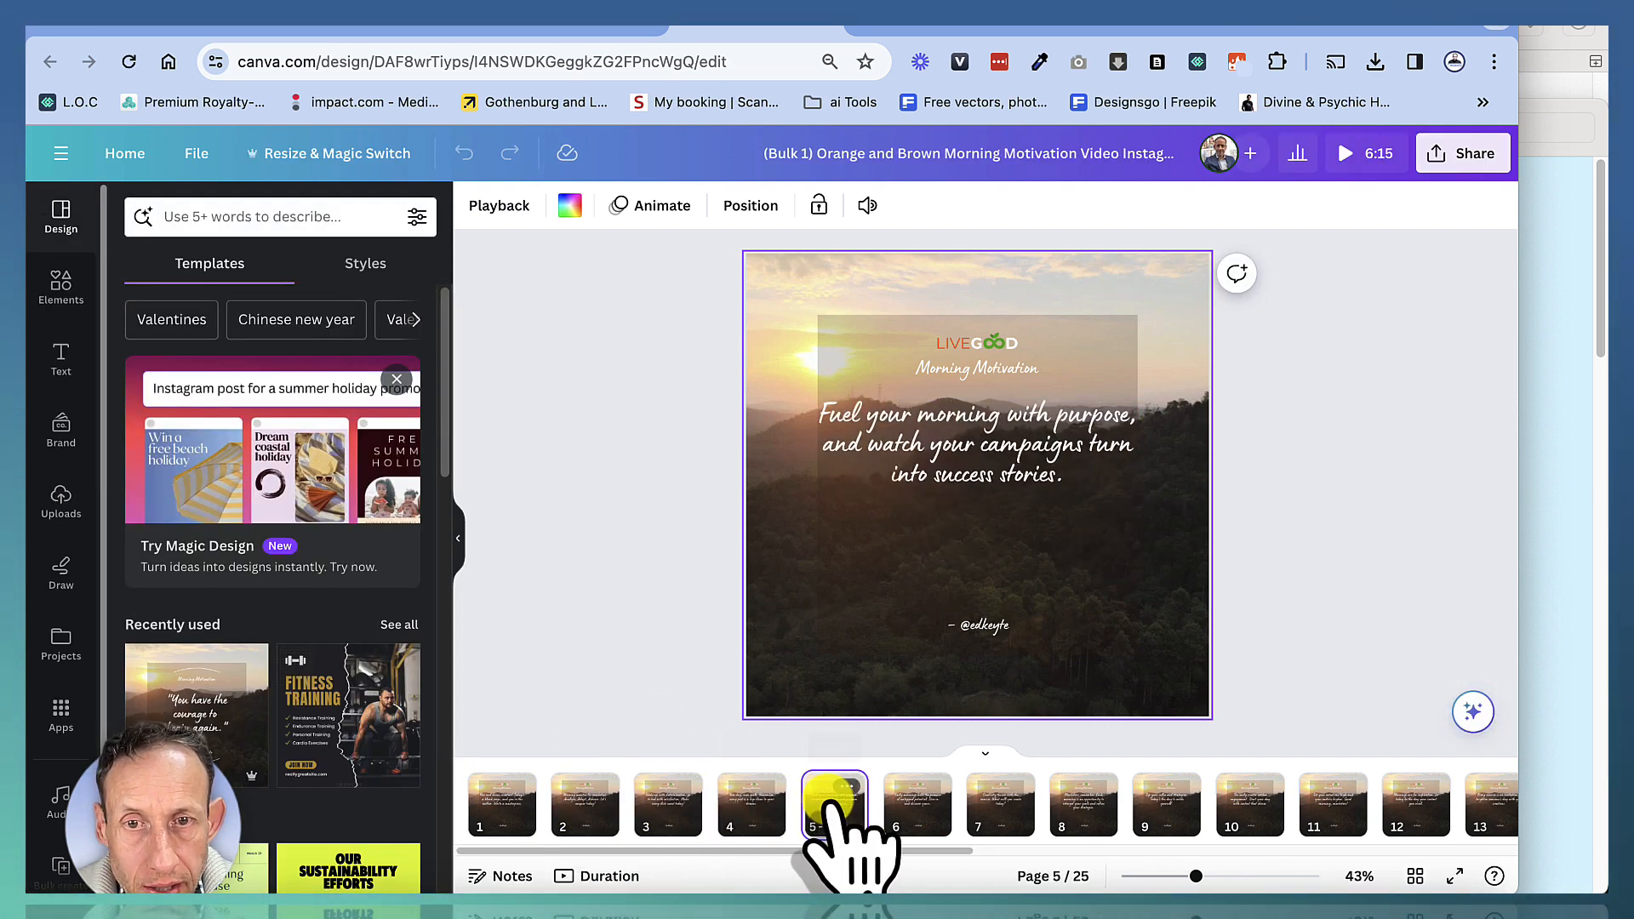
{"action": "left_click", "coordinate": [585, 804]}
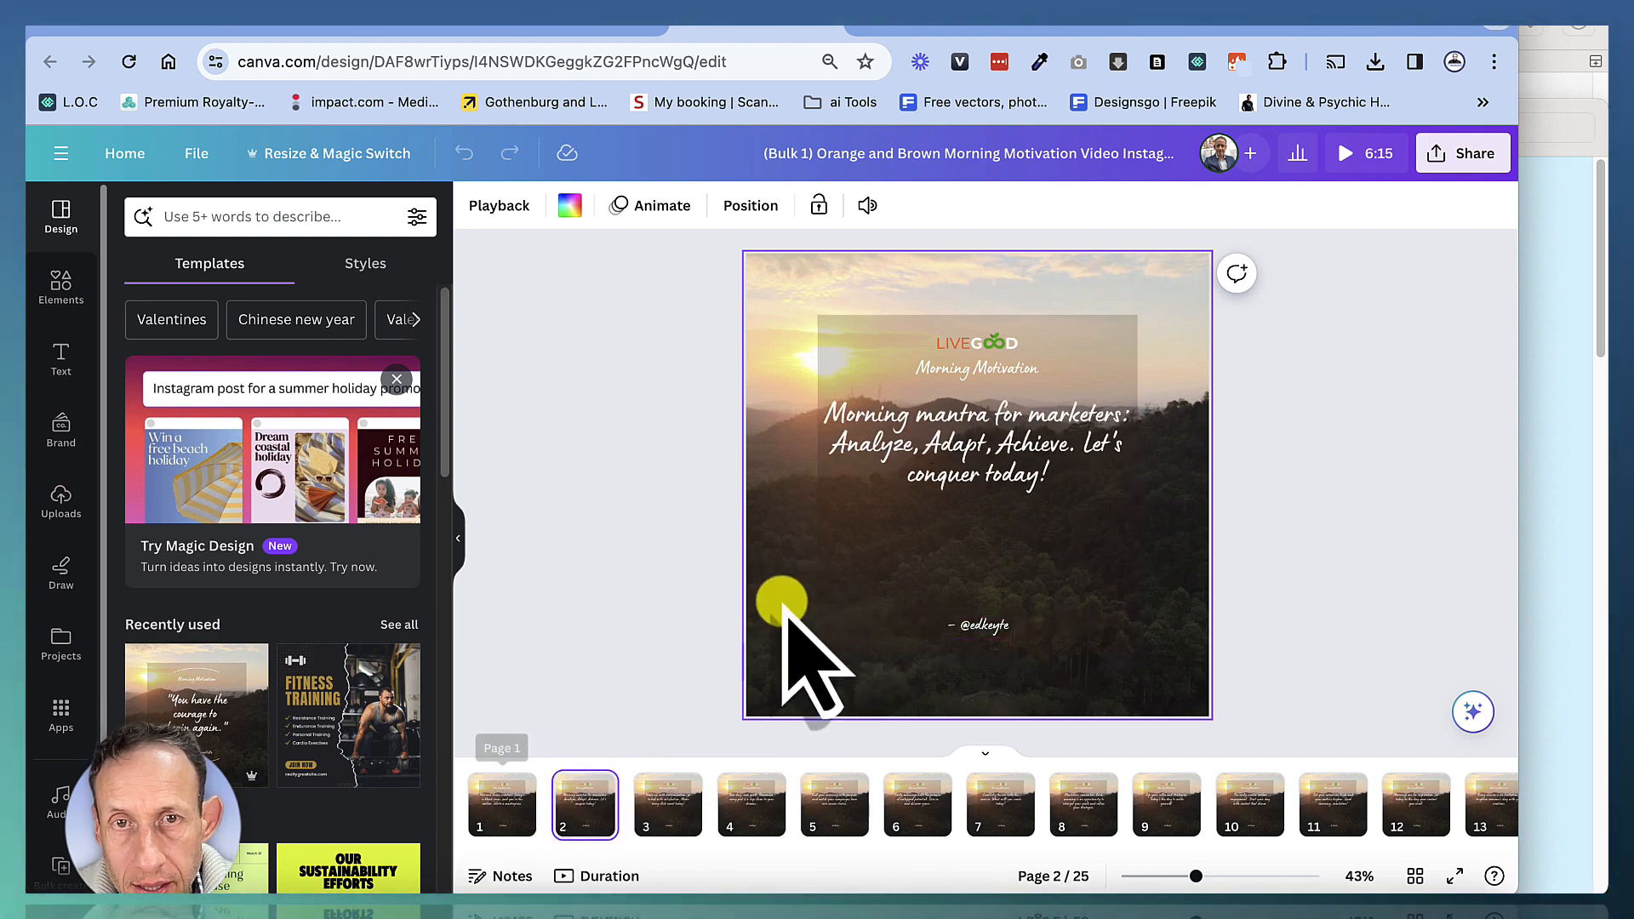
{"action": "left_click", "coordinate": [915, 511]}
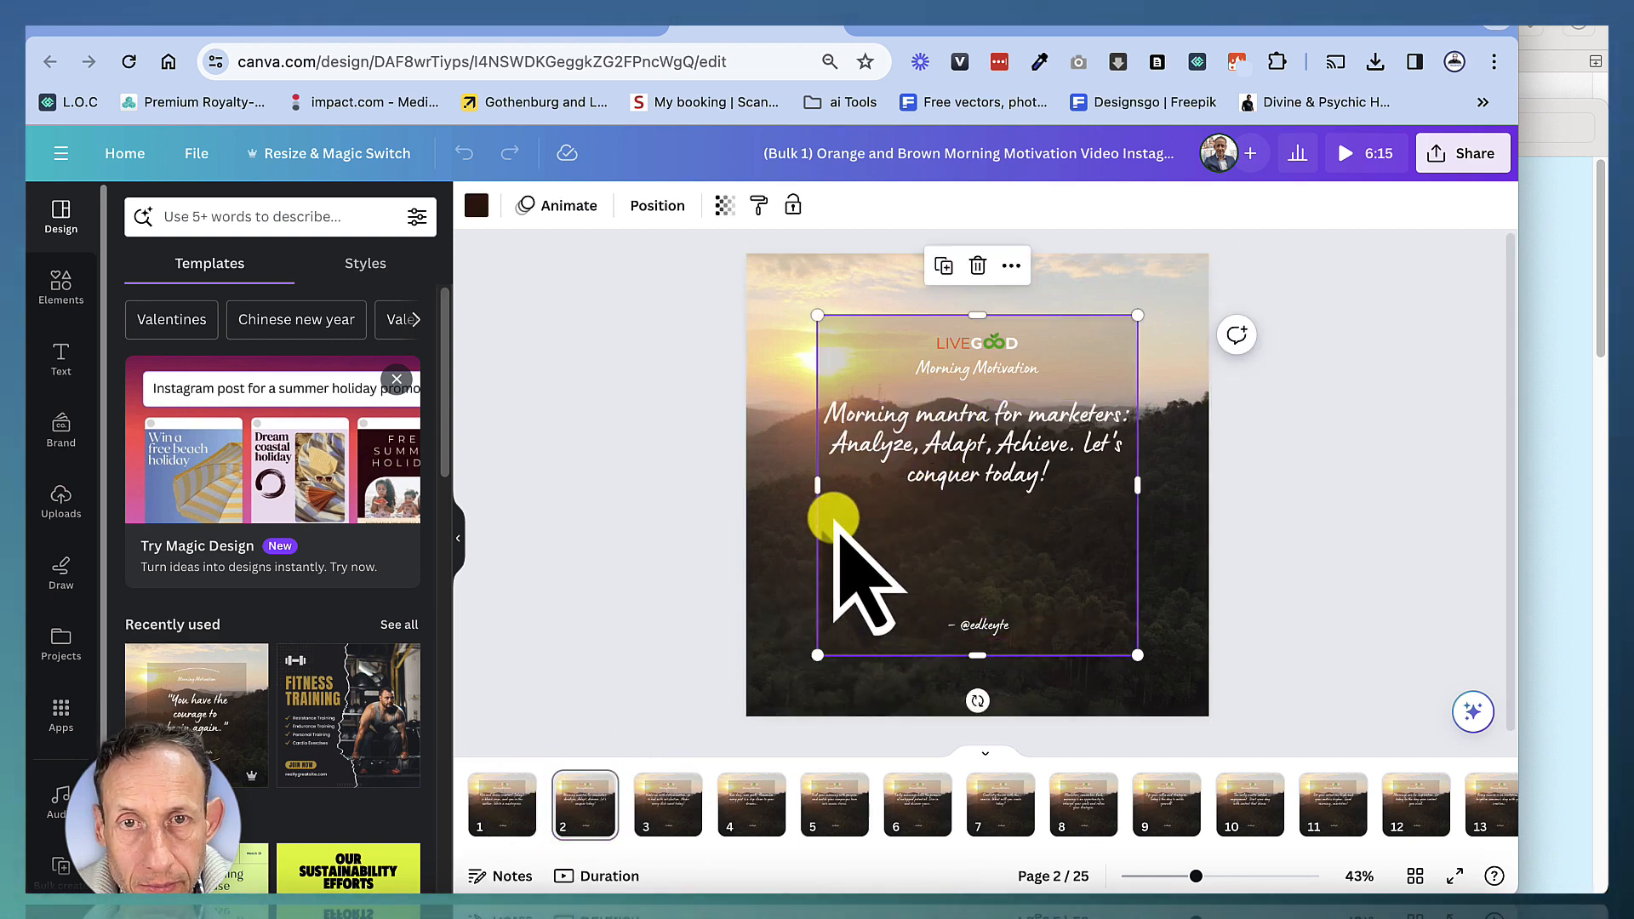
Switch the page strip to the timeline view and preview the playback of the first few pages
{"action": "left_click", "coordinate": [807, 538]}
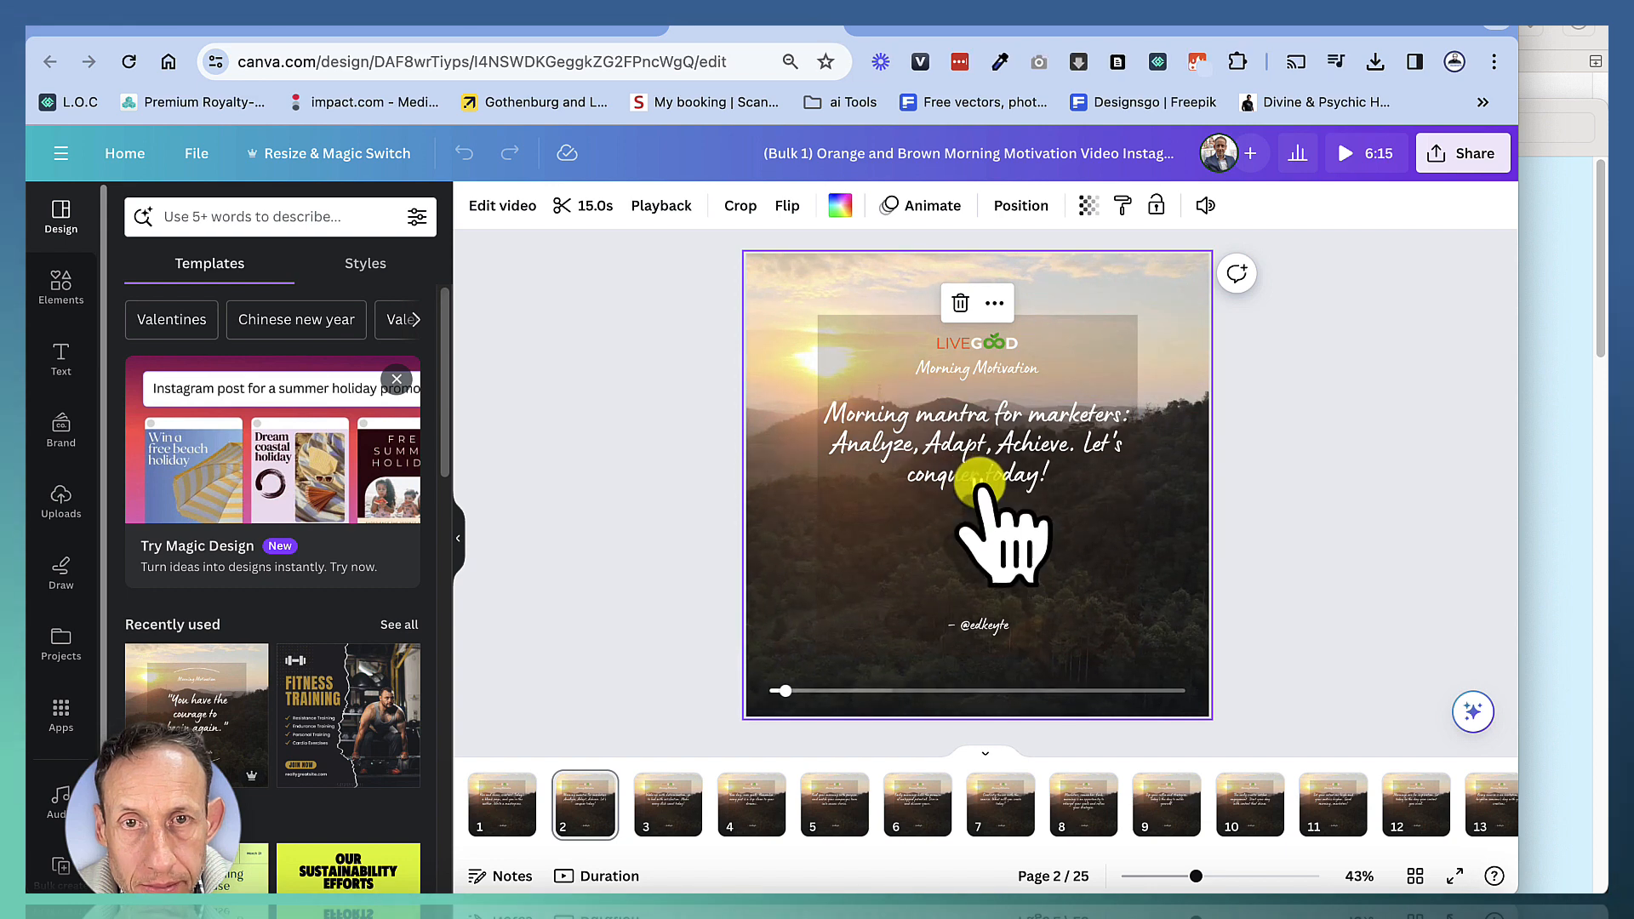
{"action": "left_click", "coordinate": [596, 785]}
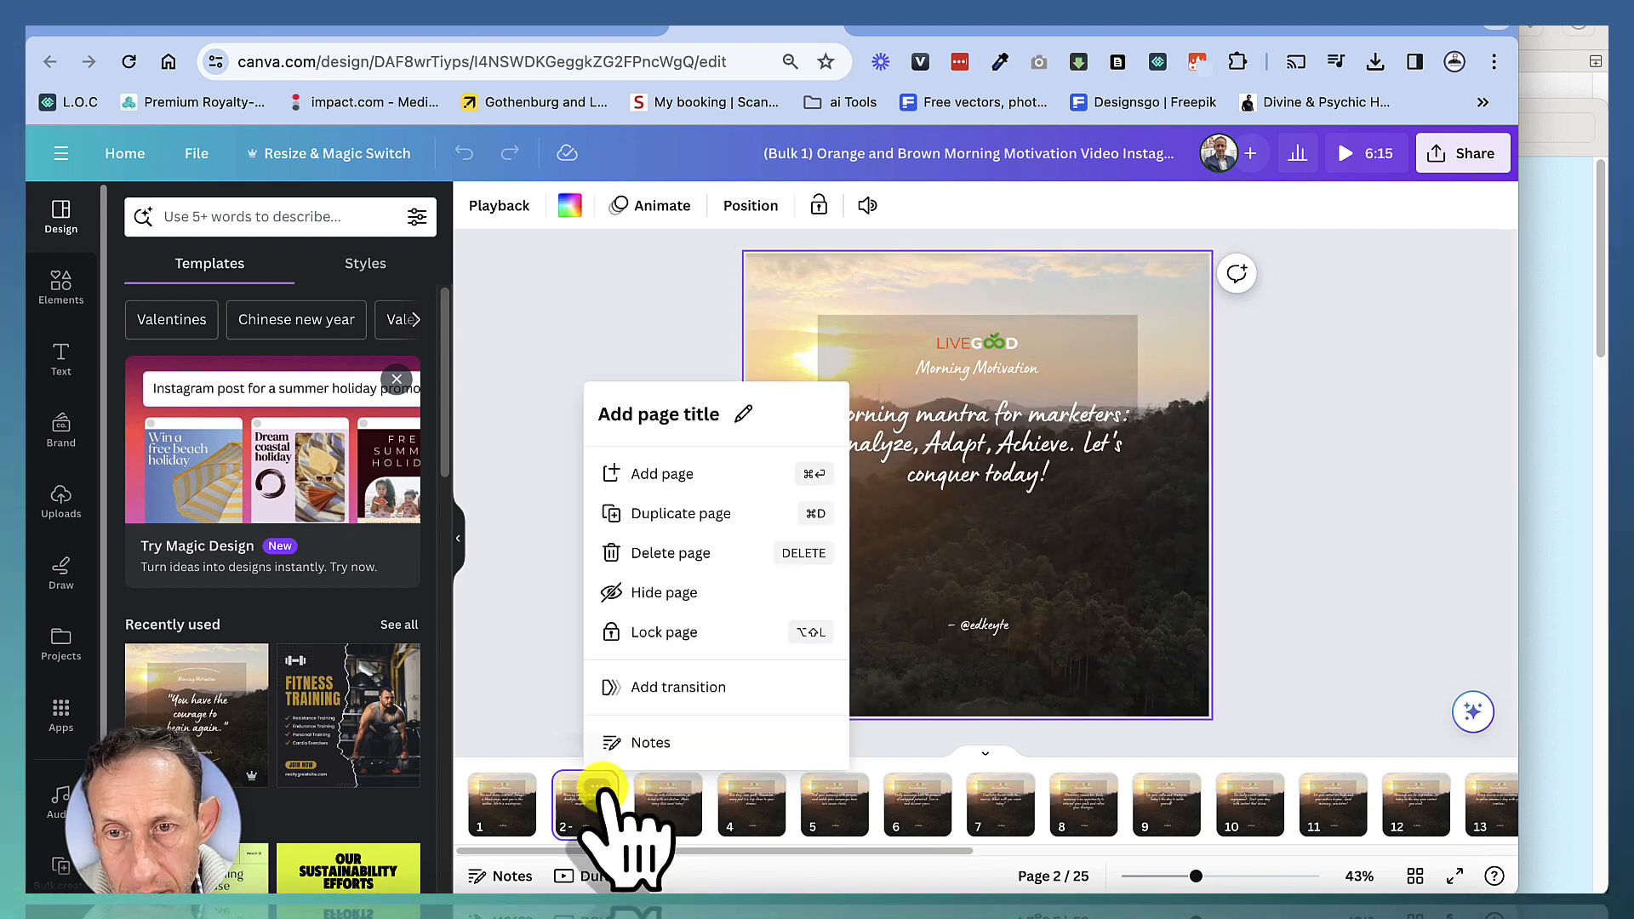
{"action": "left_click", "coordinate": [598, 880]}
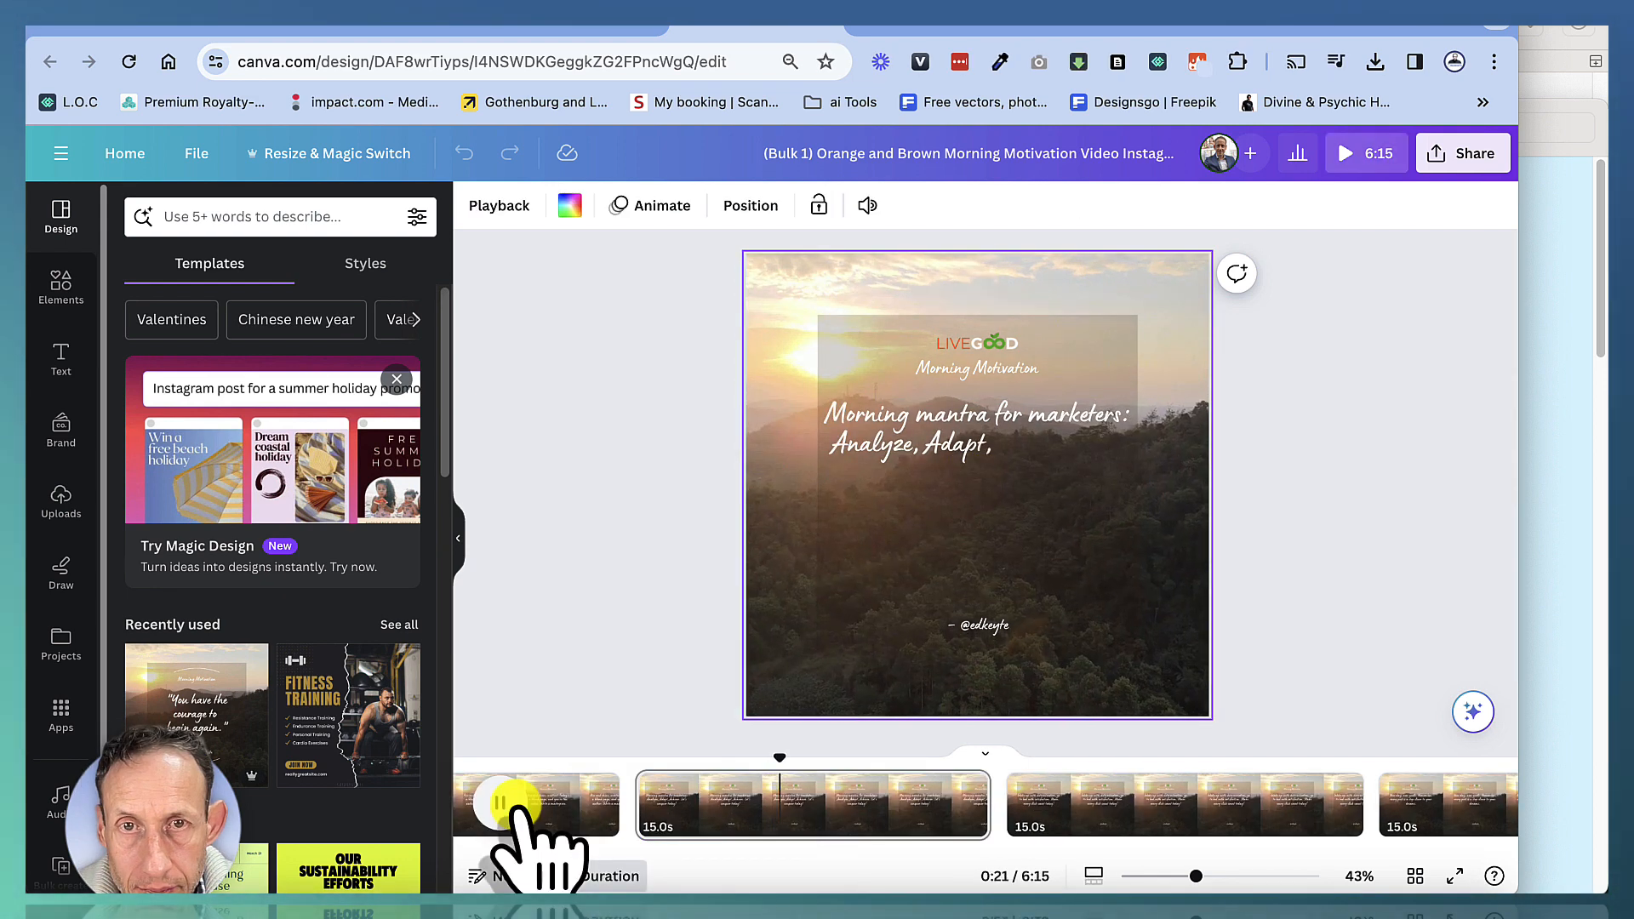
{"action": "left_click", "coordinate": [1068, 800]}
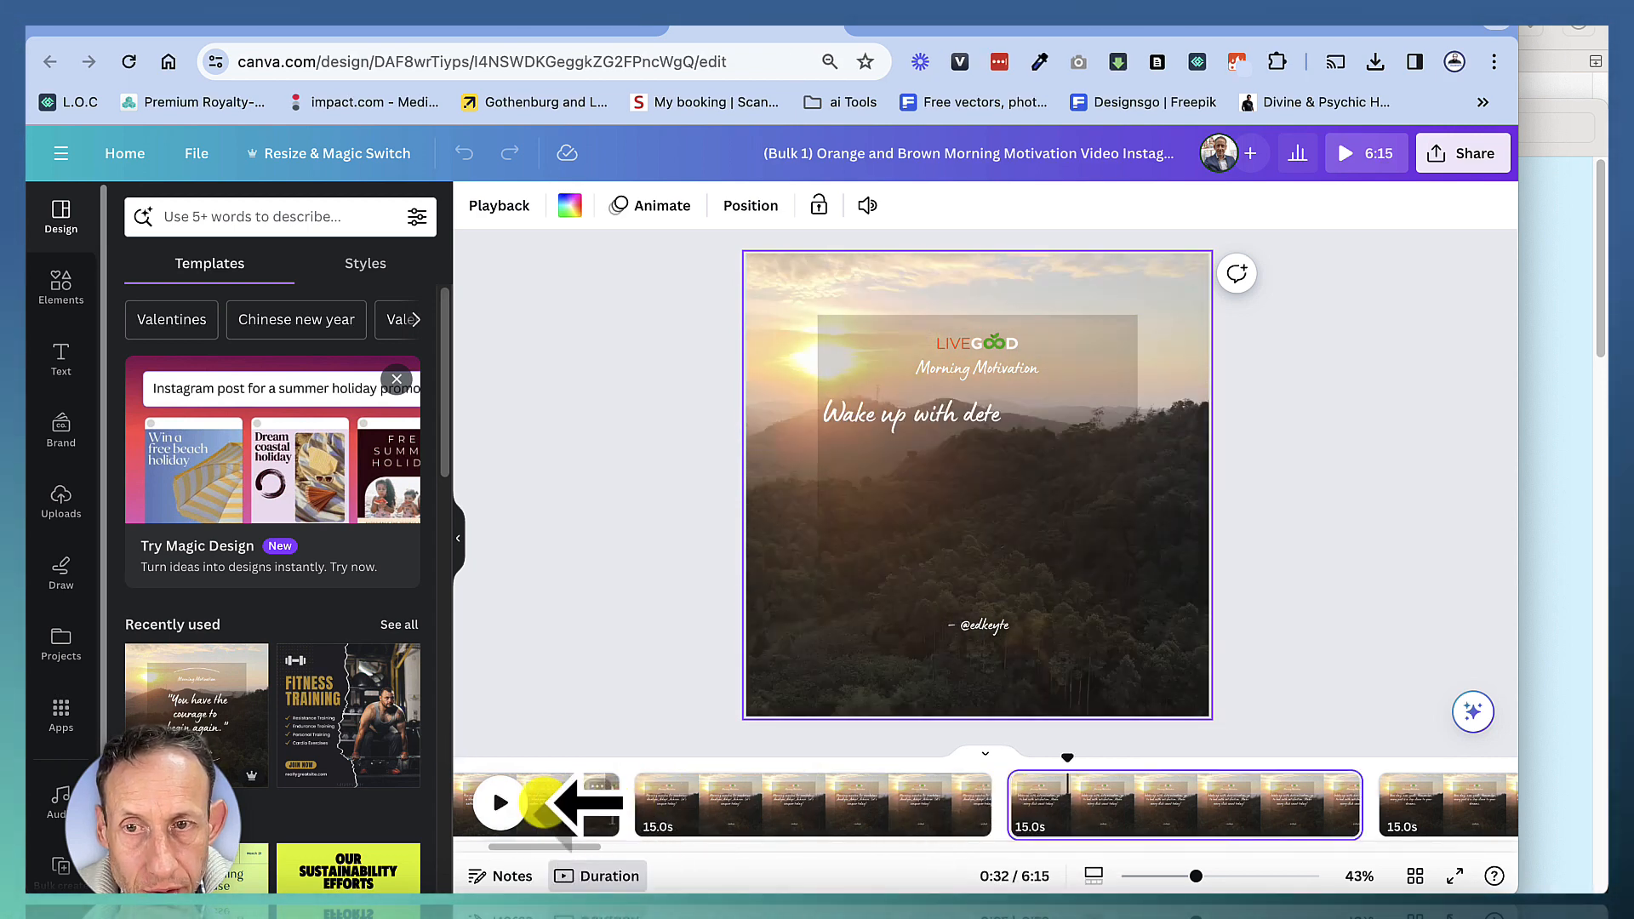
{"action": "left_click", "coordinate": [505, 805]}
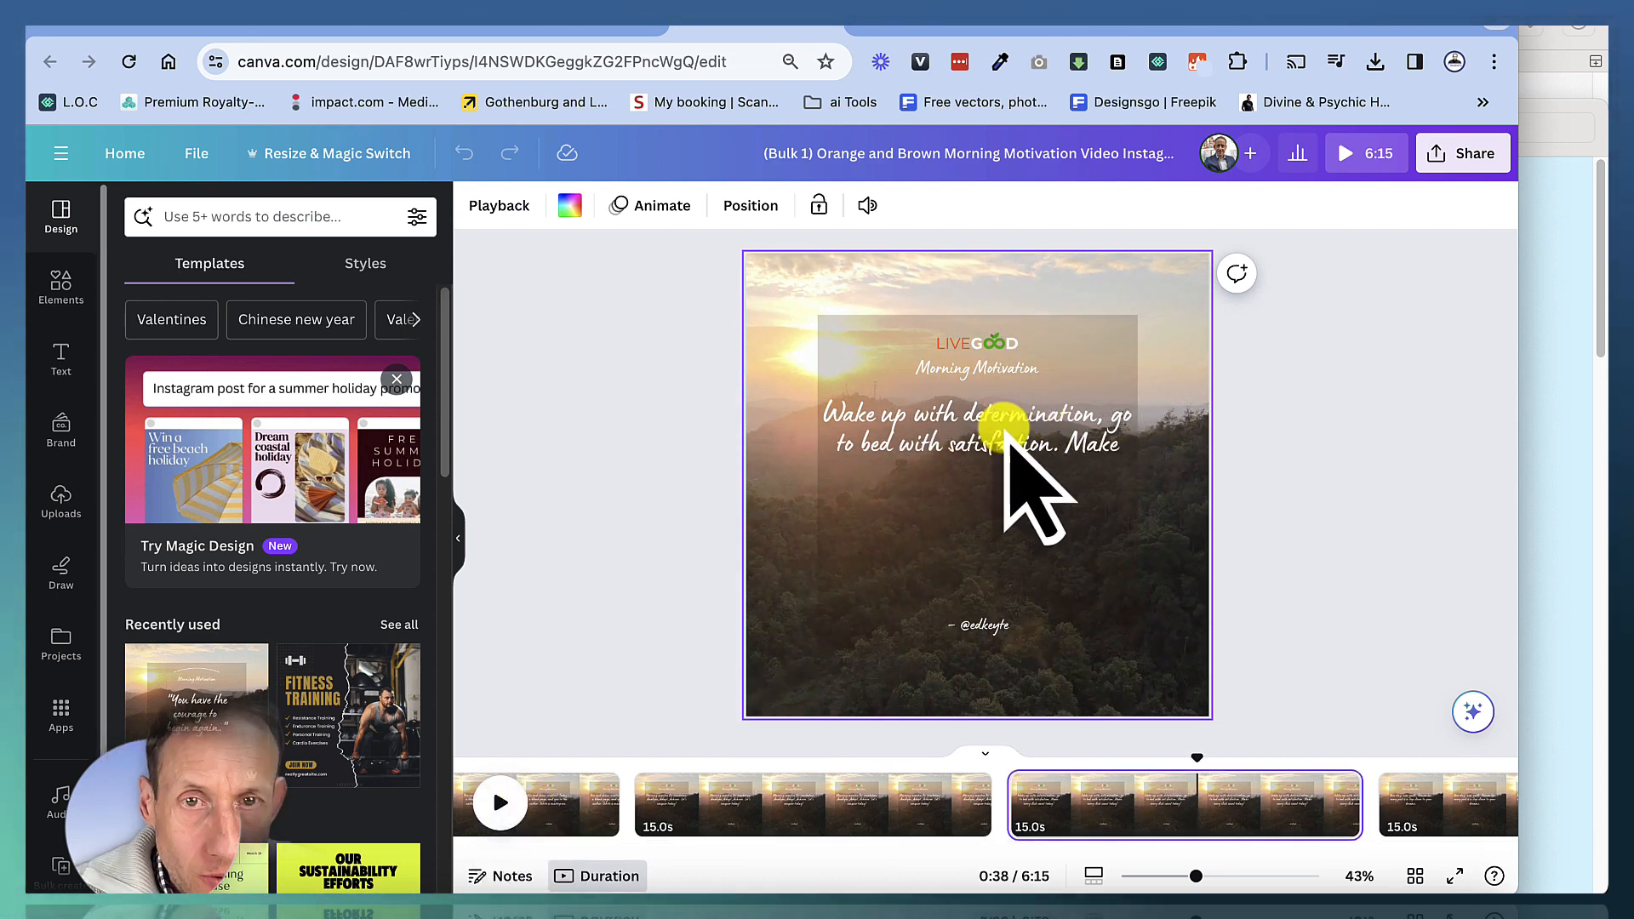
{"action": "left_click", "coordinate": [1007, 432]}
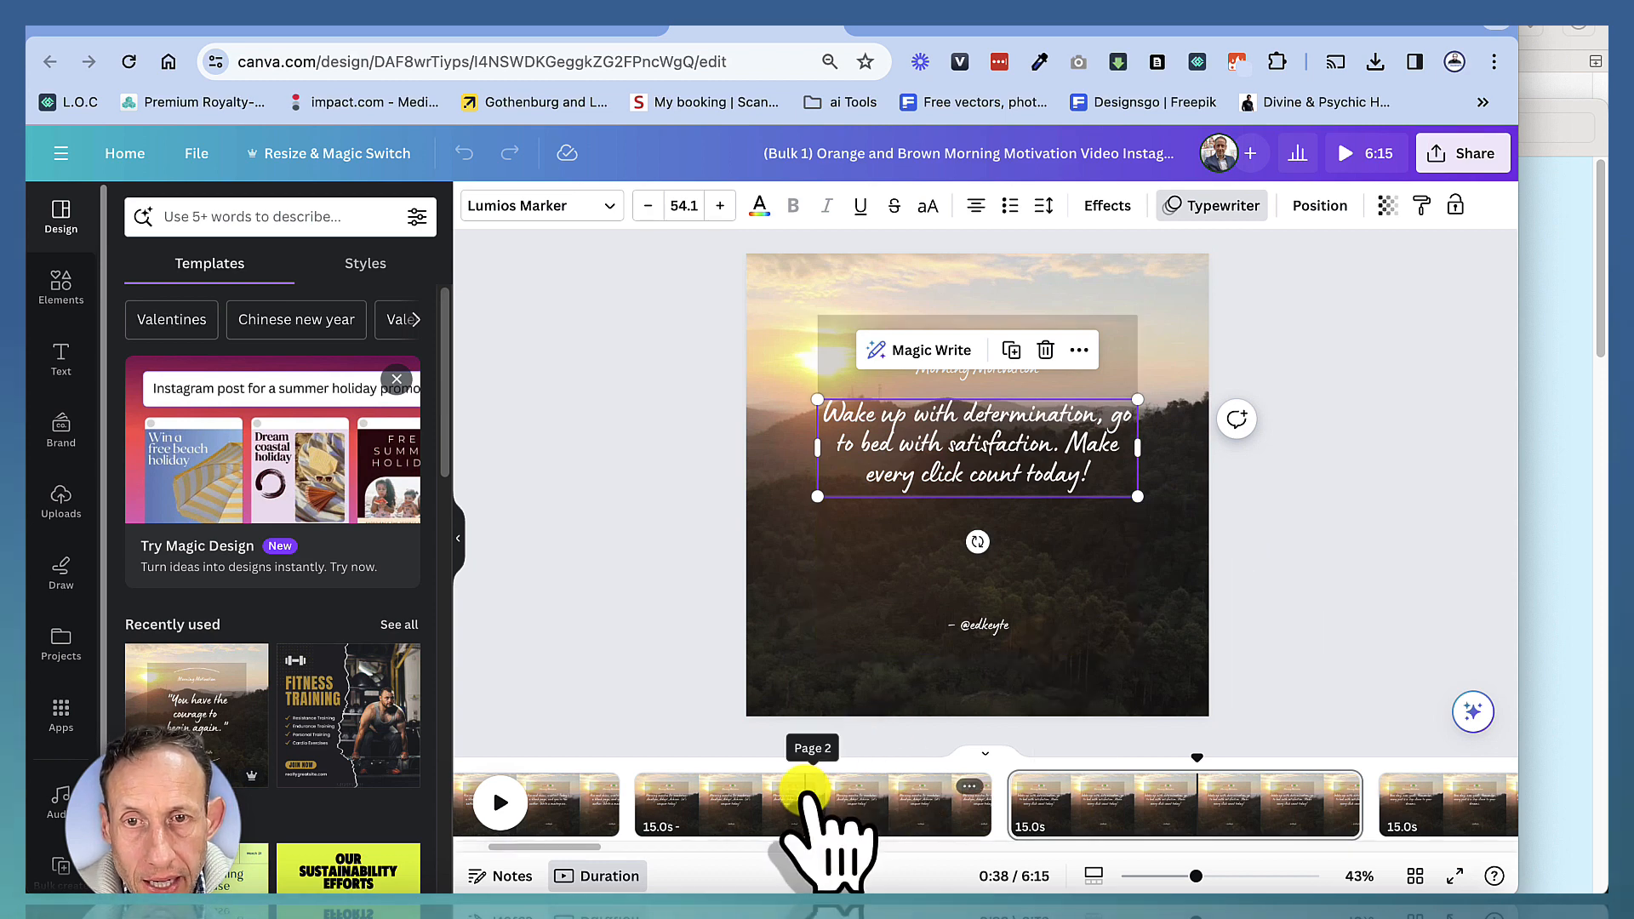
{"action": "scroll", "coordinate": [821, 846], "scroll_direction": "right", "scroll_amount": 2}
{"action": "left_click", "coordinate": [1045, 812]}
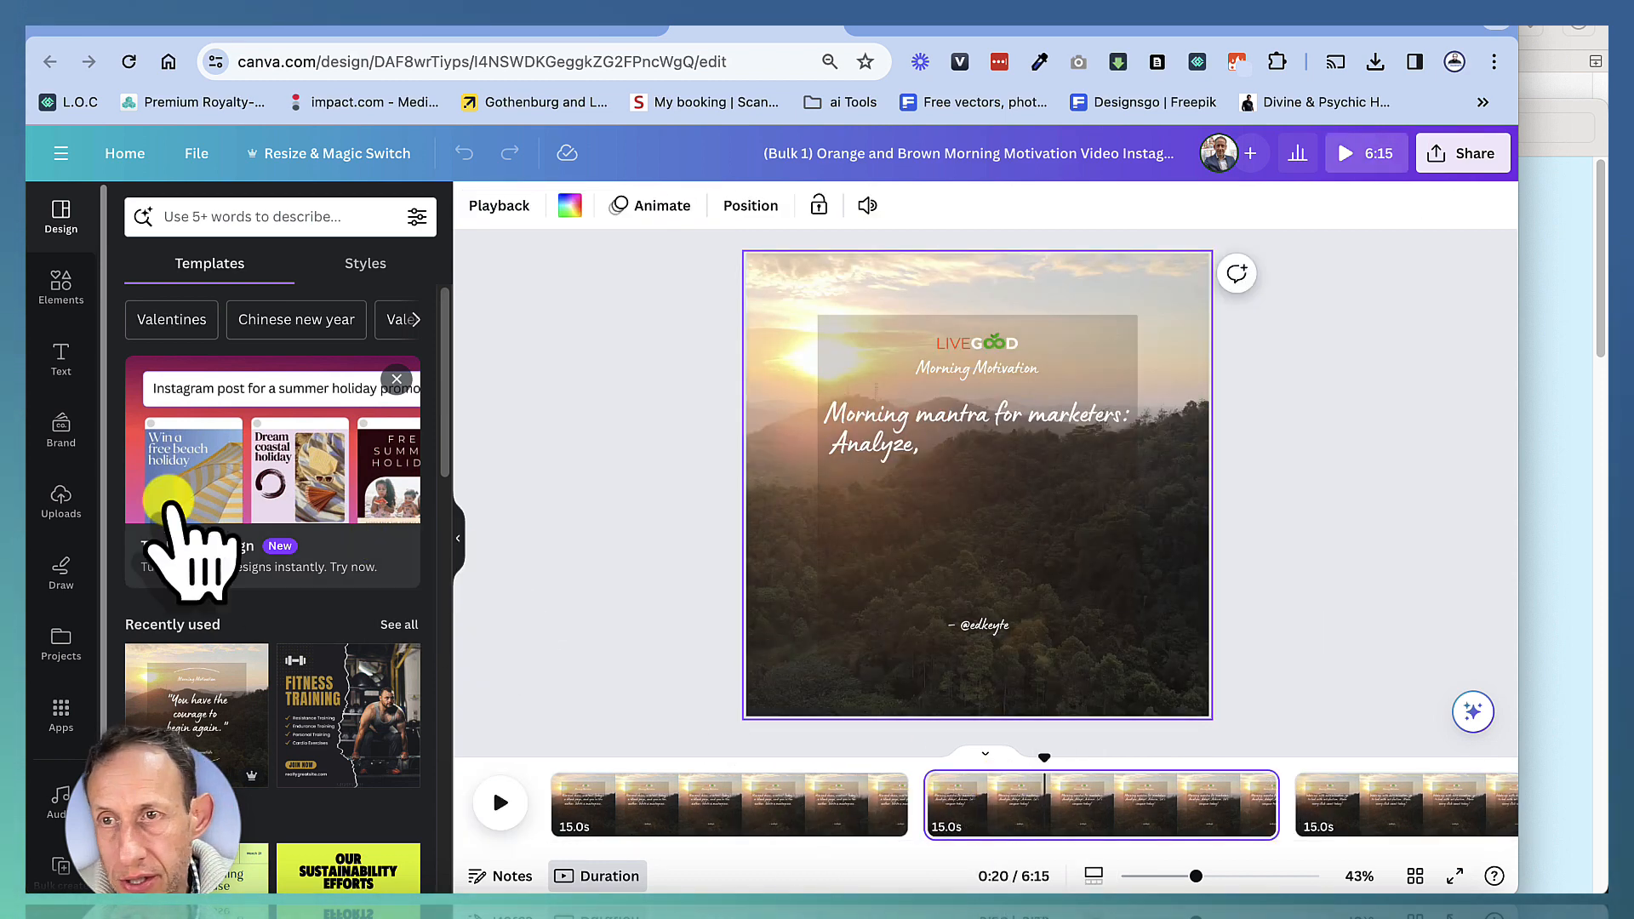
Search element videos for 'morning motivation success' and replace page 2's background with the man-facing-sunset clip
{"action": "left_click", "coordinate": [60, 285]}
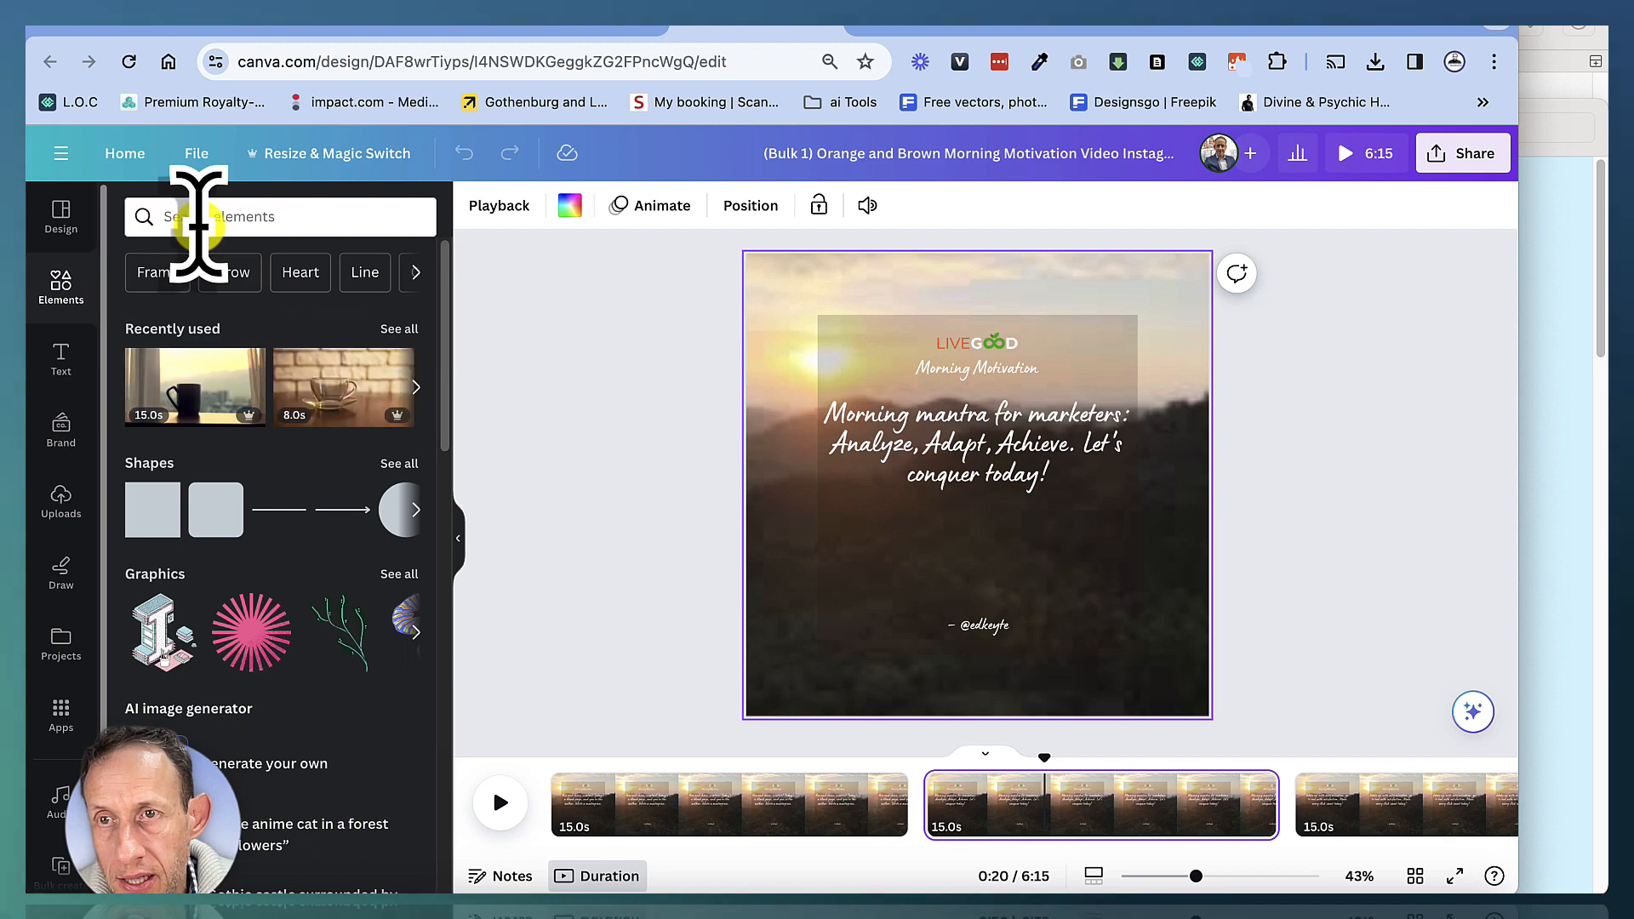
{"action": "left_click", "coordinate": [194, 218]}
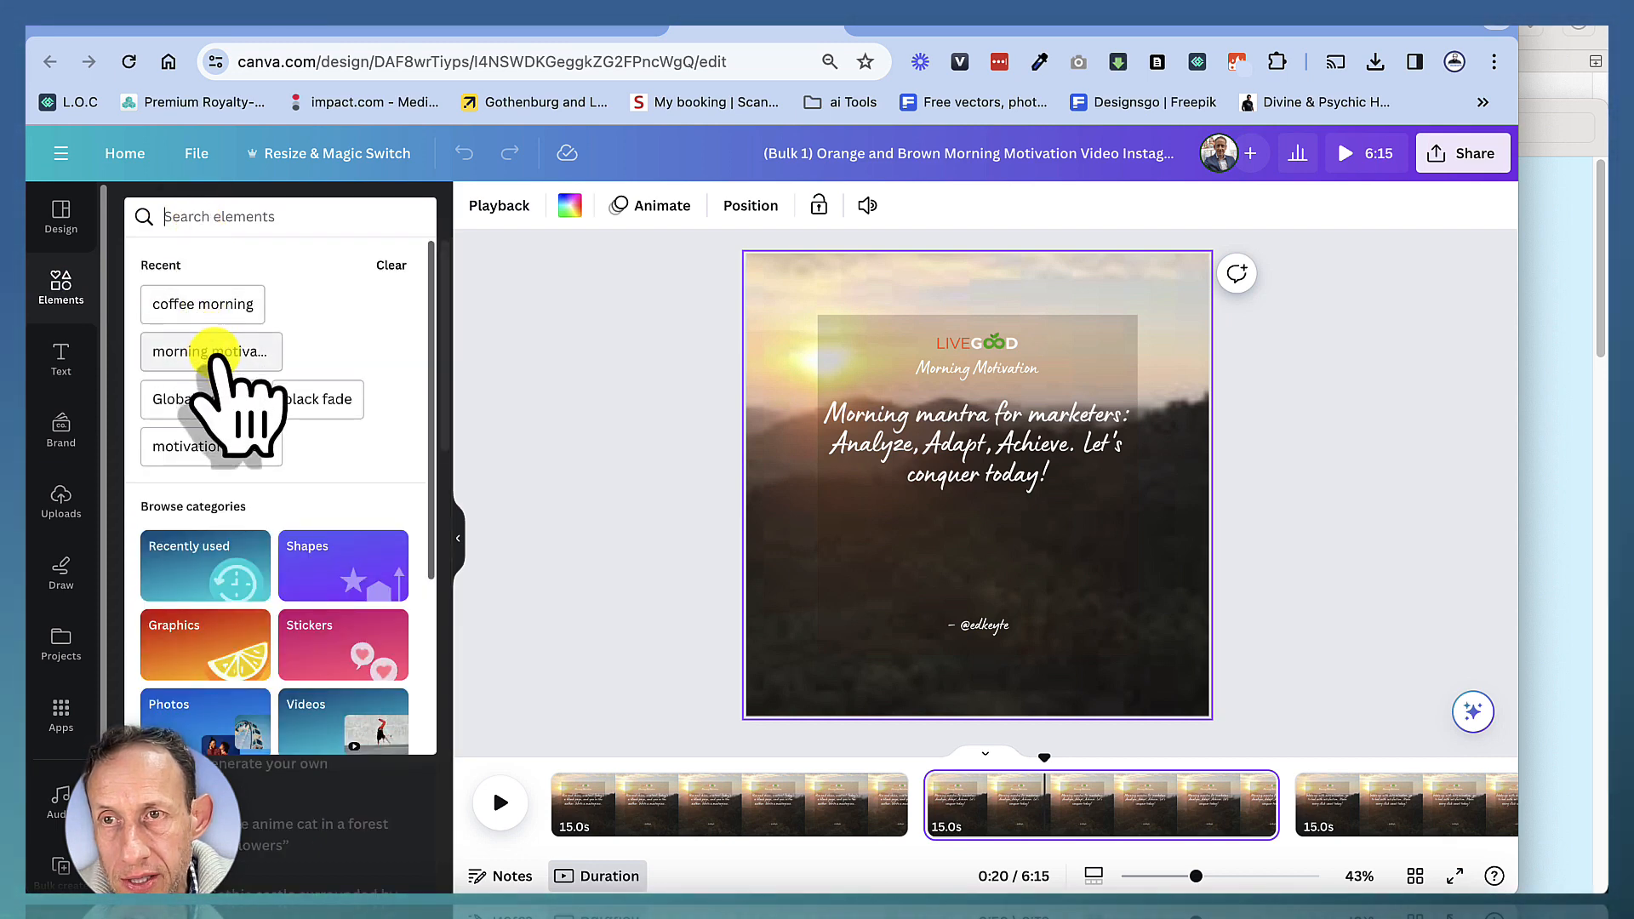
{"action": "left_click", "coordinate": [208, 352]}
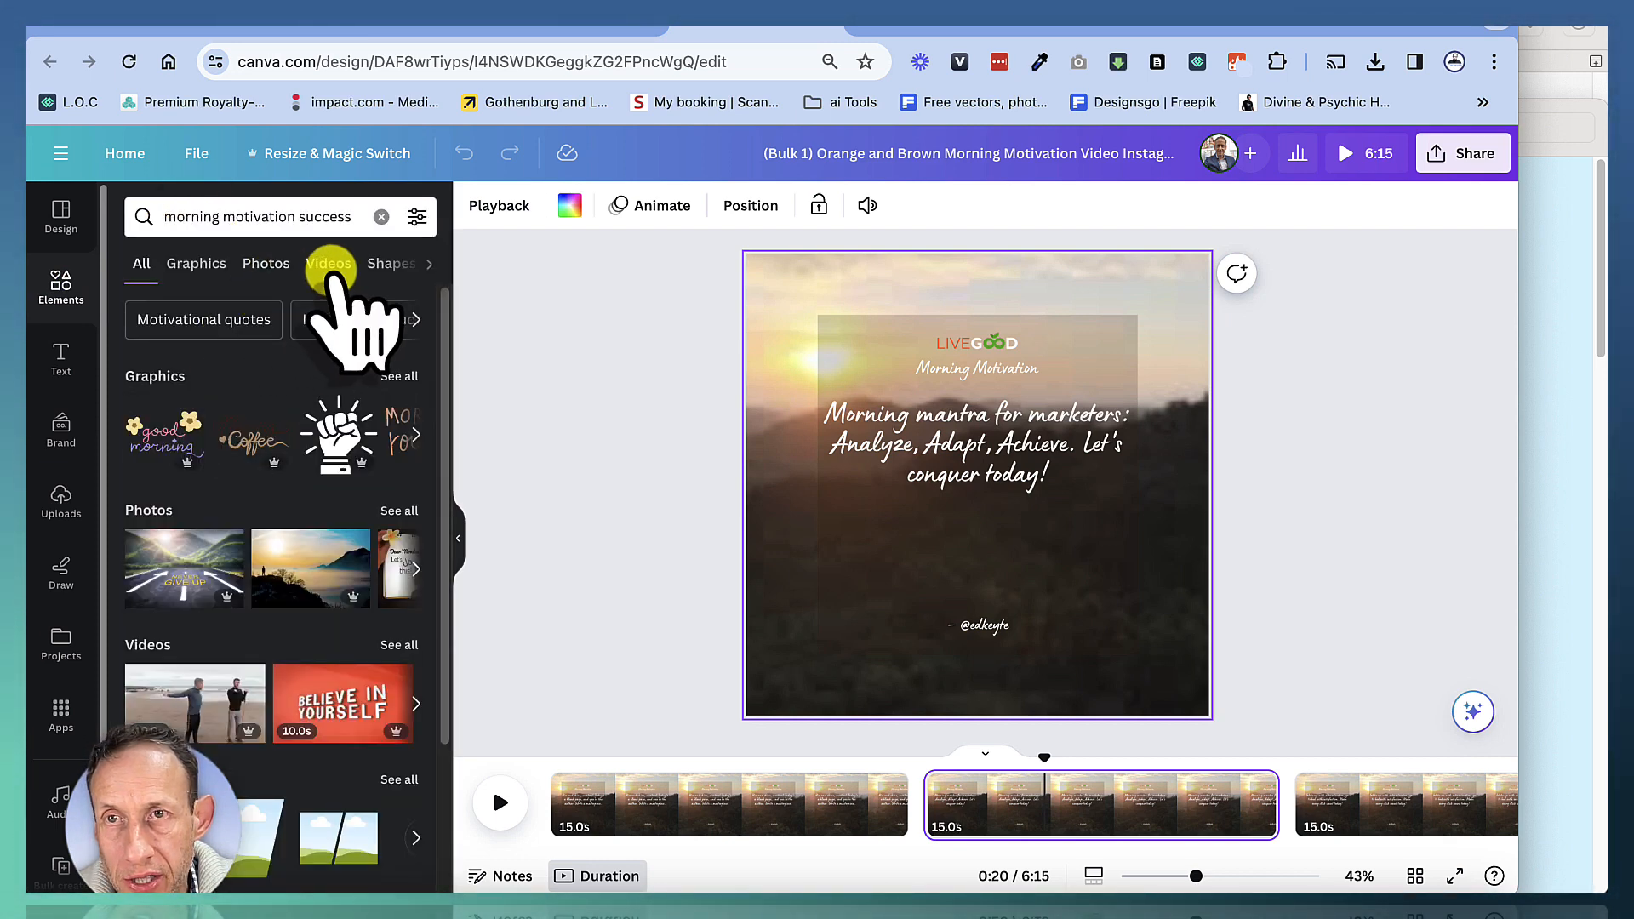
{"action": "left_click", "coordinate": [329, 263]}
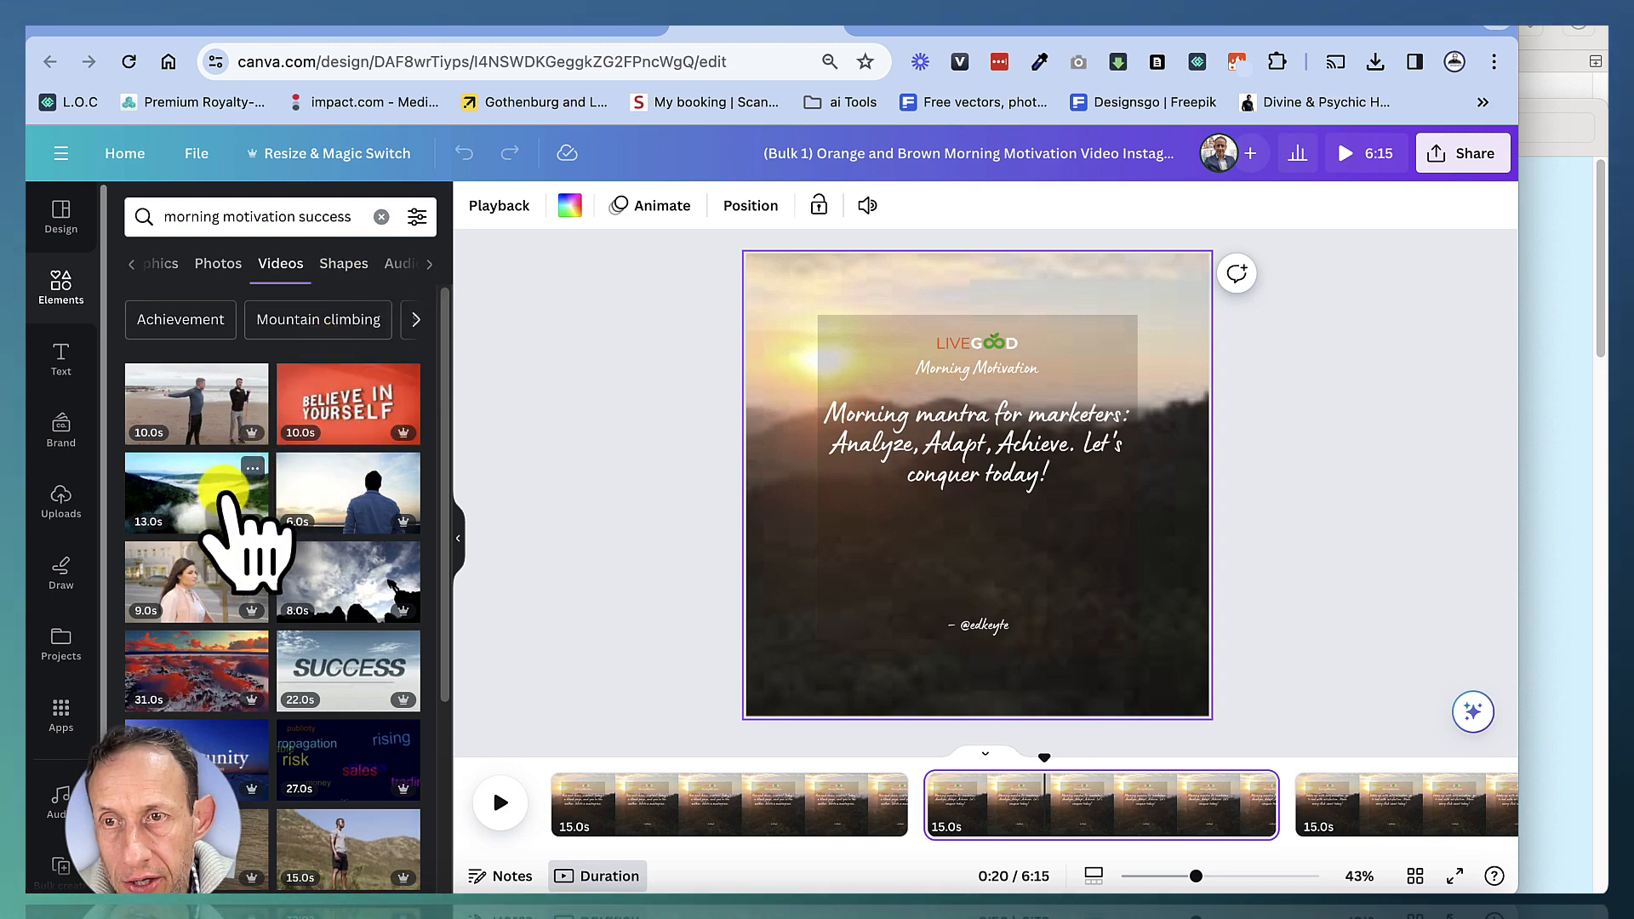
{"action": "scroll", "coordinate": [327, 596], "scroll_direction": "down", "scroll_amount": 5}
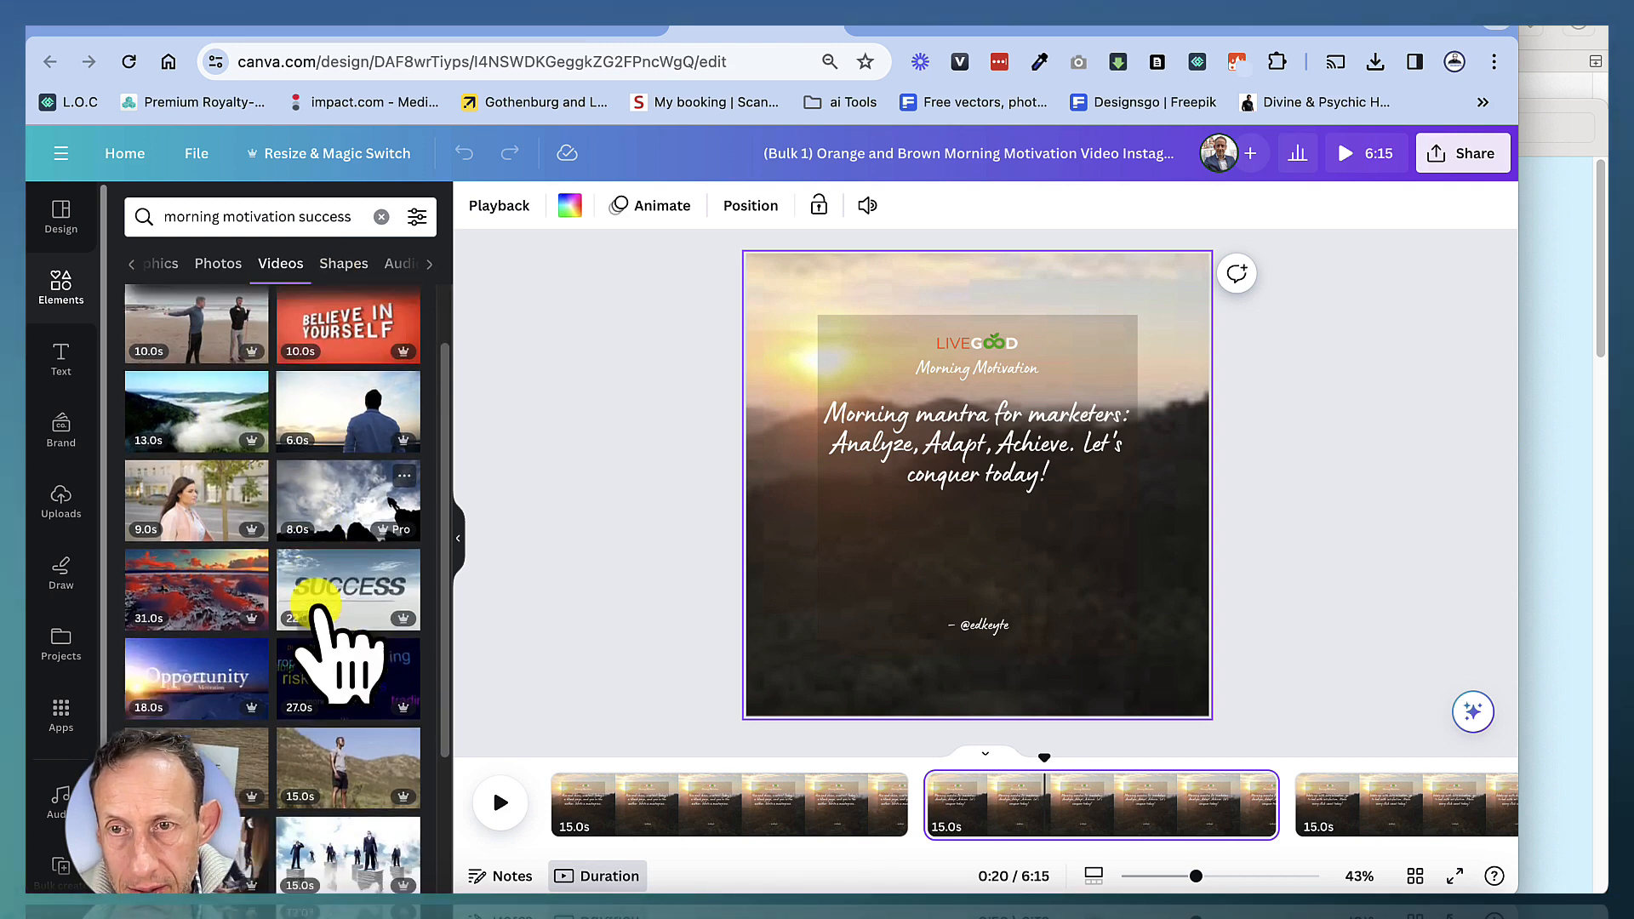
{"action": "scroll", "coordinate": [316, 610], "scroll_direction": "down", "scroll_amount": 3}
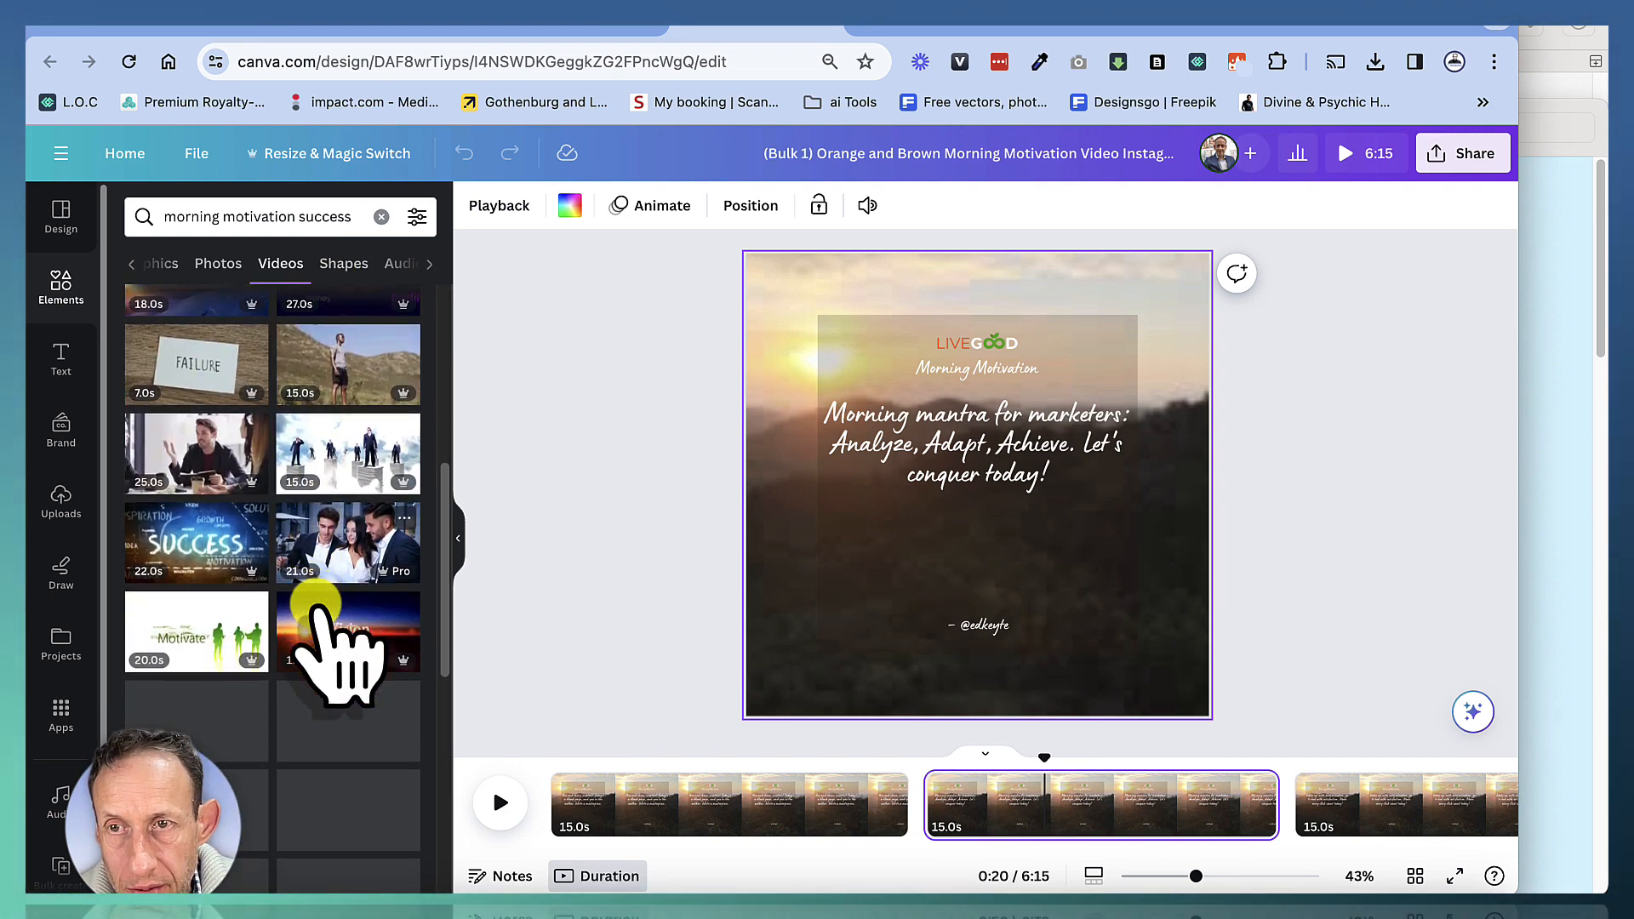
{"action": "scroll", "coordinate": [339, 630], "scroll_direction": "down", "scroll_amount": 1}
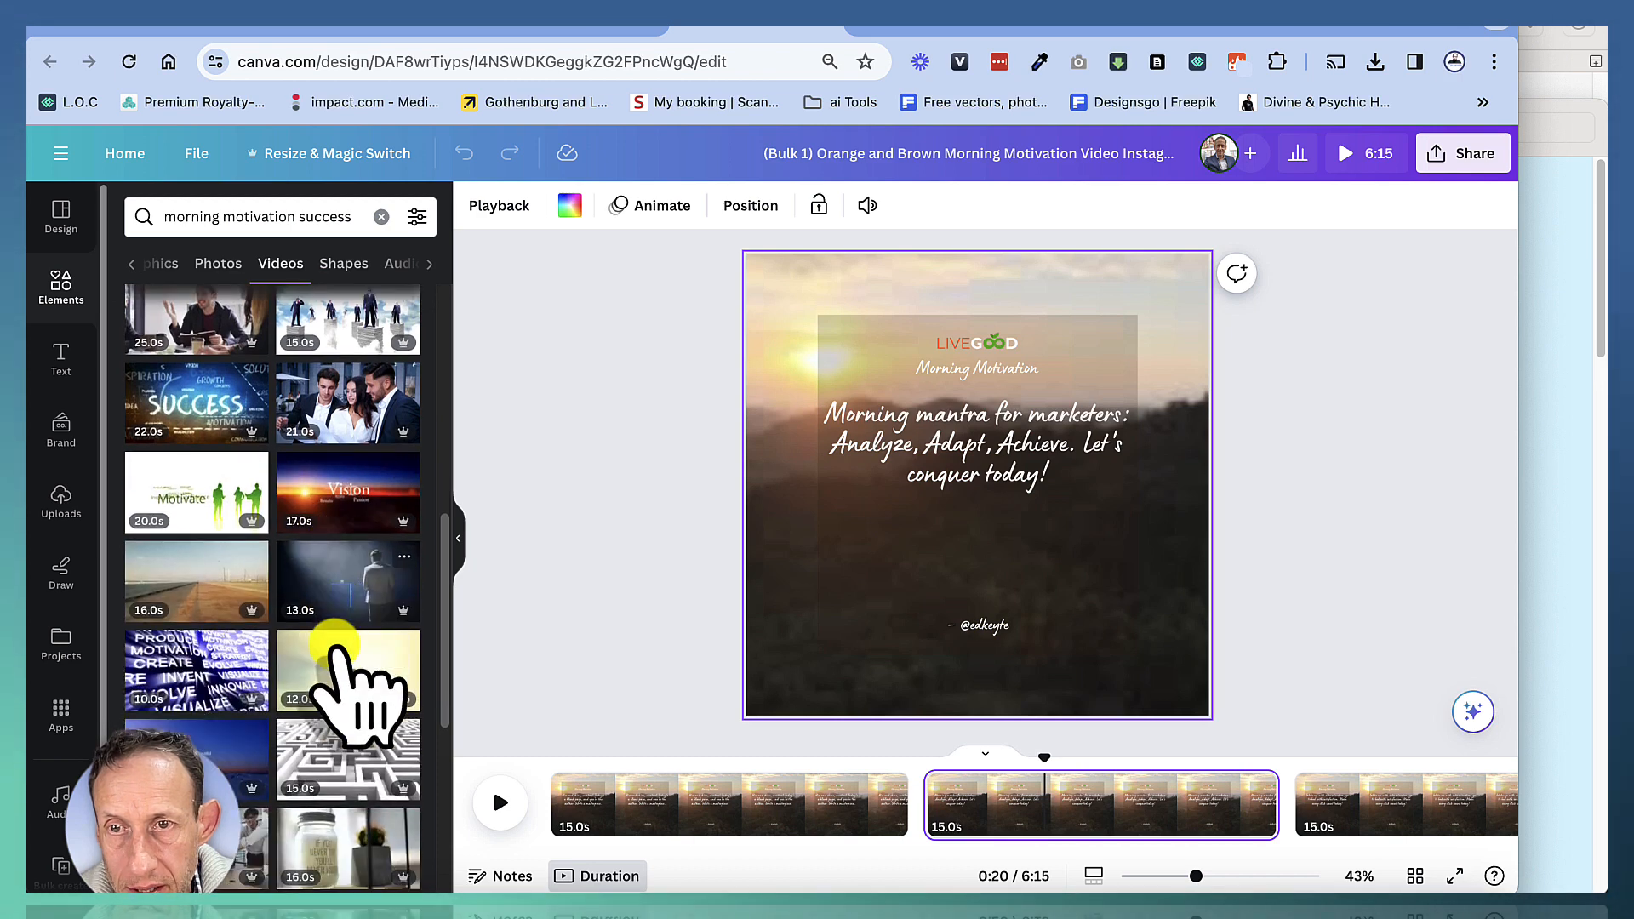
{"action": "scroll", "coordinate": [333, 606], "scroll_direction": "up", "scroll_amount": 10}
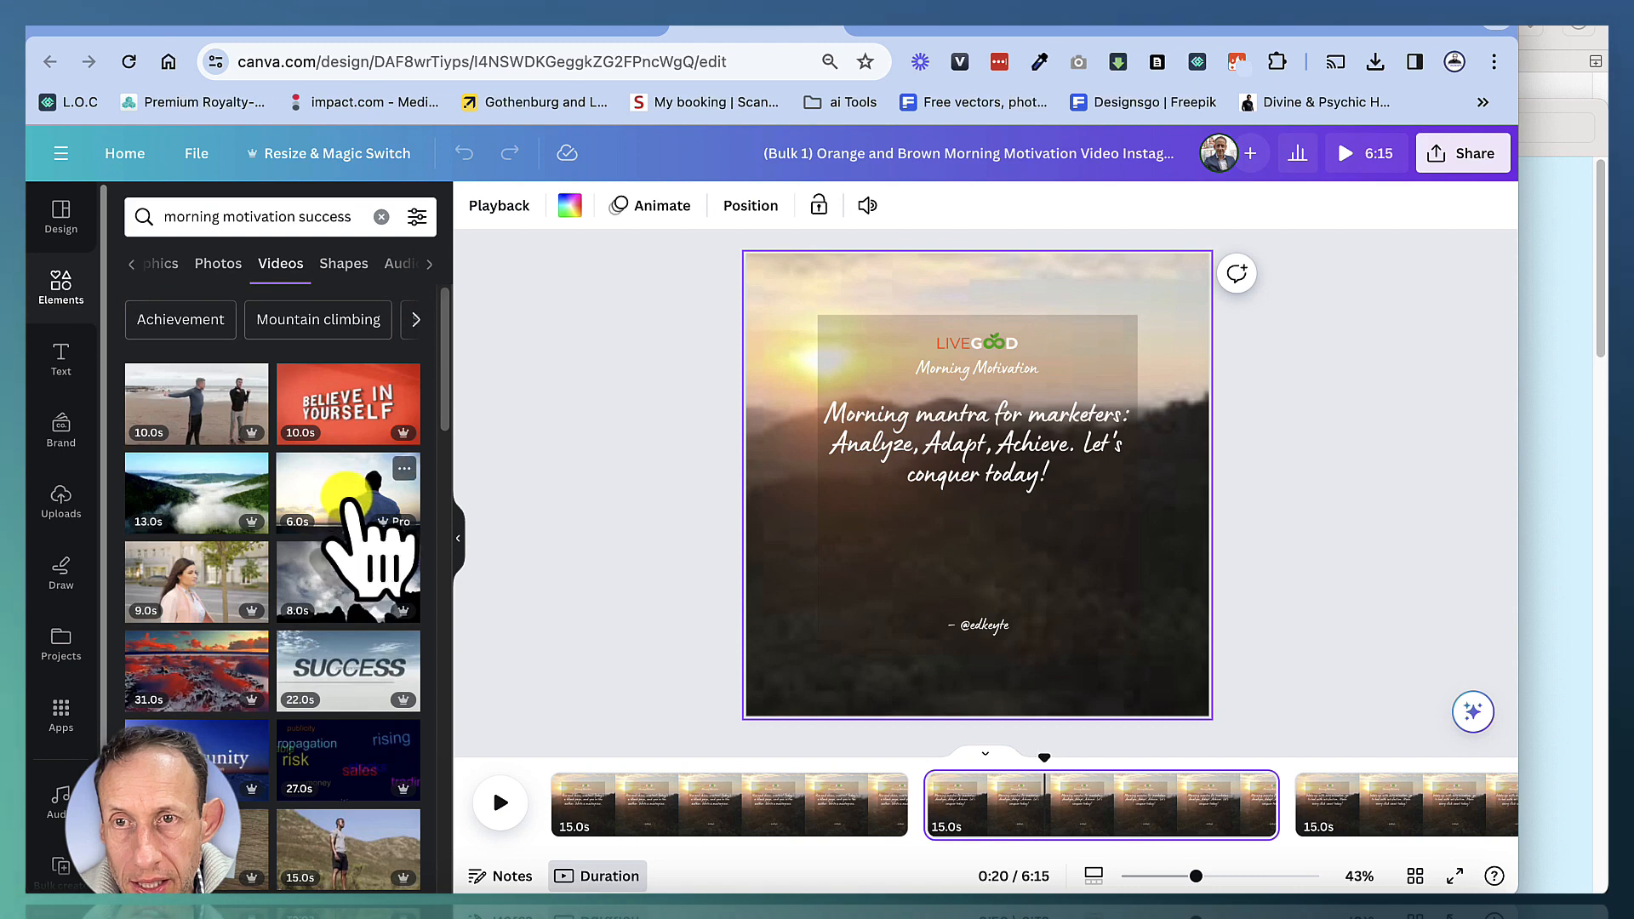
{"action": "left_click_drag", "start_coordinate": [364, 548], "coordinate": [796, 525]}
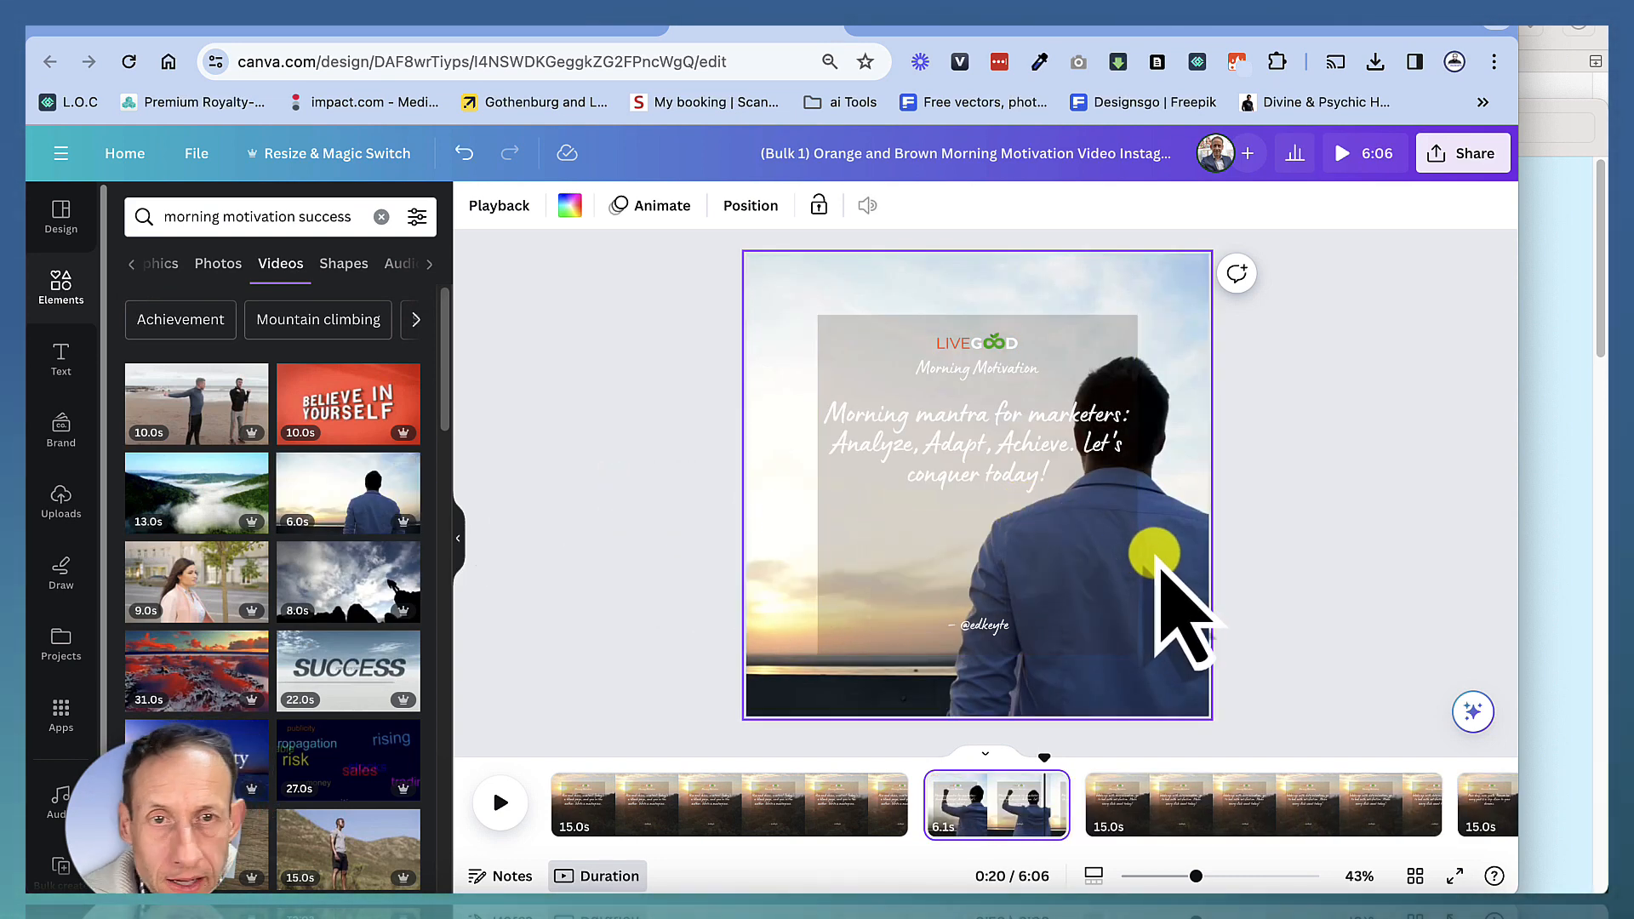
Darken page 2's new background video by lowering its brightness in the video adjustments
{"action": "left_click", "coordinate": [1156, 557]}
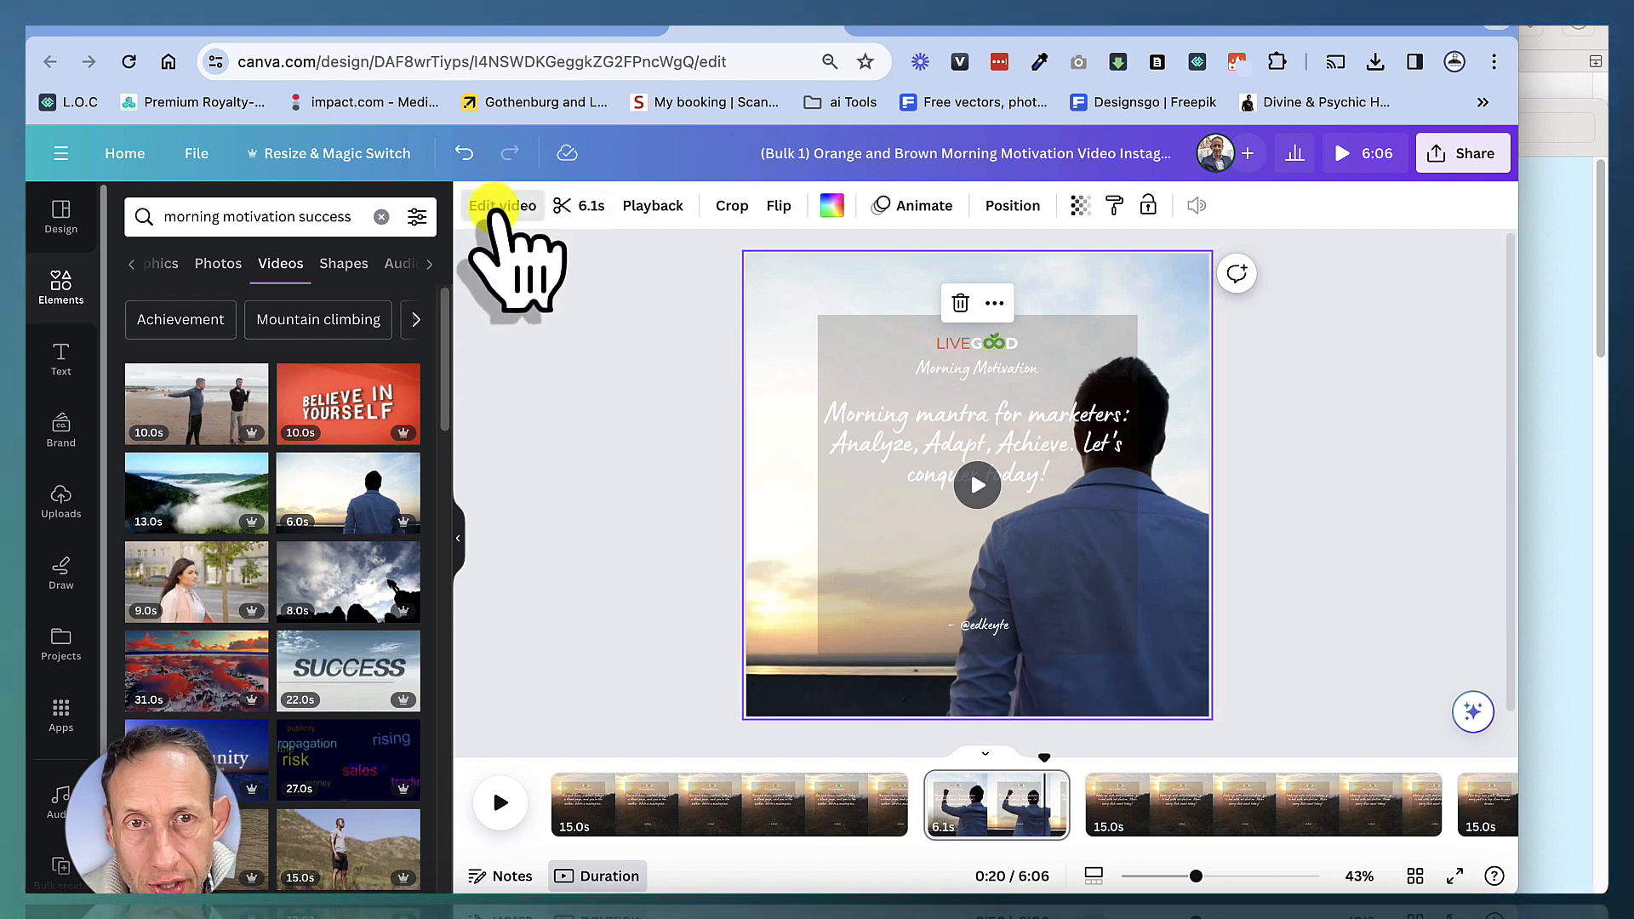
{"action": "left_click", "coordinate": [500, 206]}
{"action": "left_click", "coordinate": [345, 218]}
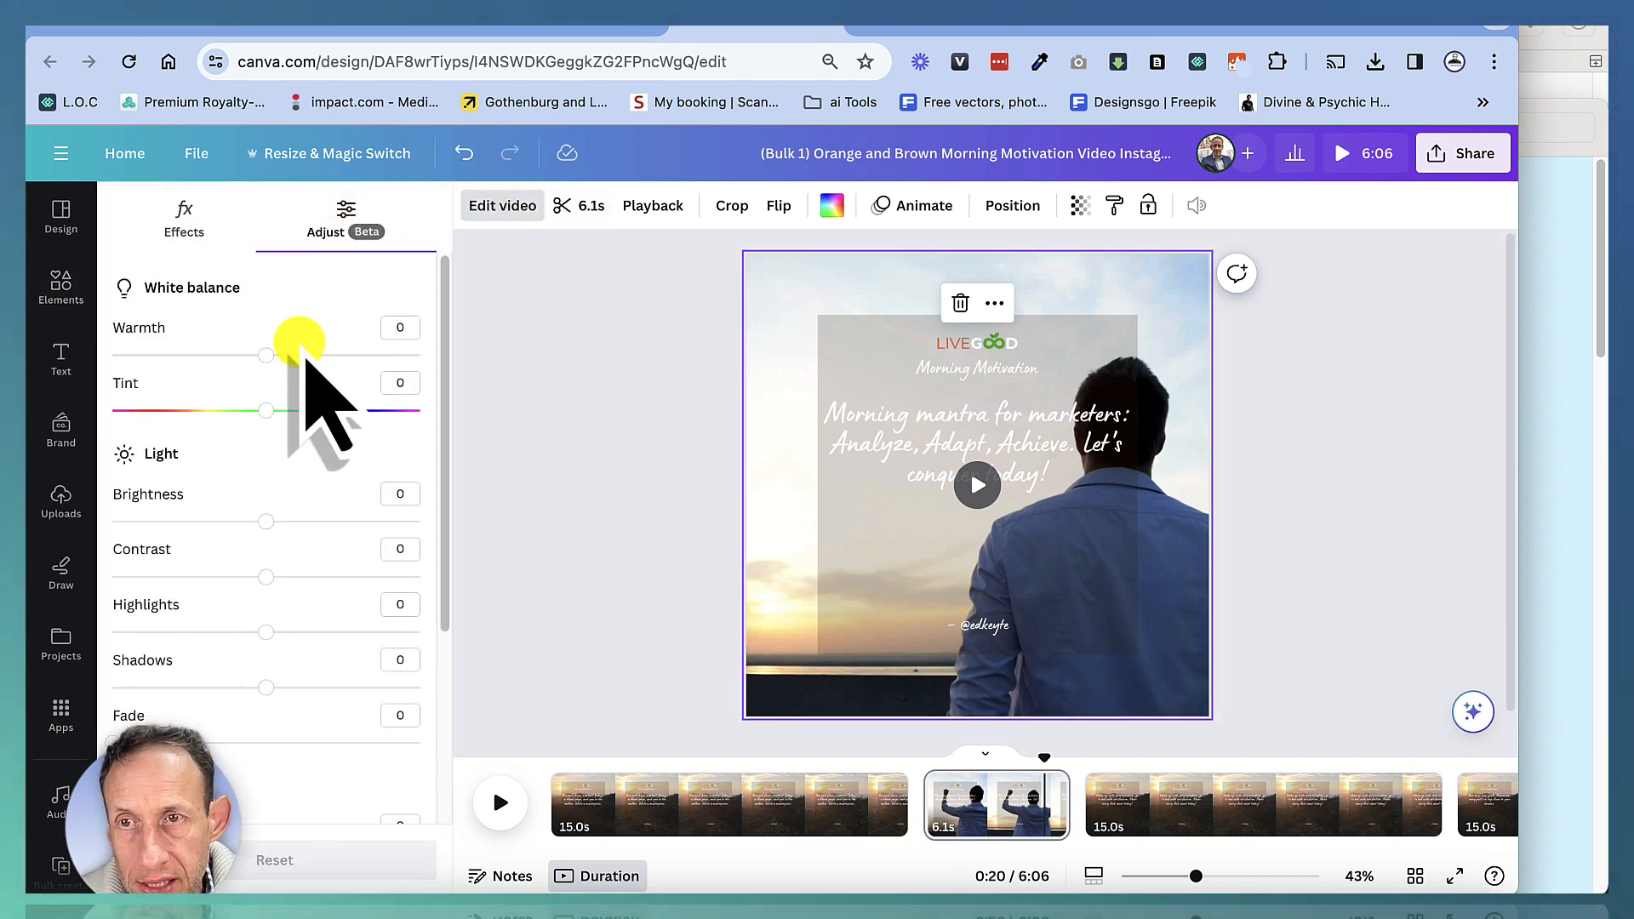
{"action": "left_click_drag", "start_coordinate": [266, 520], "coordinate": [157, 521]}
{"action": "key", "text": "Escape"}
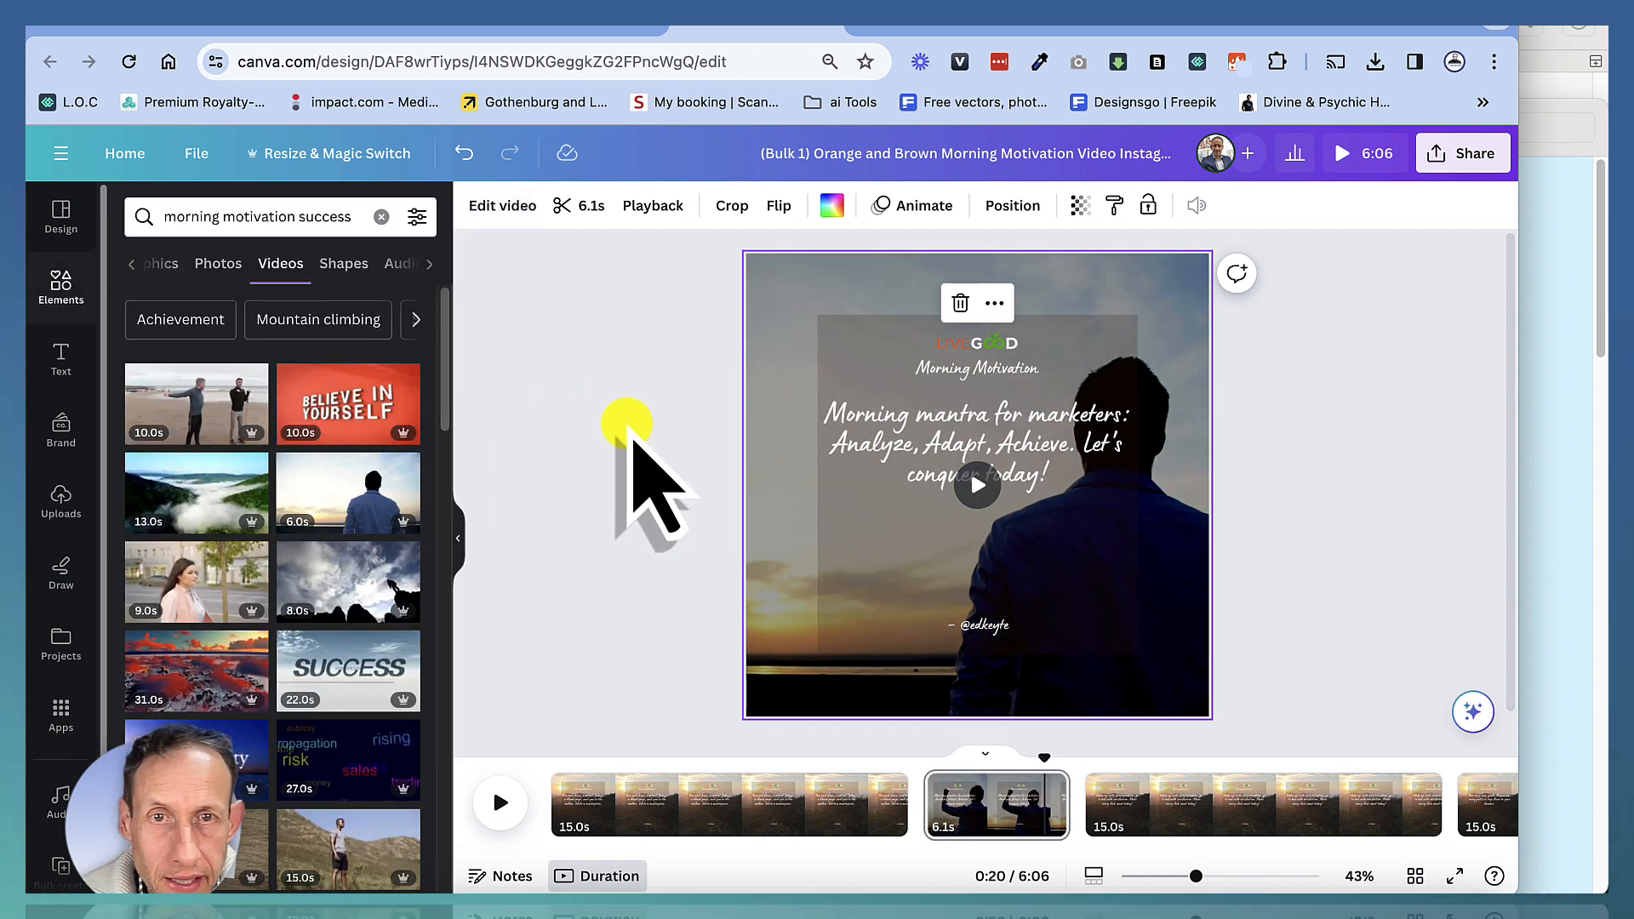
Replace page 3's background with the clip of business colleagues reading papers
{"action": "left_click", "coordinate": [632, 430]}
{"action": "left_click", "coordinate": [1068, 796]}
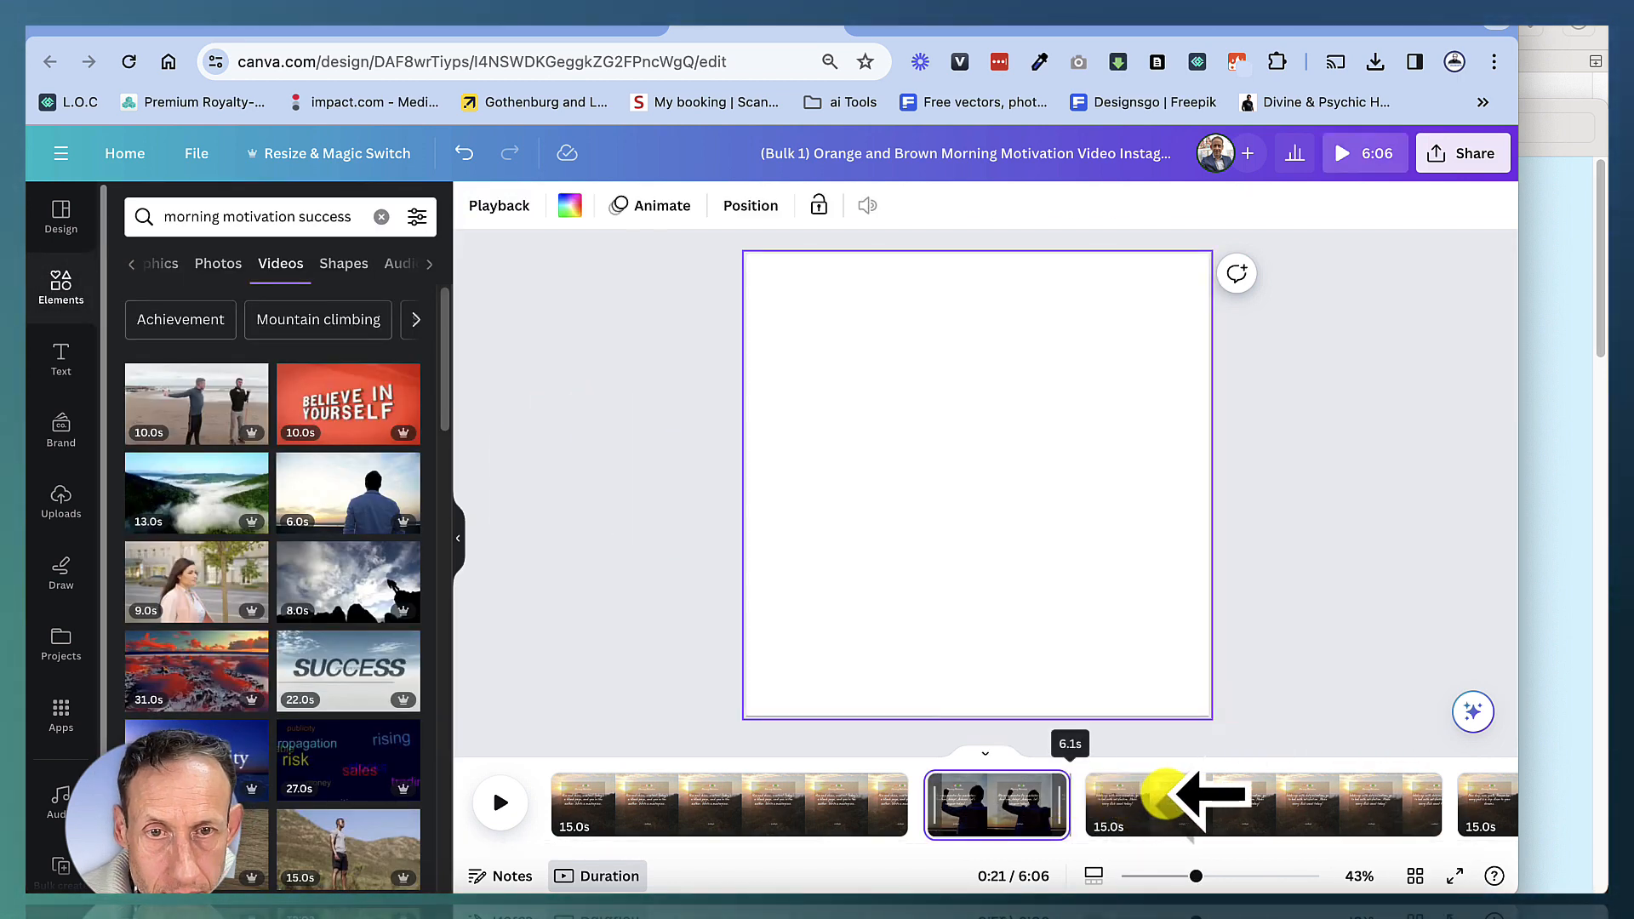
{"action": "left_click", "coordinate": [1232, 808]}
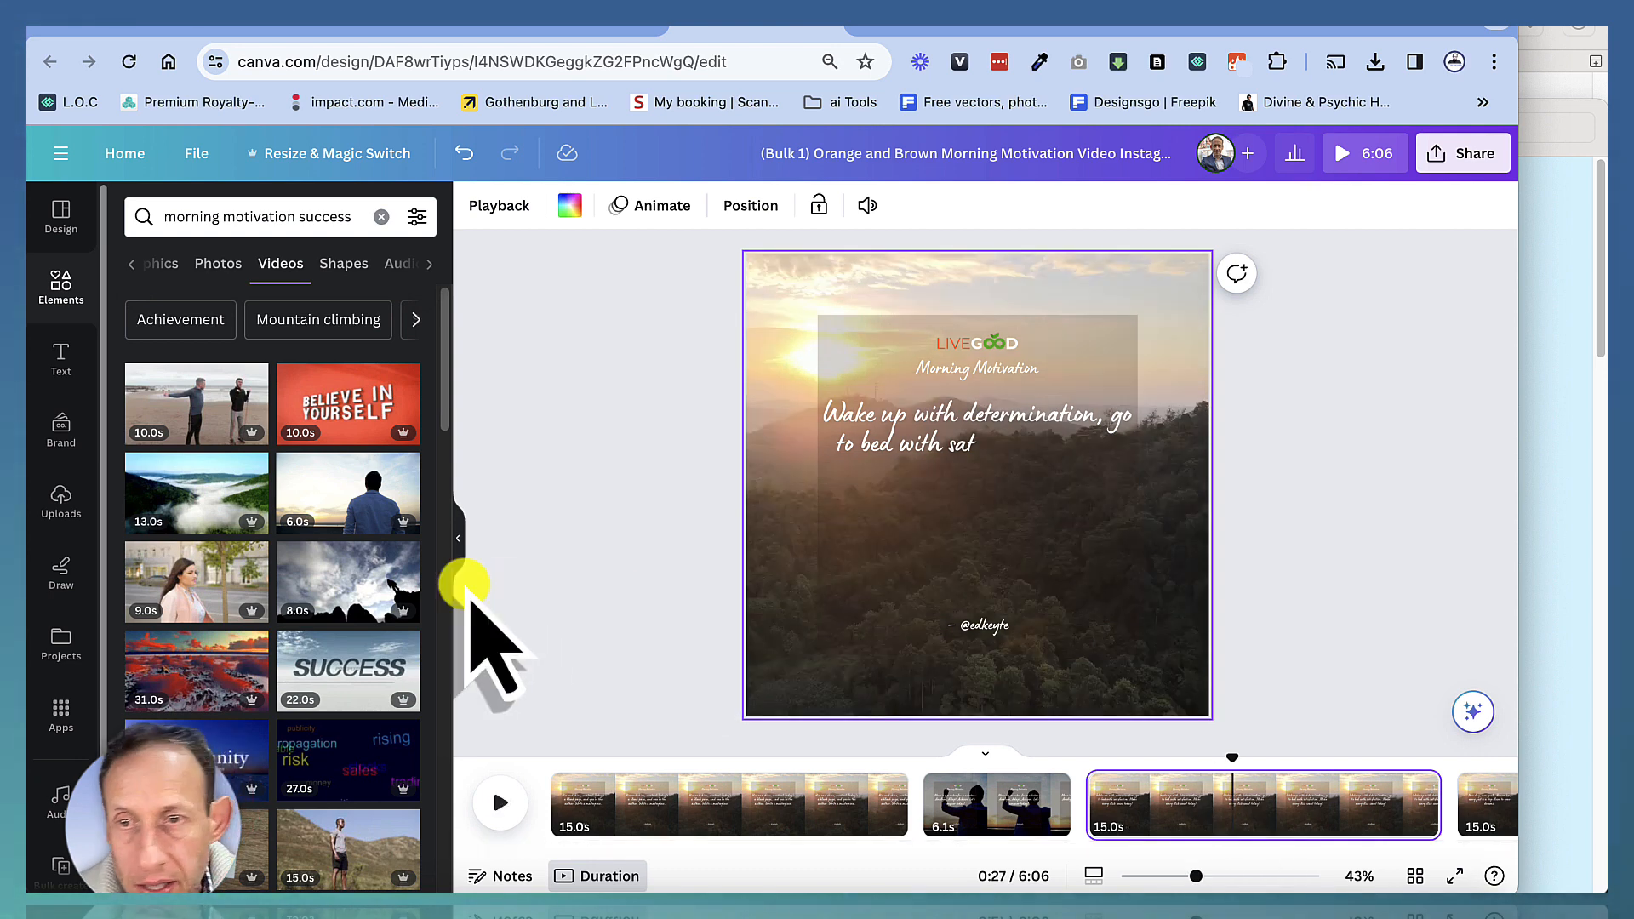
{"action": "scroll", "coordinate": [349, 660], "scroll_direction": "down", "scroll_amount": 5}
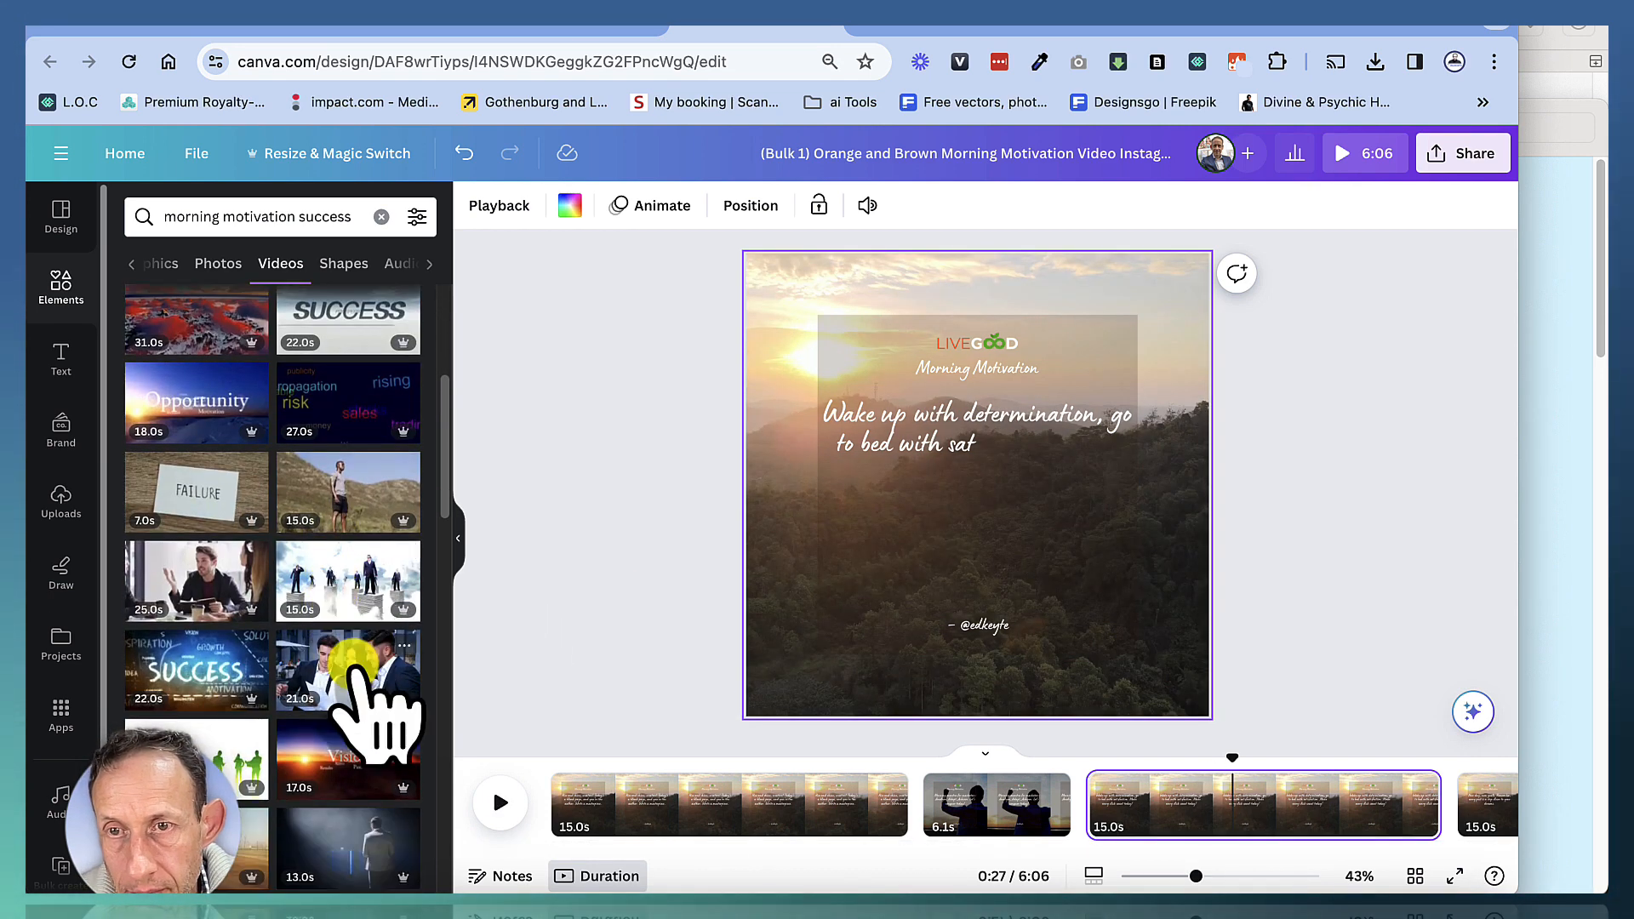
{"action": "left_click_drag", "start_coordinate": [353, 668], "coordinate": [817, 600]}
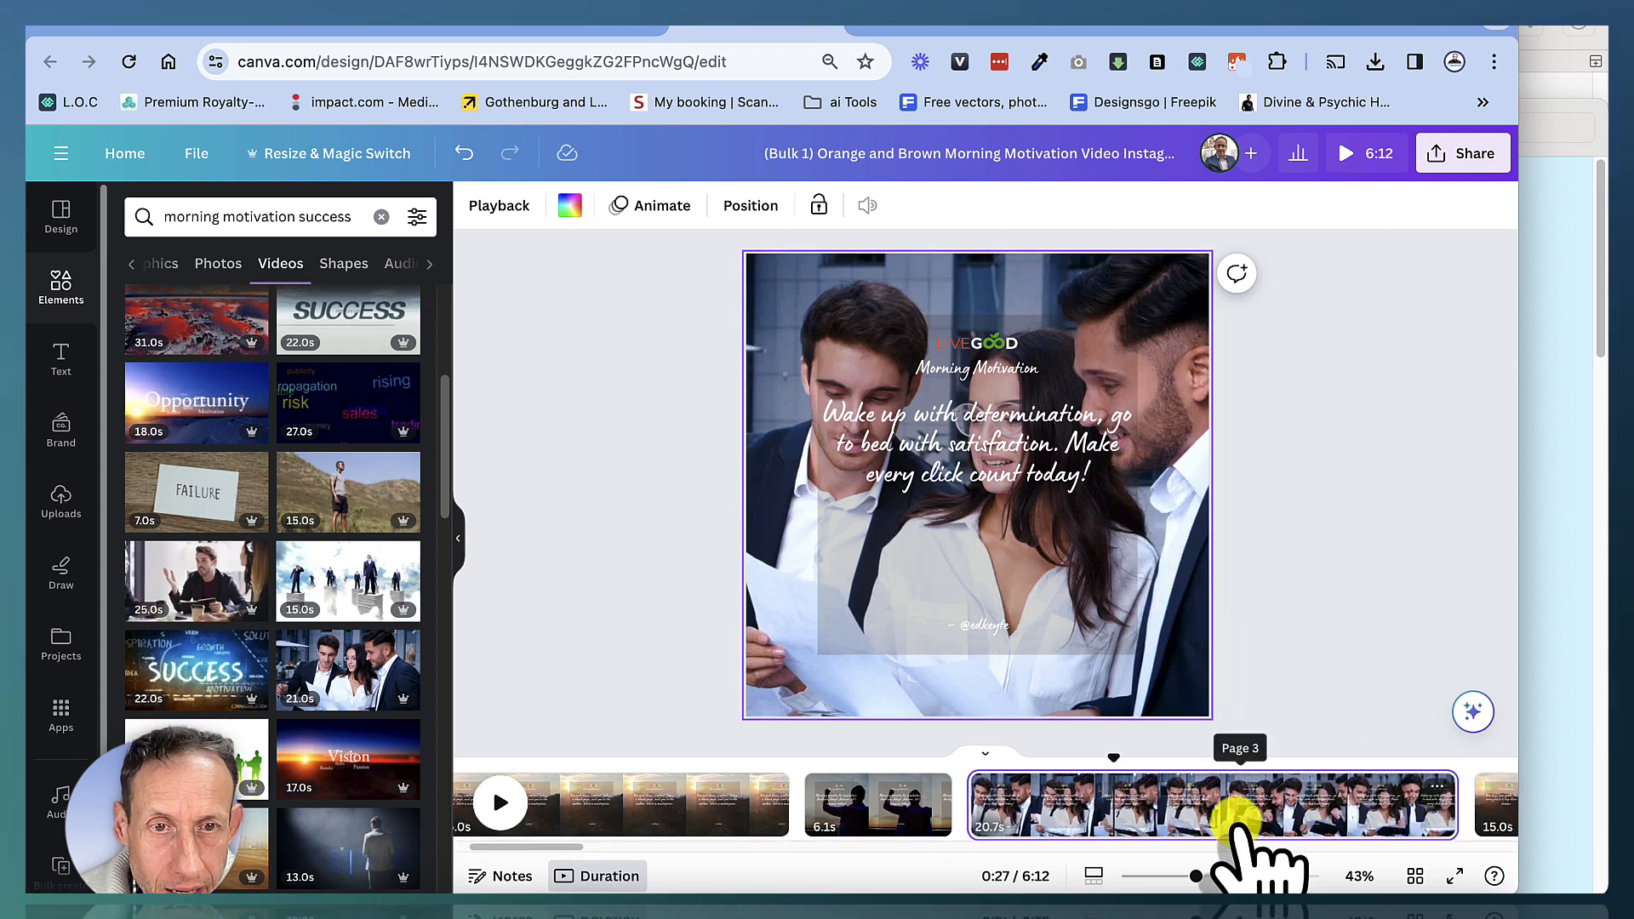
Replace the backgrounds of pages 4 and 5 with a spotlit standing man clip and a sunset-over-sea clip
{"action": "left_click", "coordinate": [886, 821]}
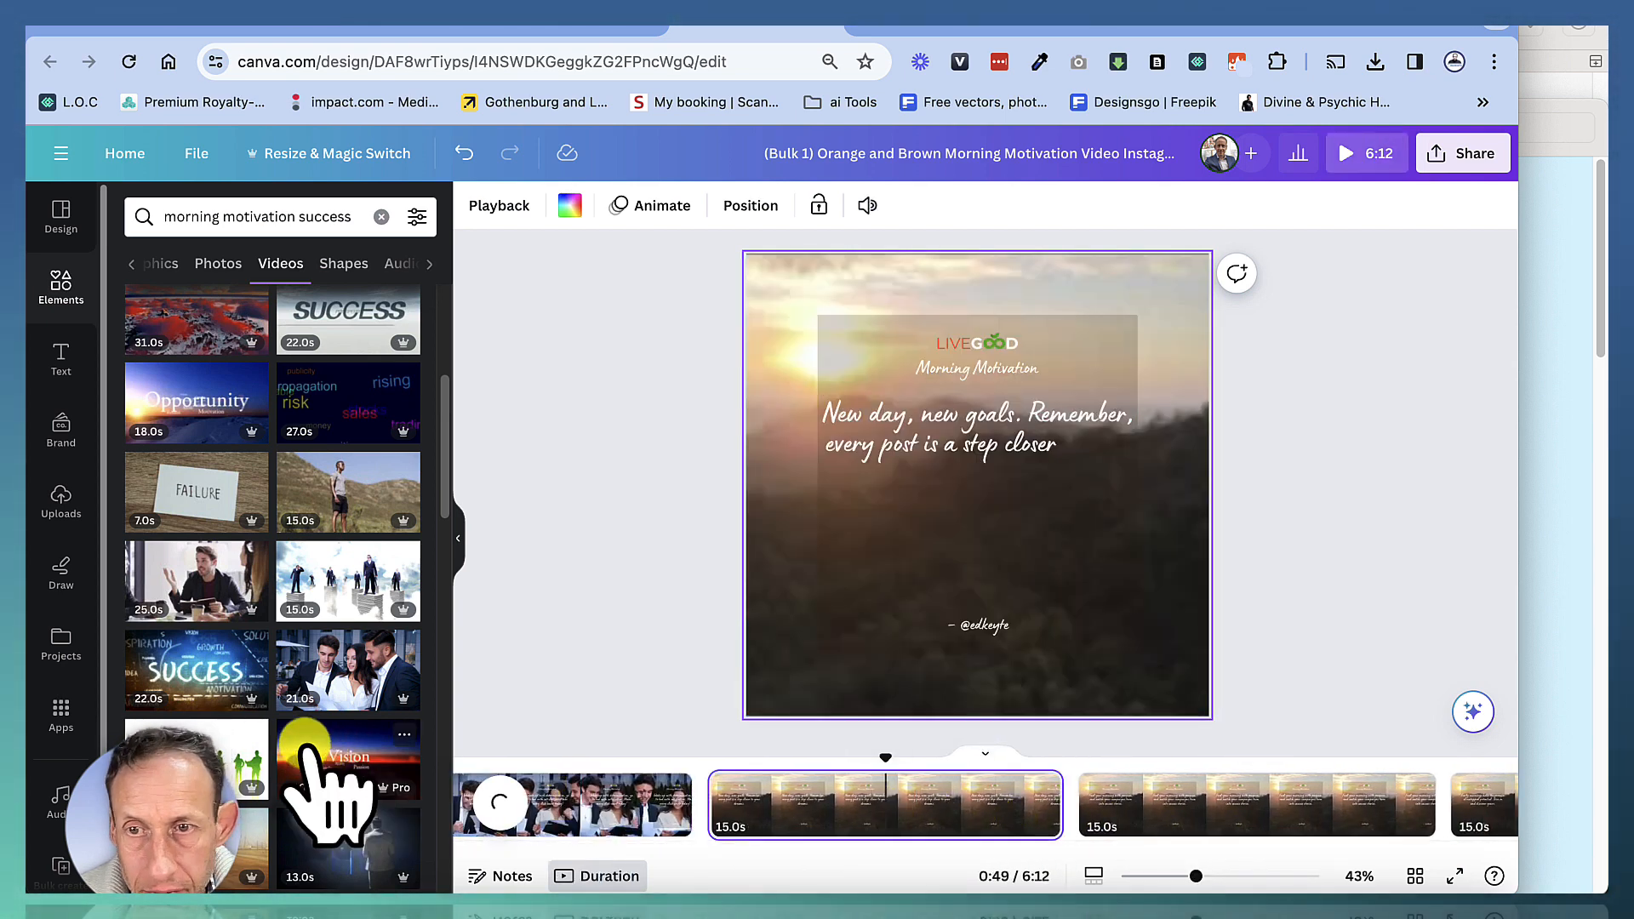
{"action": "left_click_drag", "start_coordinate": [321, 858], "coordinate": [733, 575]}
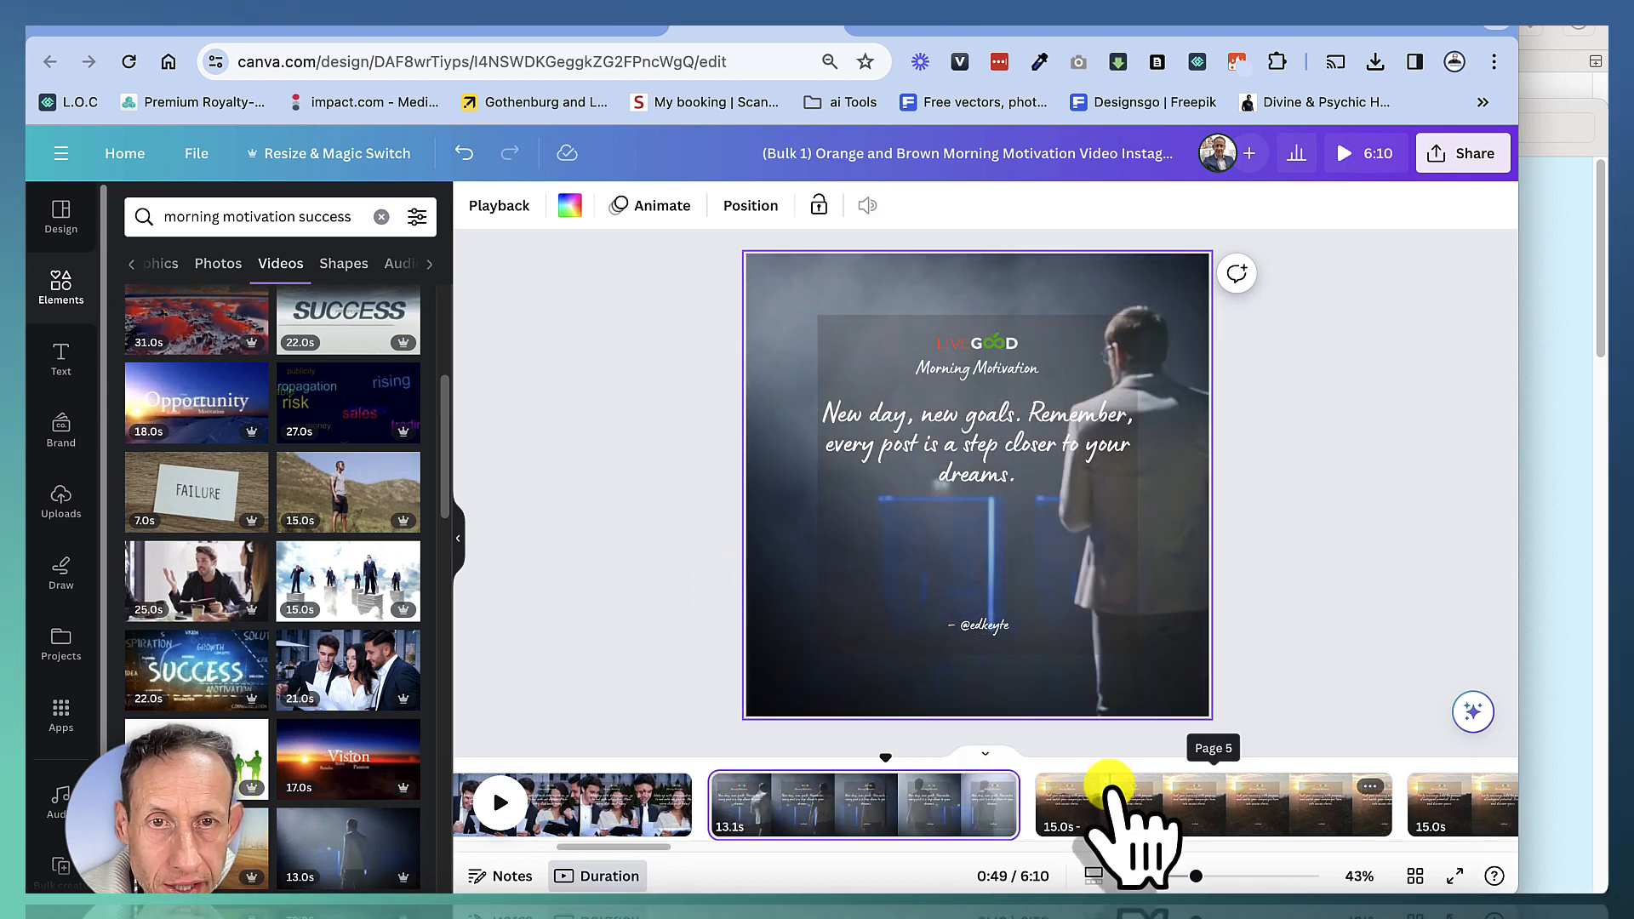
{"action": "left_click", "coordinate": [1110, 787]}
{"action": "left_click", "coordinate": [801, 696]}
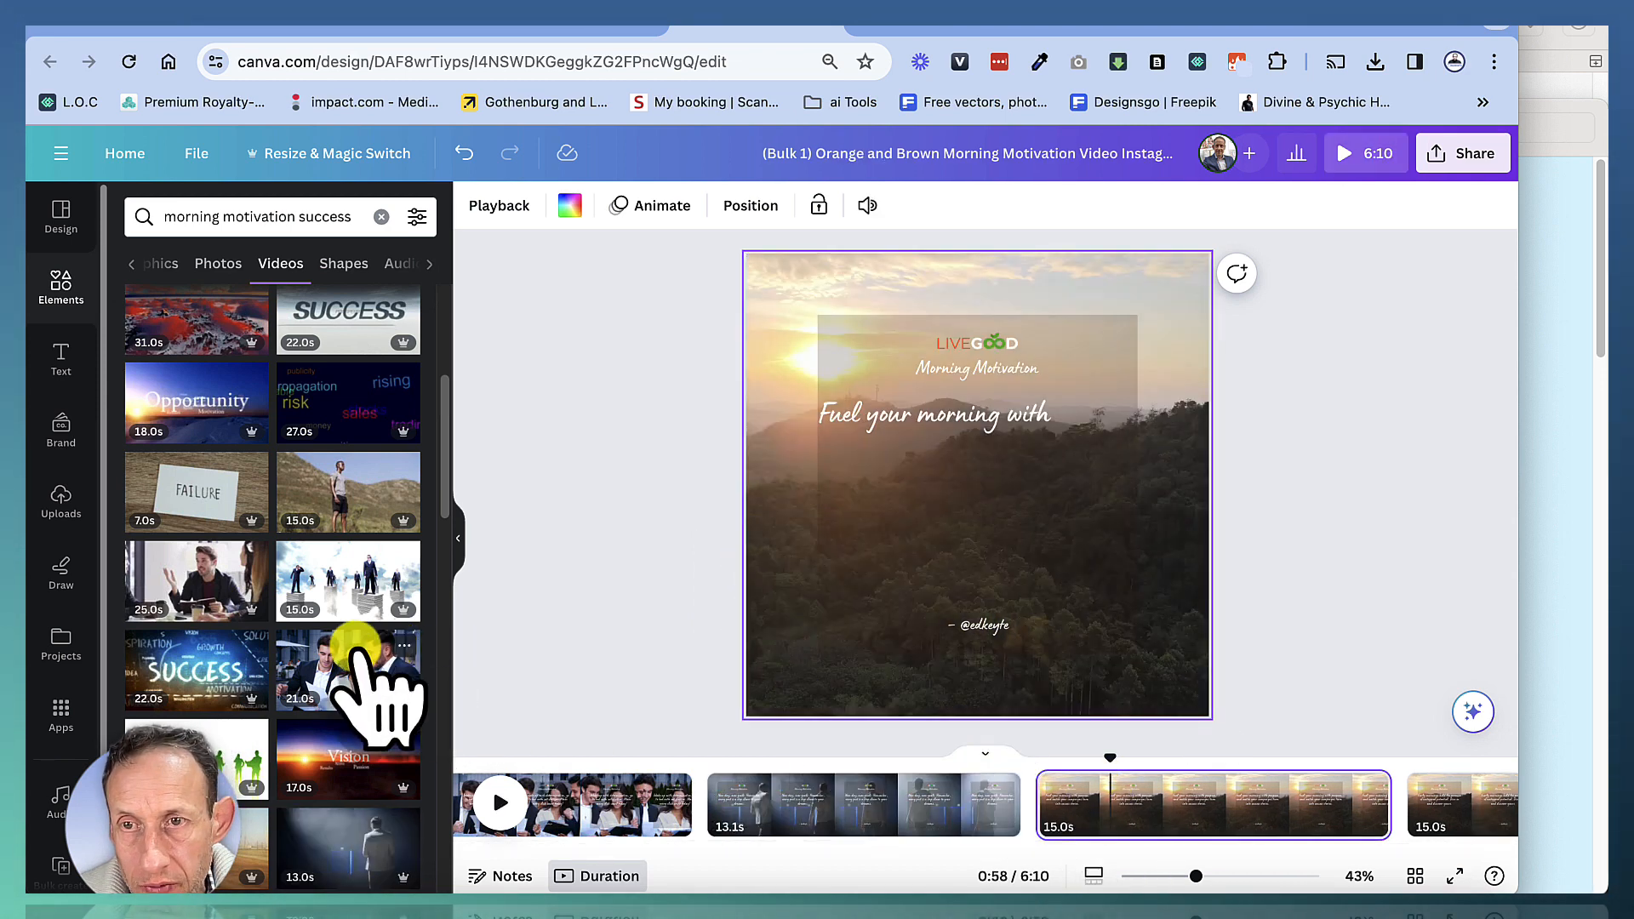
{"action": "scroll", "coordinate": [355, 648], "scroll_direction": "down", "scroll_amount": 6}
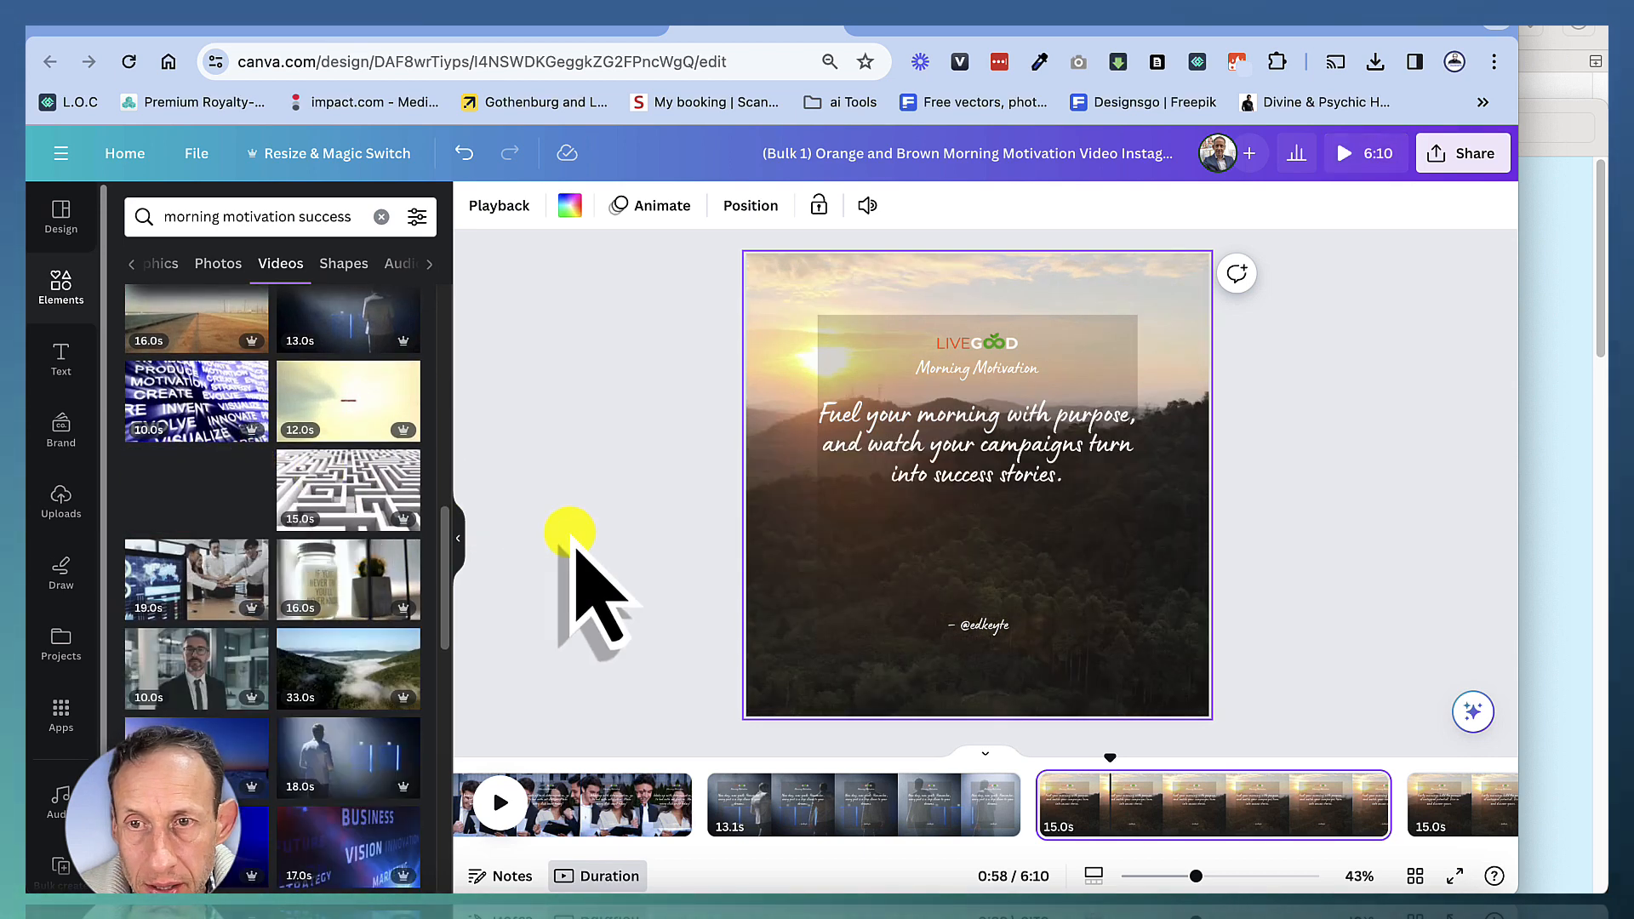
{"action": "left_click_drag", "start_coordinate": [568, 532], "coordinate": [763, 577]}
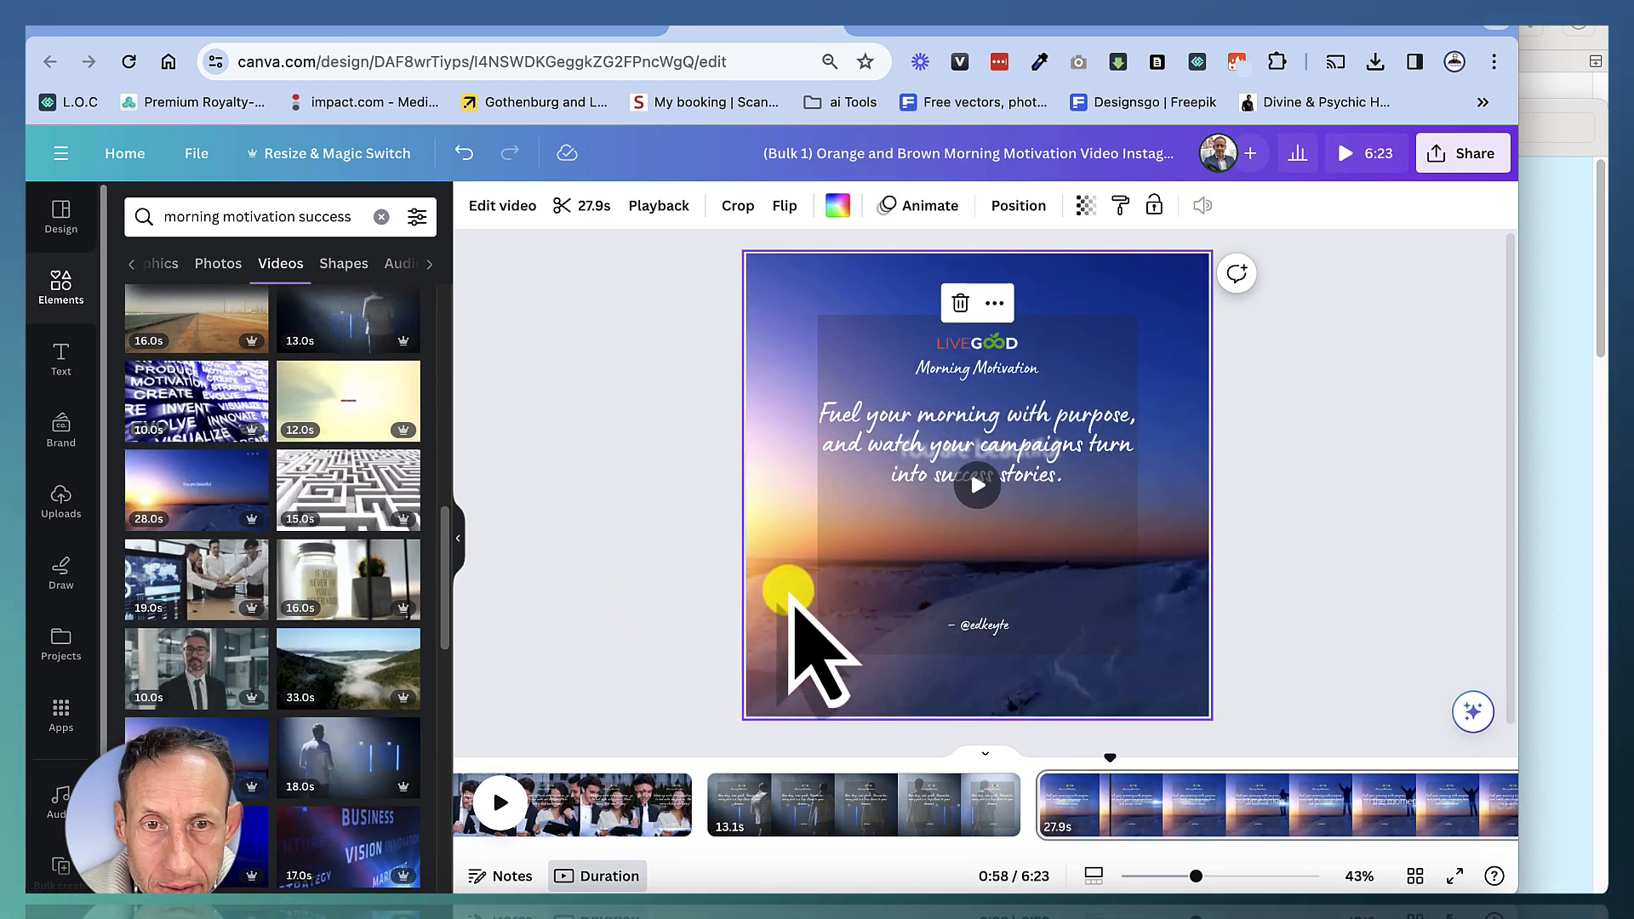
Replace page 6's background with the clip of a hiker walking above the clouds
{"action": "left_click", "coordinate": [1239, 857]}
{"action": "scroll", "coordinate": [272, 595], "scroll_direction": "down", "scroll_amount": 5}
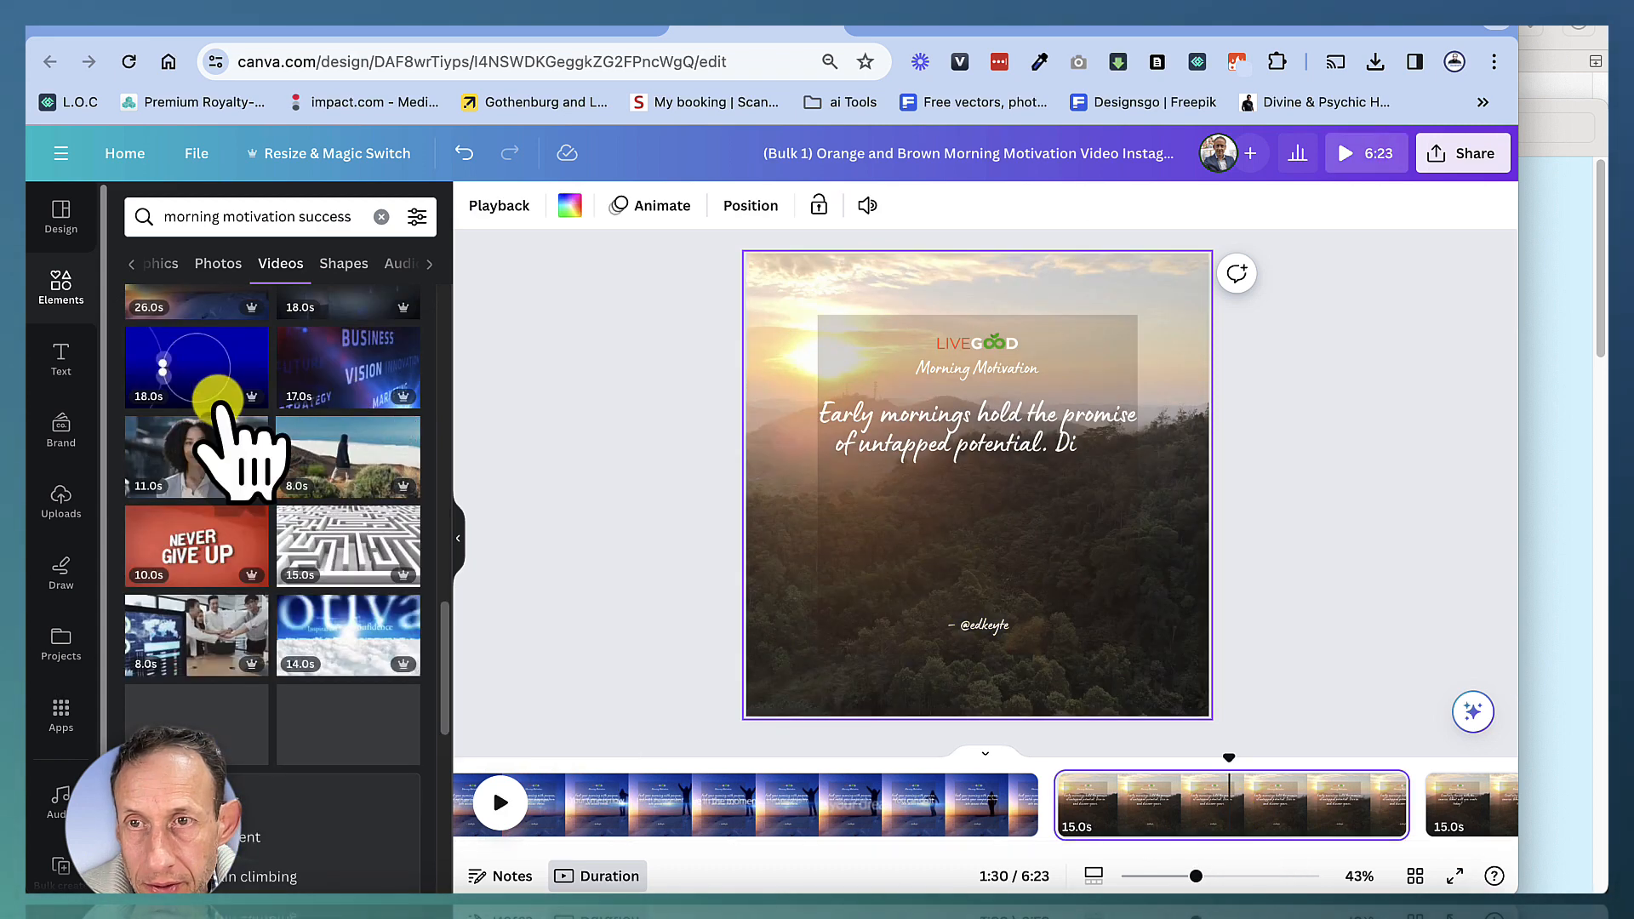
{"action": "left_click_drag", "start_coordinate": [347, 445], "coordinate": [902, 673]}
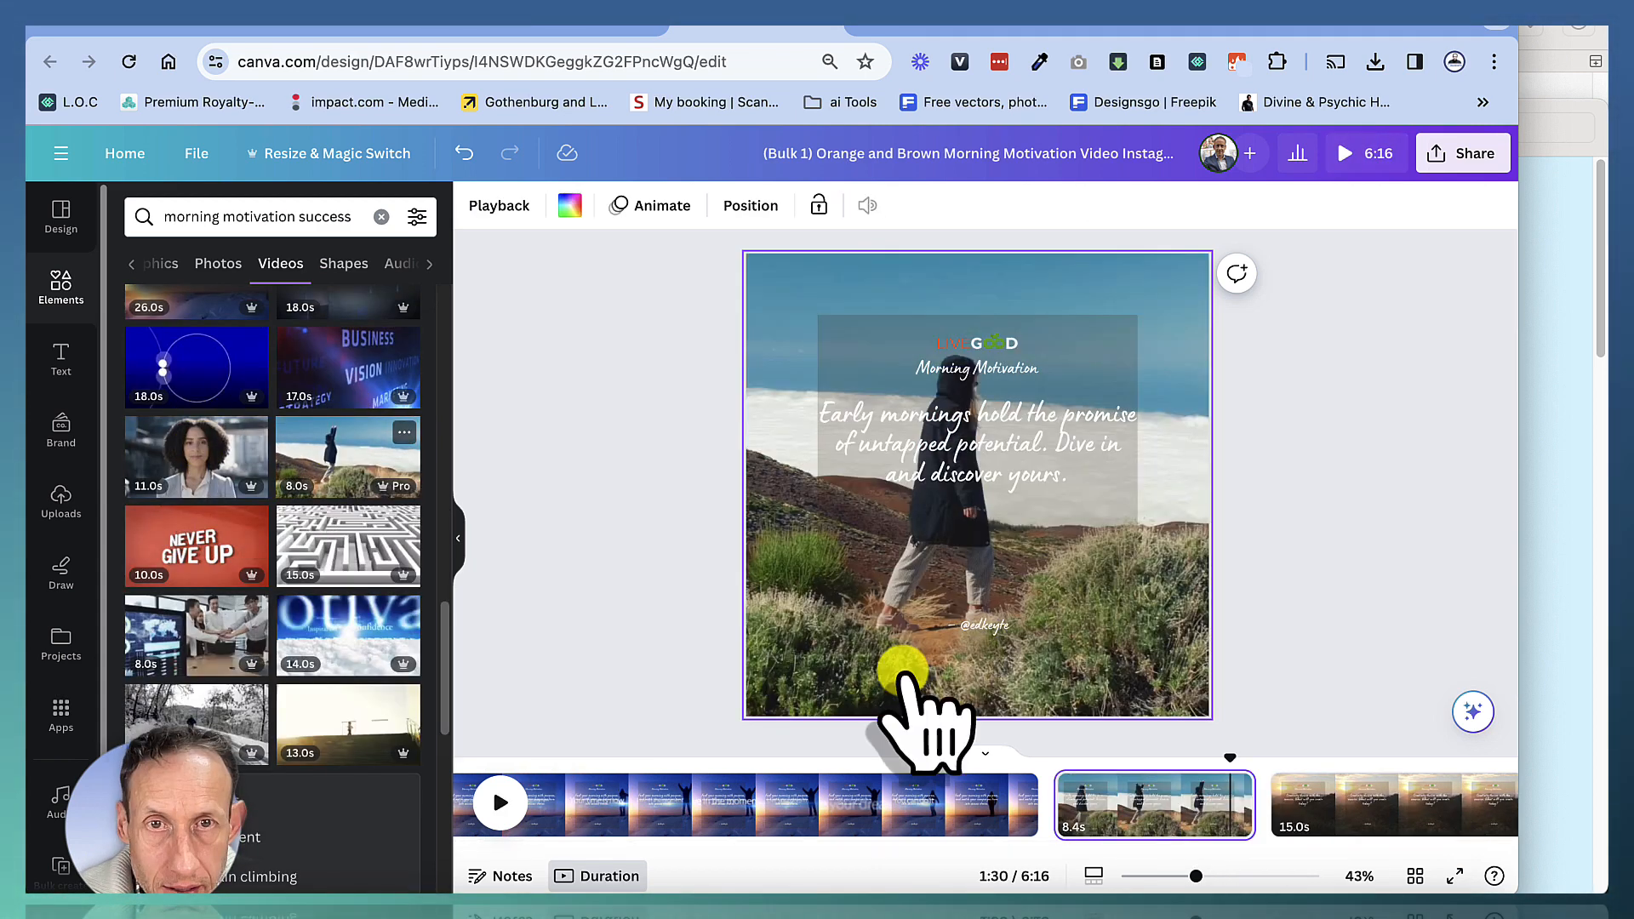
Set the brightness of page 6's background video to -52
{"action": "left_click", "coordinate": [794, 447]}
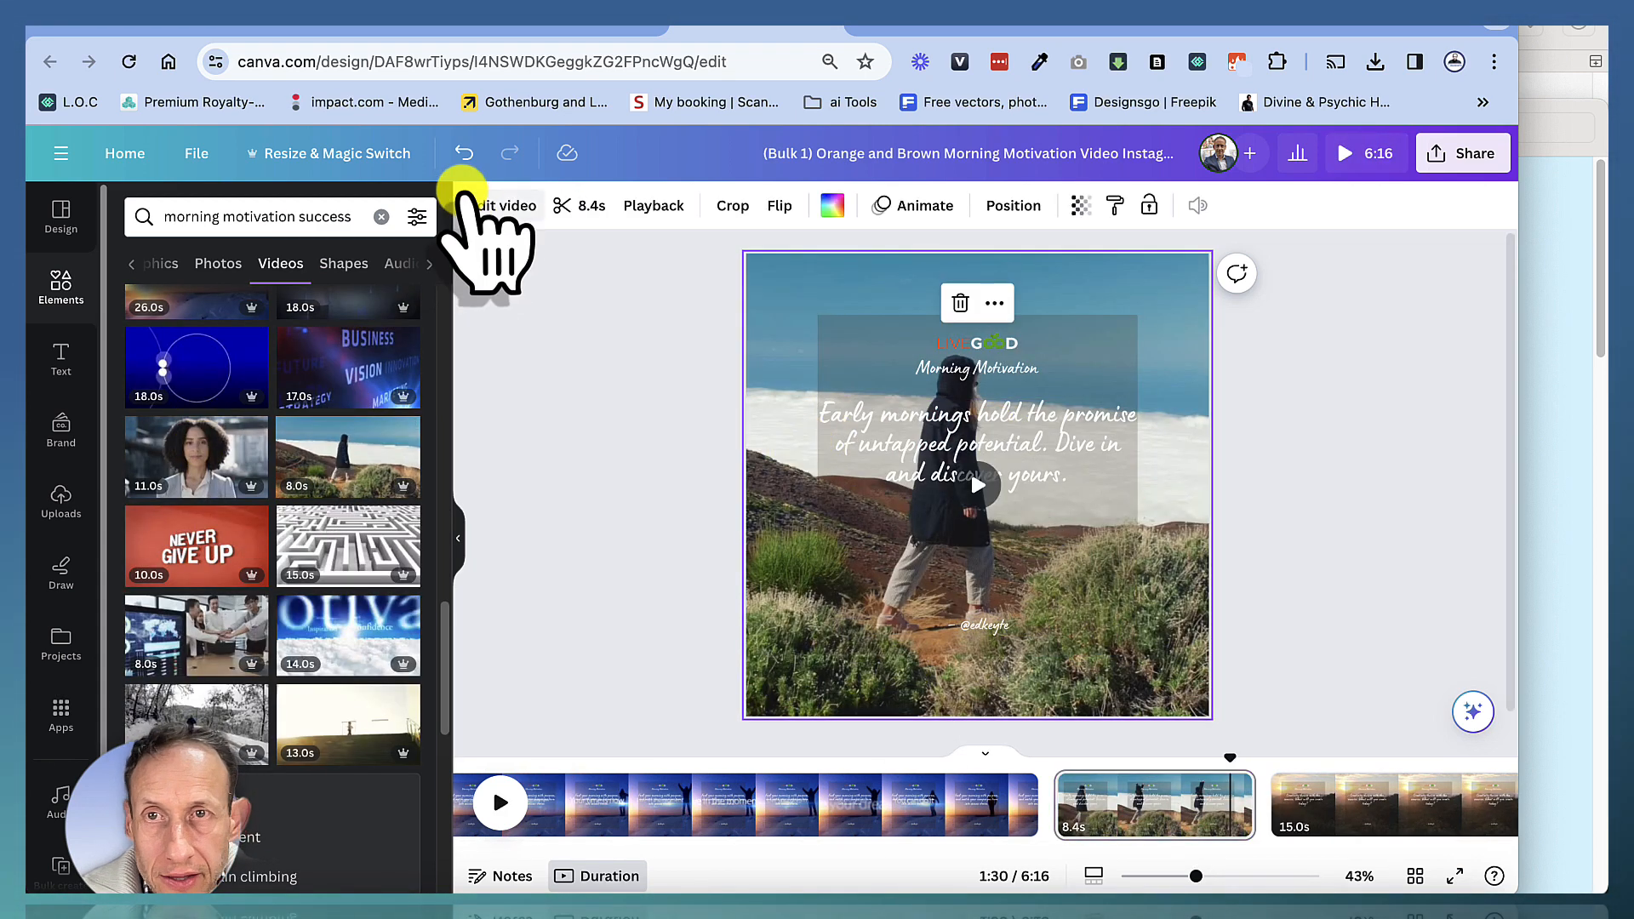
{"action": "left_click", "coordinate": [487, 210]}
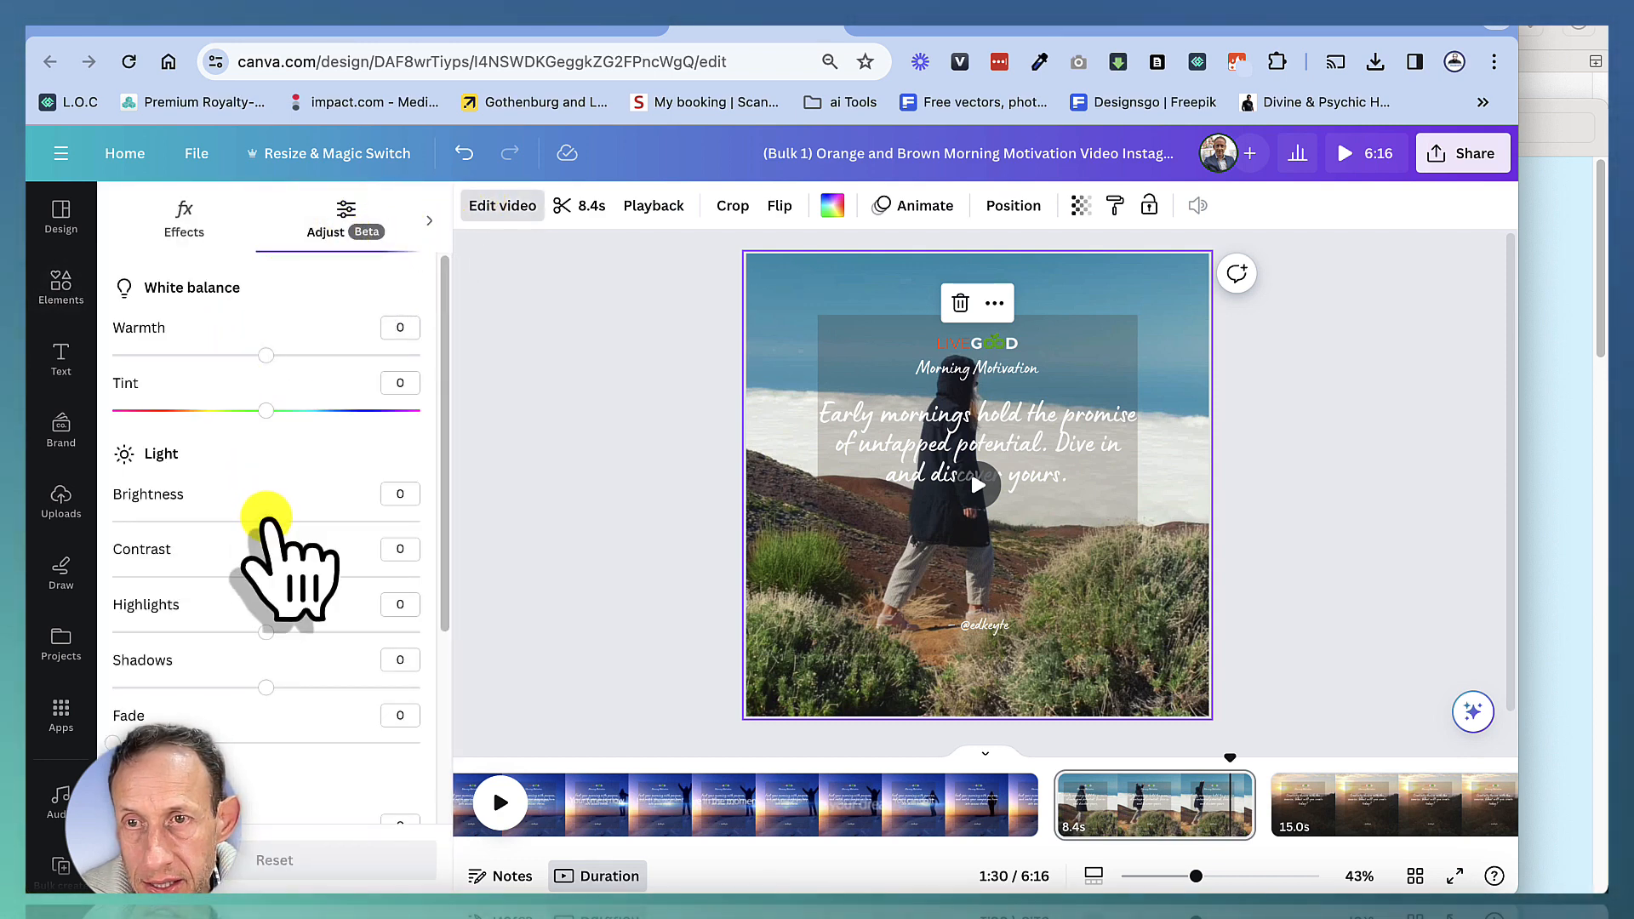
{"action": "left_click_drag", "start_coordinate": [267, 521], "coordinate": [186, 520]}
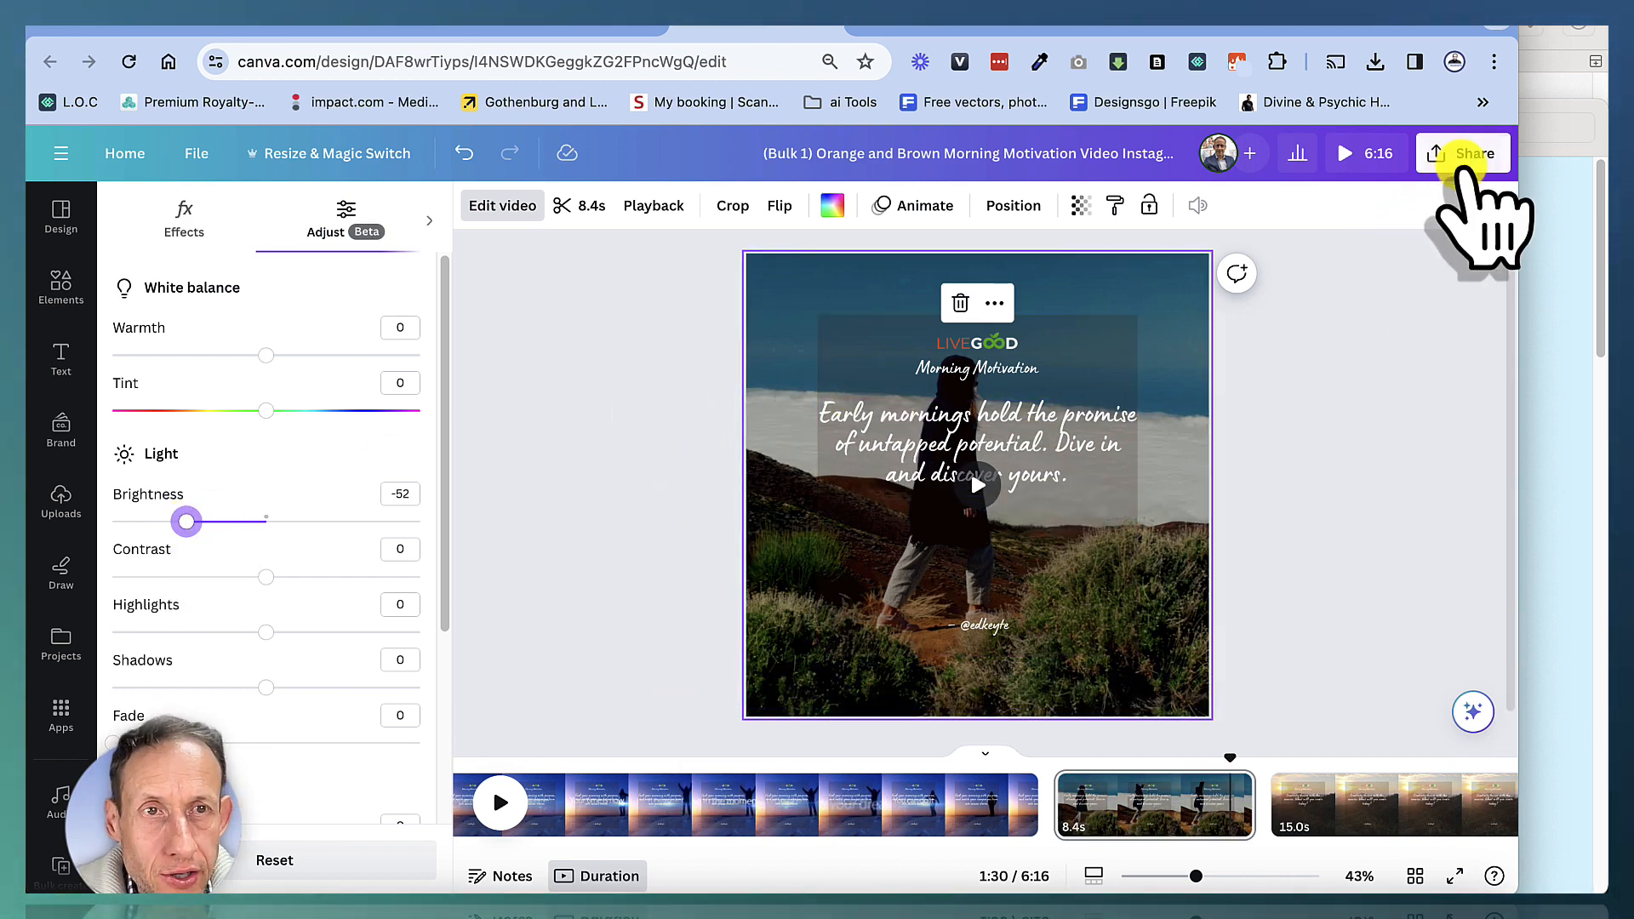
Download all 25 pages of the design as separate MP4 video files
{"action": "left_click", "coordinate": [1477, 153]}
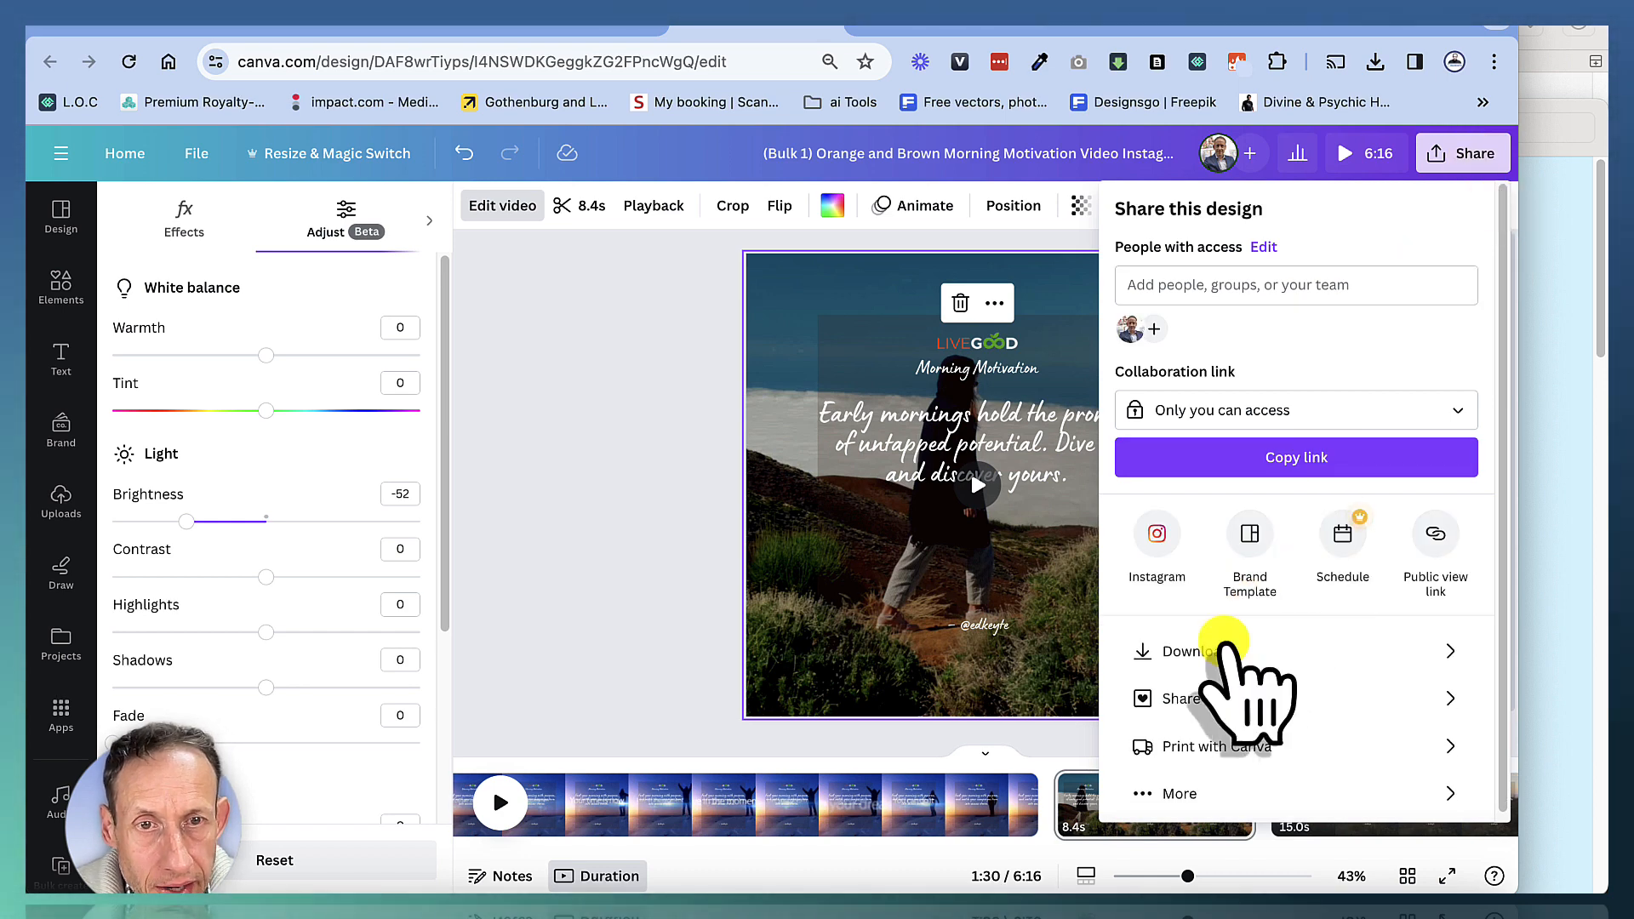
{"action": "left_click", "coordinate": [1217, 651]}
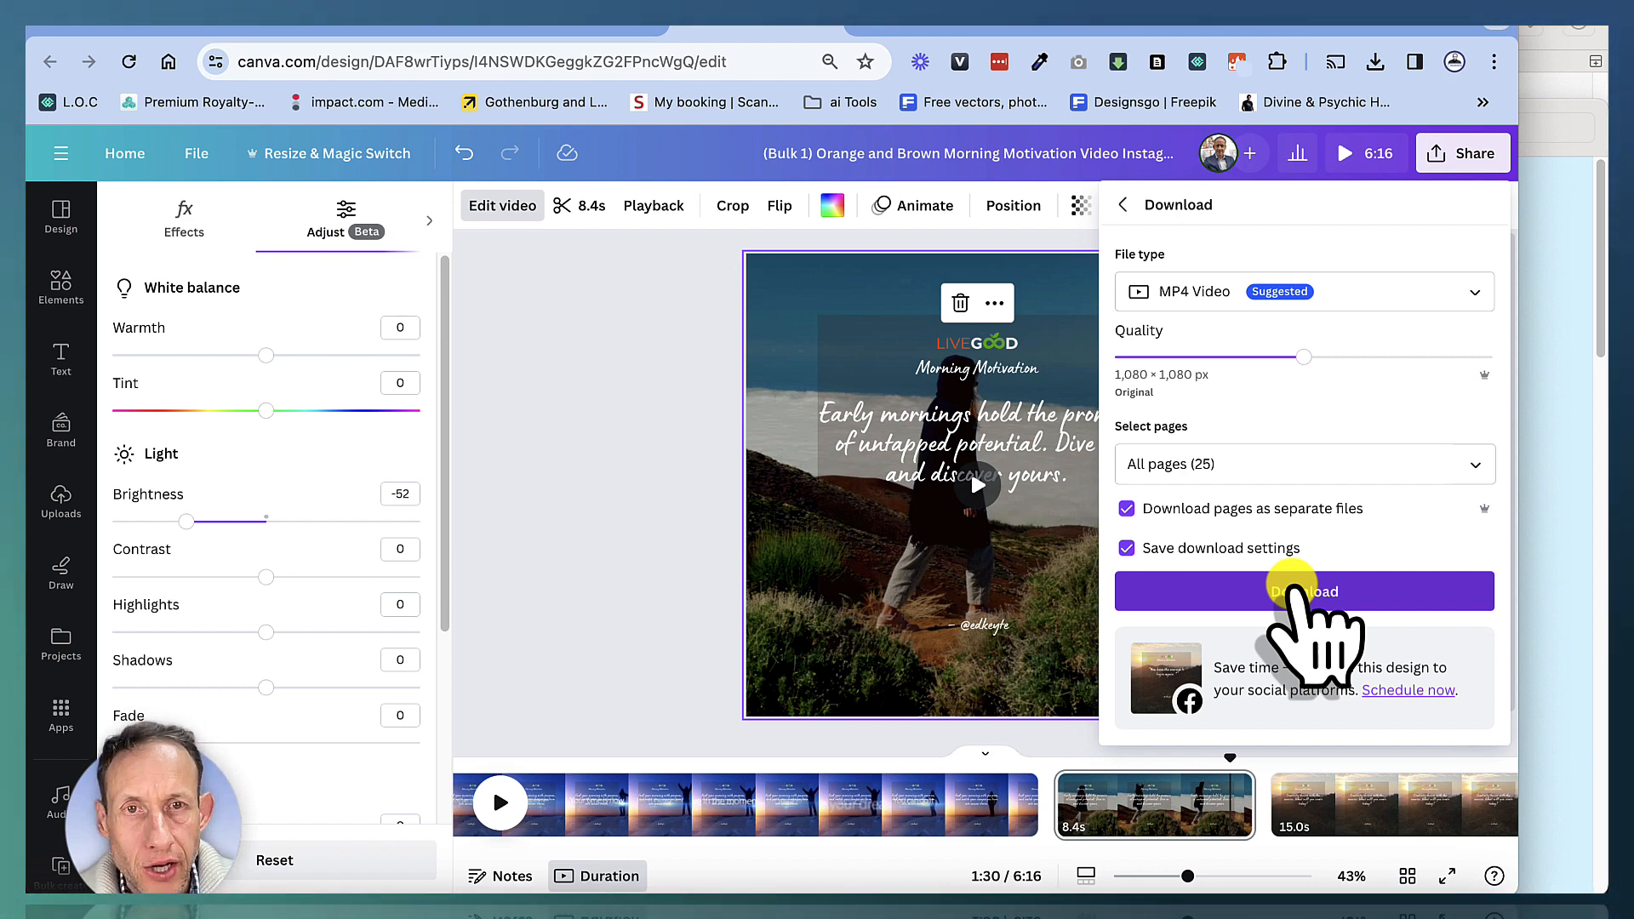
{"action": "left_click", "coordinate": [1302, 592]}
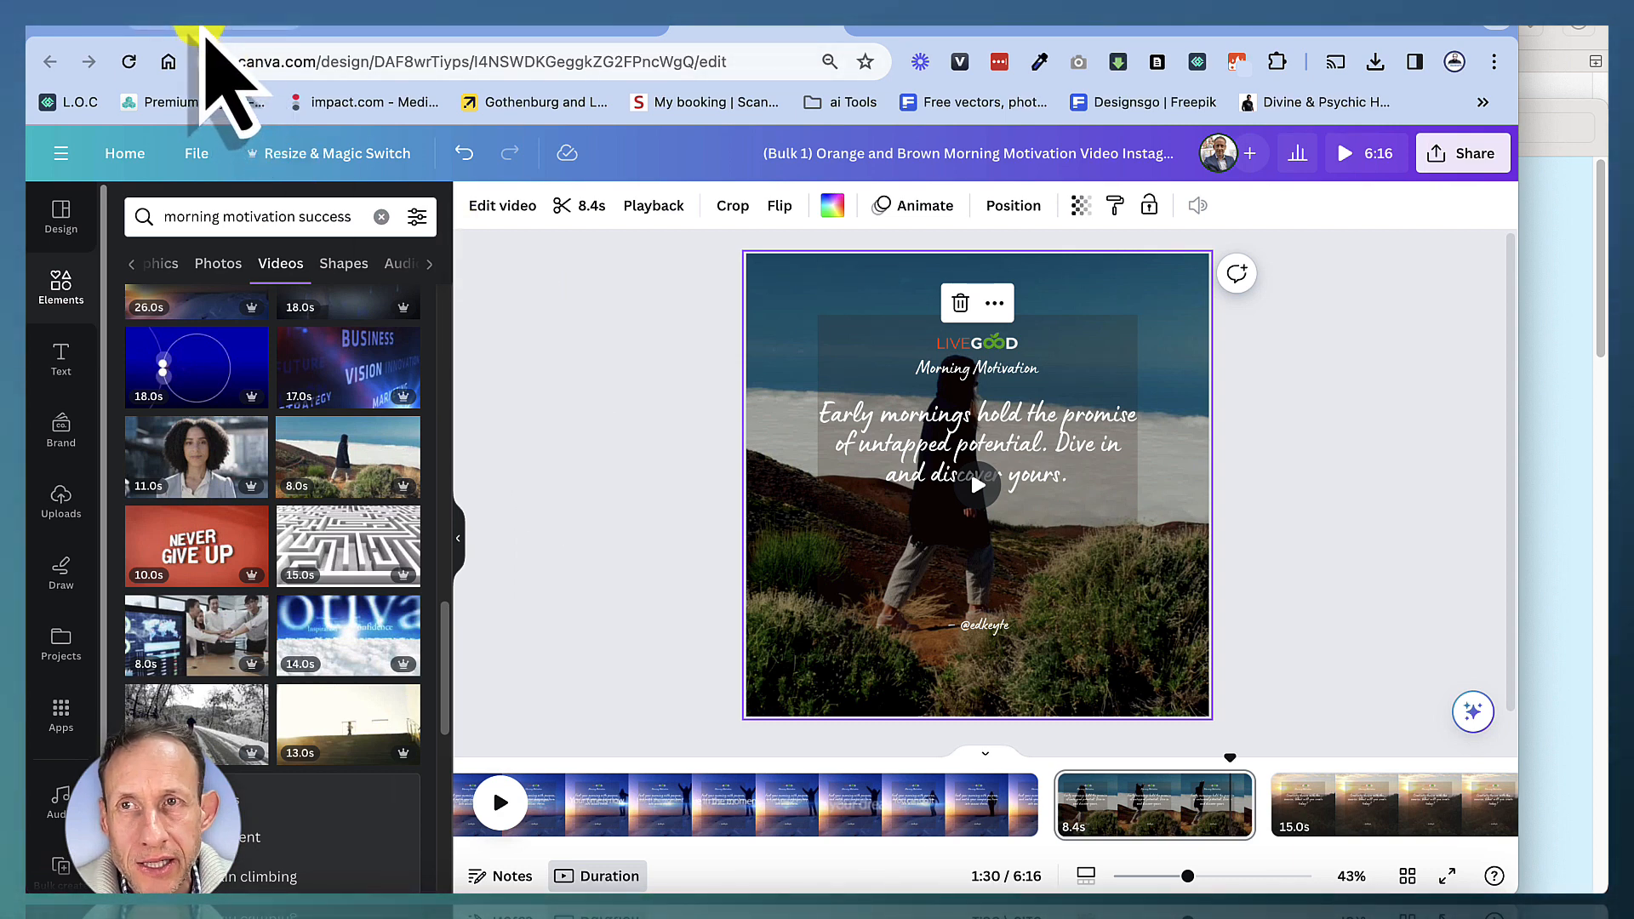
Review the generated quote list in the ChatGPT tab and the quotes spreadsheet in Google Sheets
{"action": "left_click", "coordinate": [202, 32]}
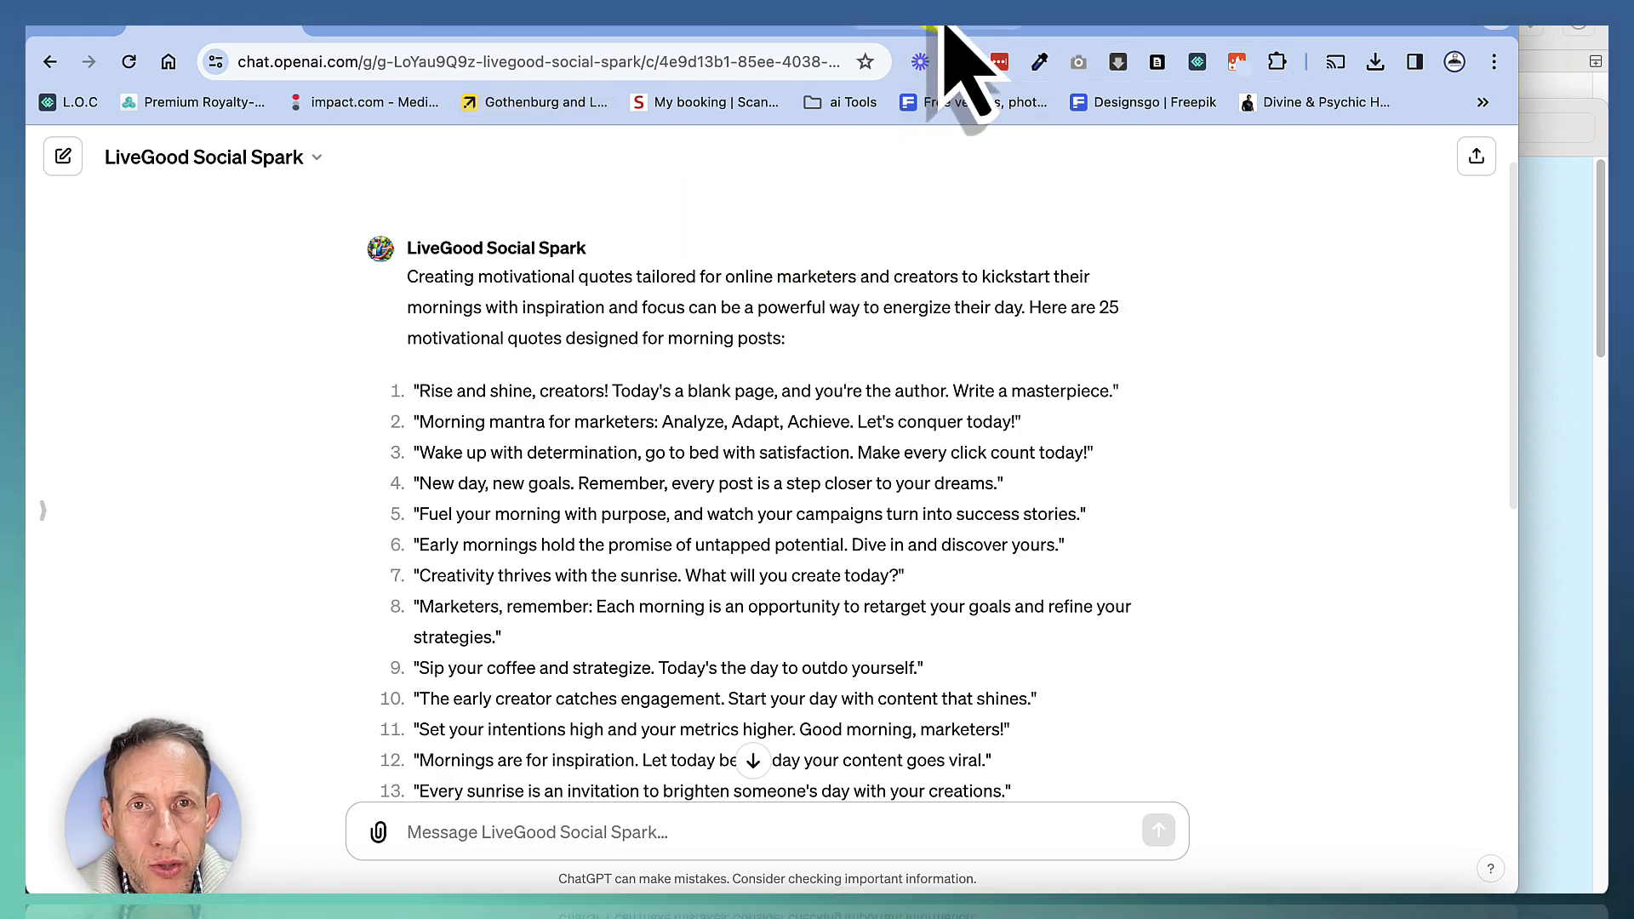
{"action": "left_click", "coordinate": [1074, 31]}
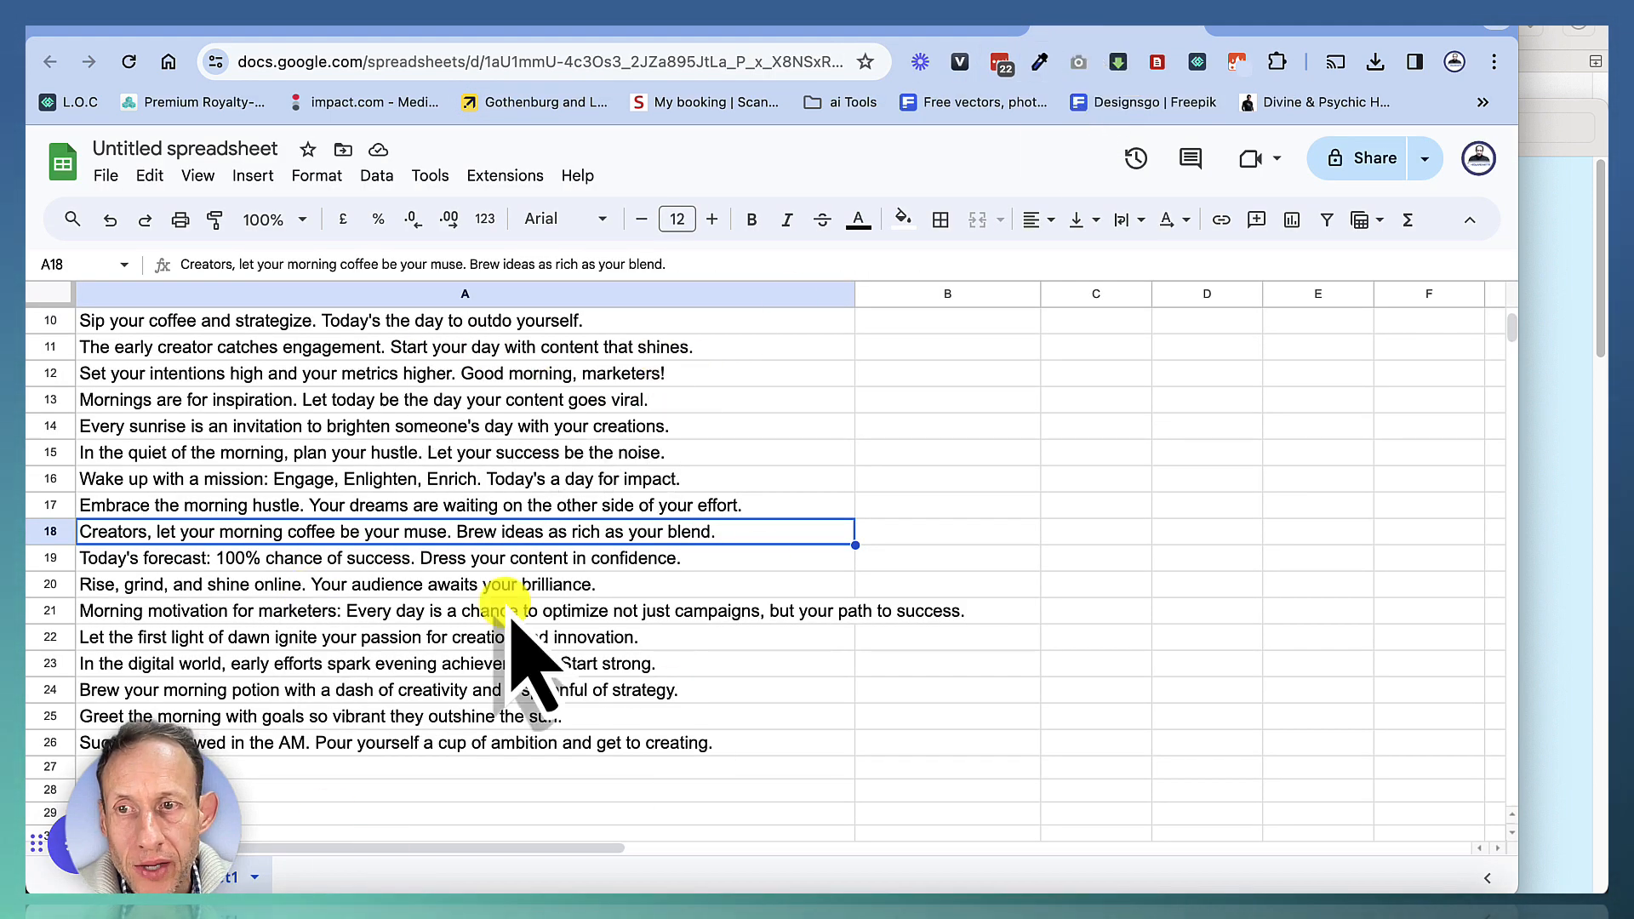
{"action": "scroll", "coordinate": [527, 664], "scroll_direction": "down", "scroll_amount": 1}
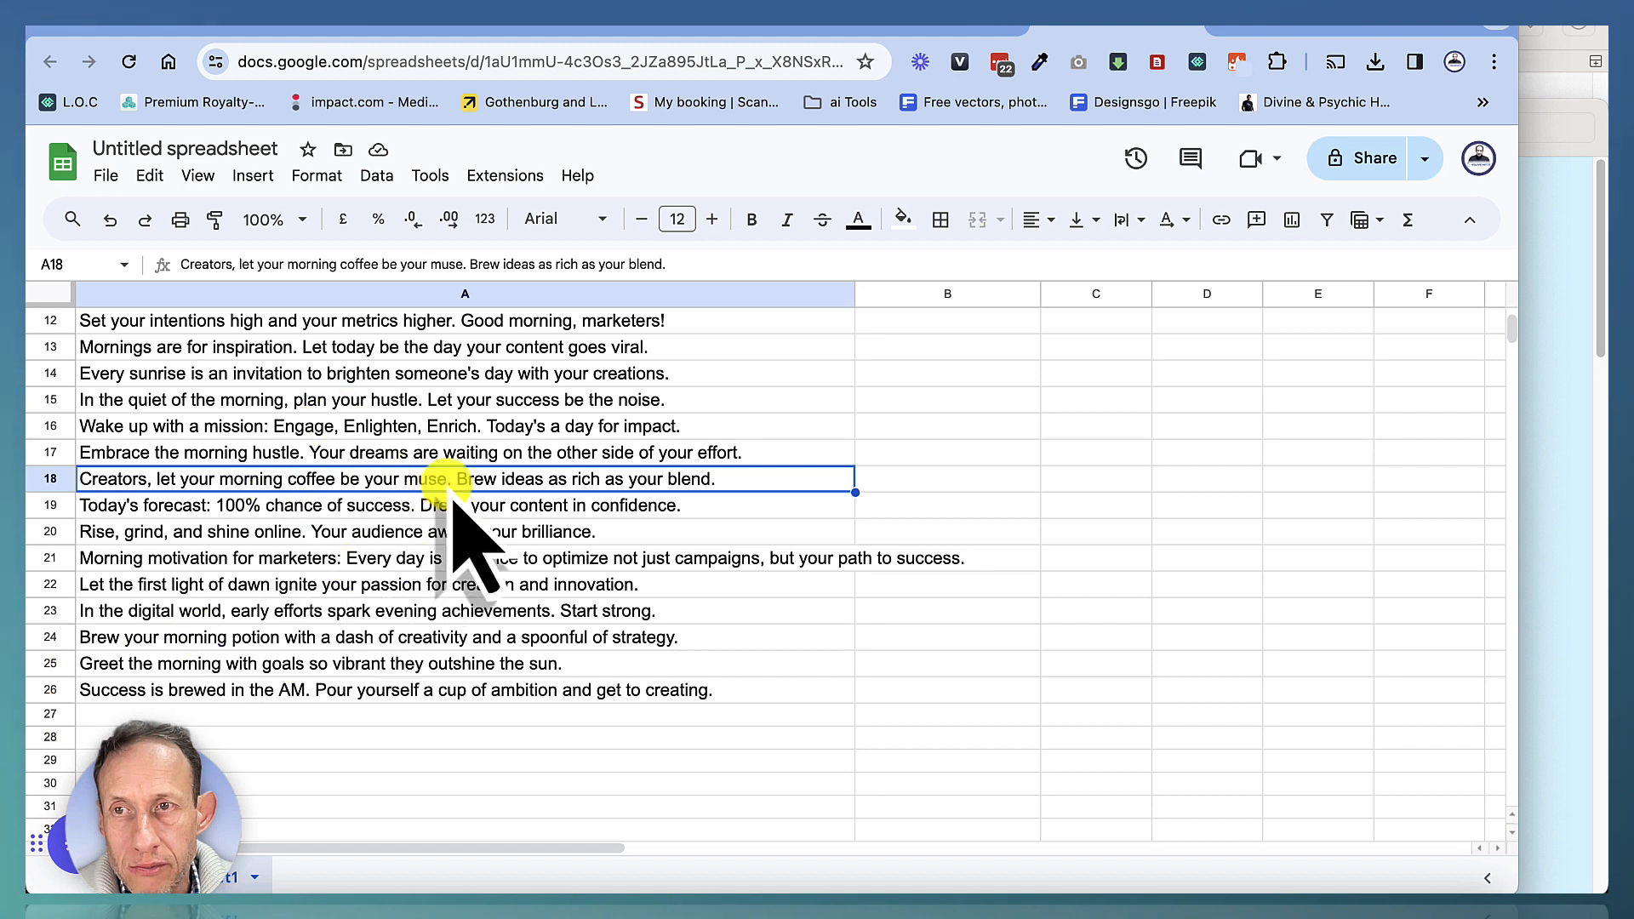
{"action": "scroll", "coordinate": [454, 520], "scroll_direction": "up", "scroll_amount": 5}
{"action": "scroll", "coordinate": [451, 506], "scroll_direction": "down", "scroll_amount": 6}
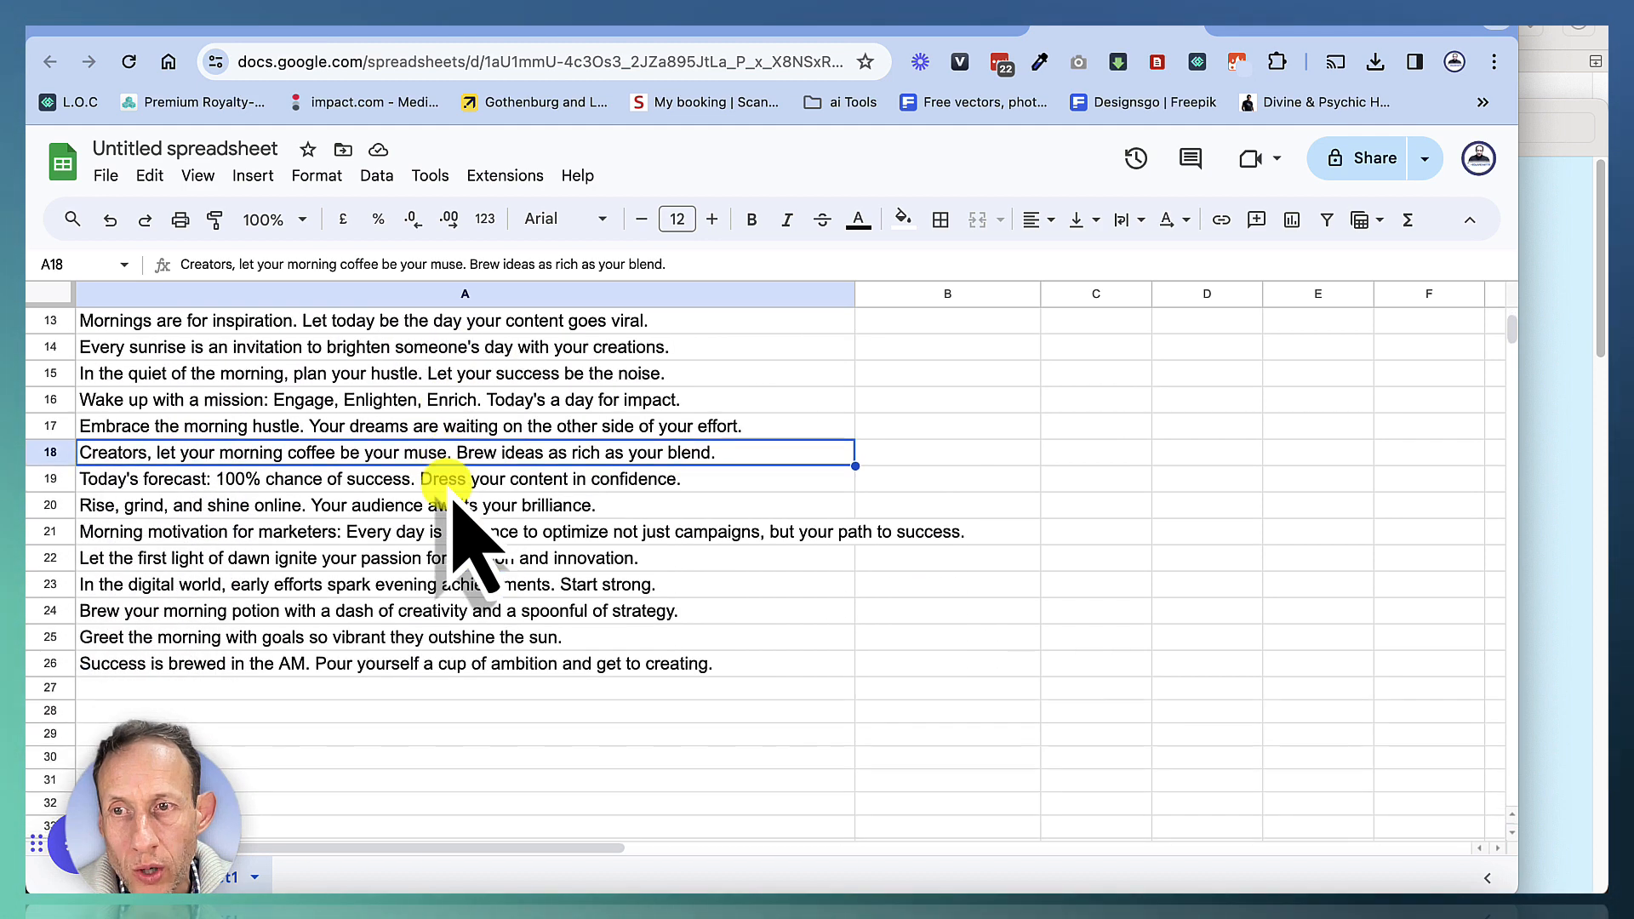
{"action": "scroll", "coordinate": [434, 485], "scroll_direction": "up", "scroll_amount": 6}
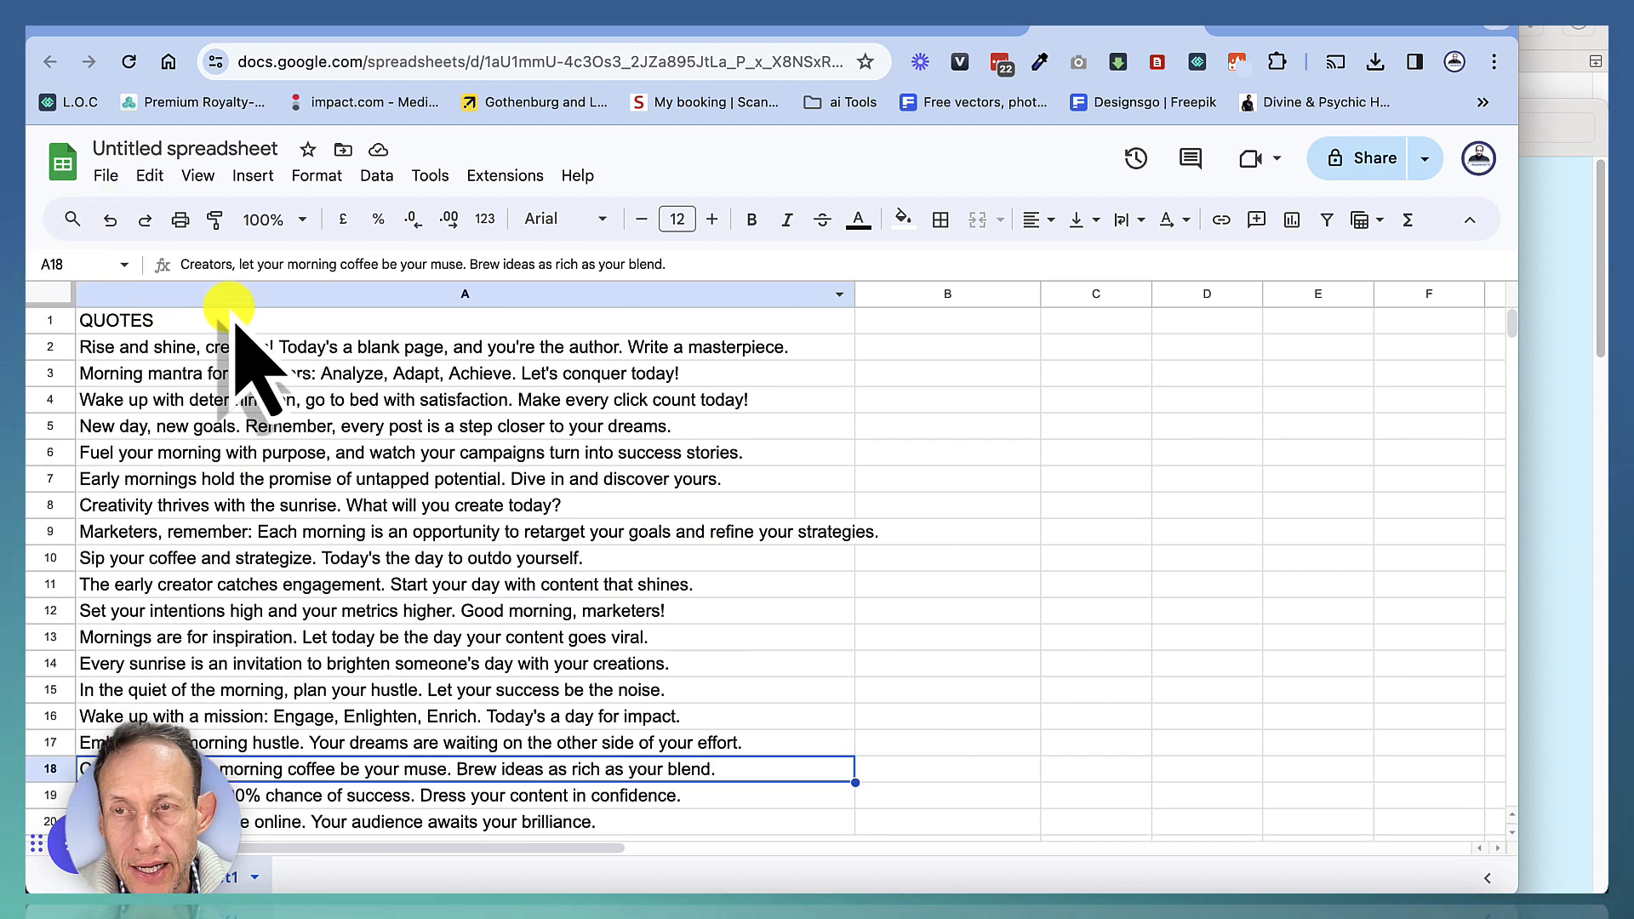
{"action": "left_click", "coordinate": [106, 177]}
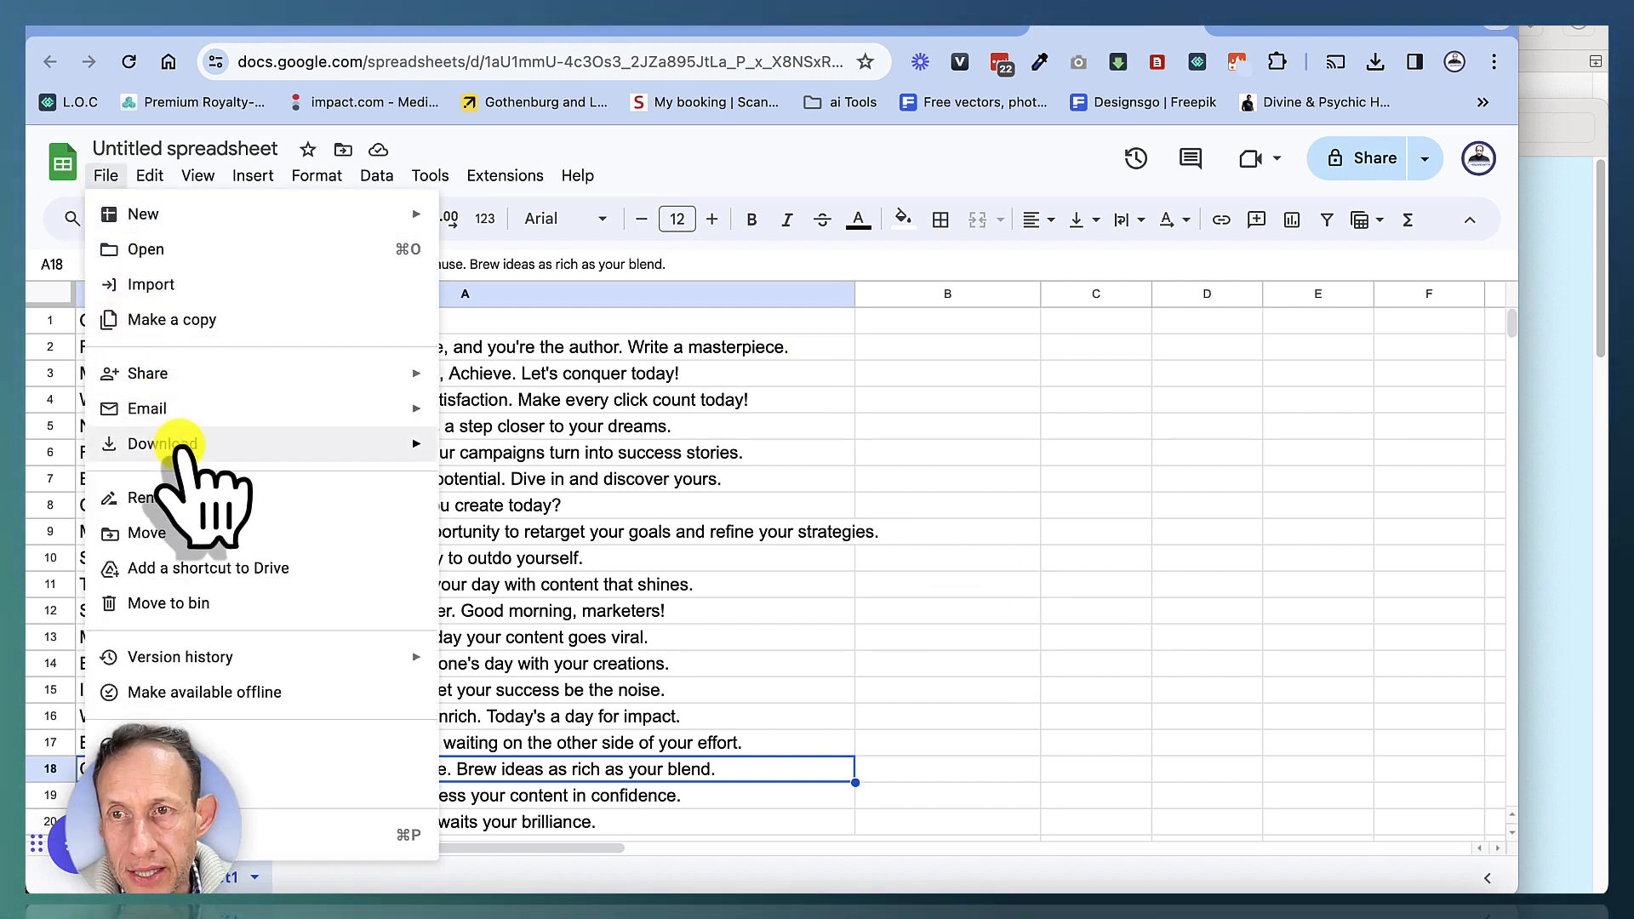
{"action": "mouse_move", "coordinate": [212, 443]}
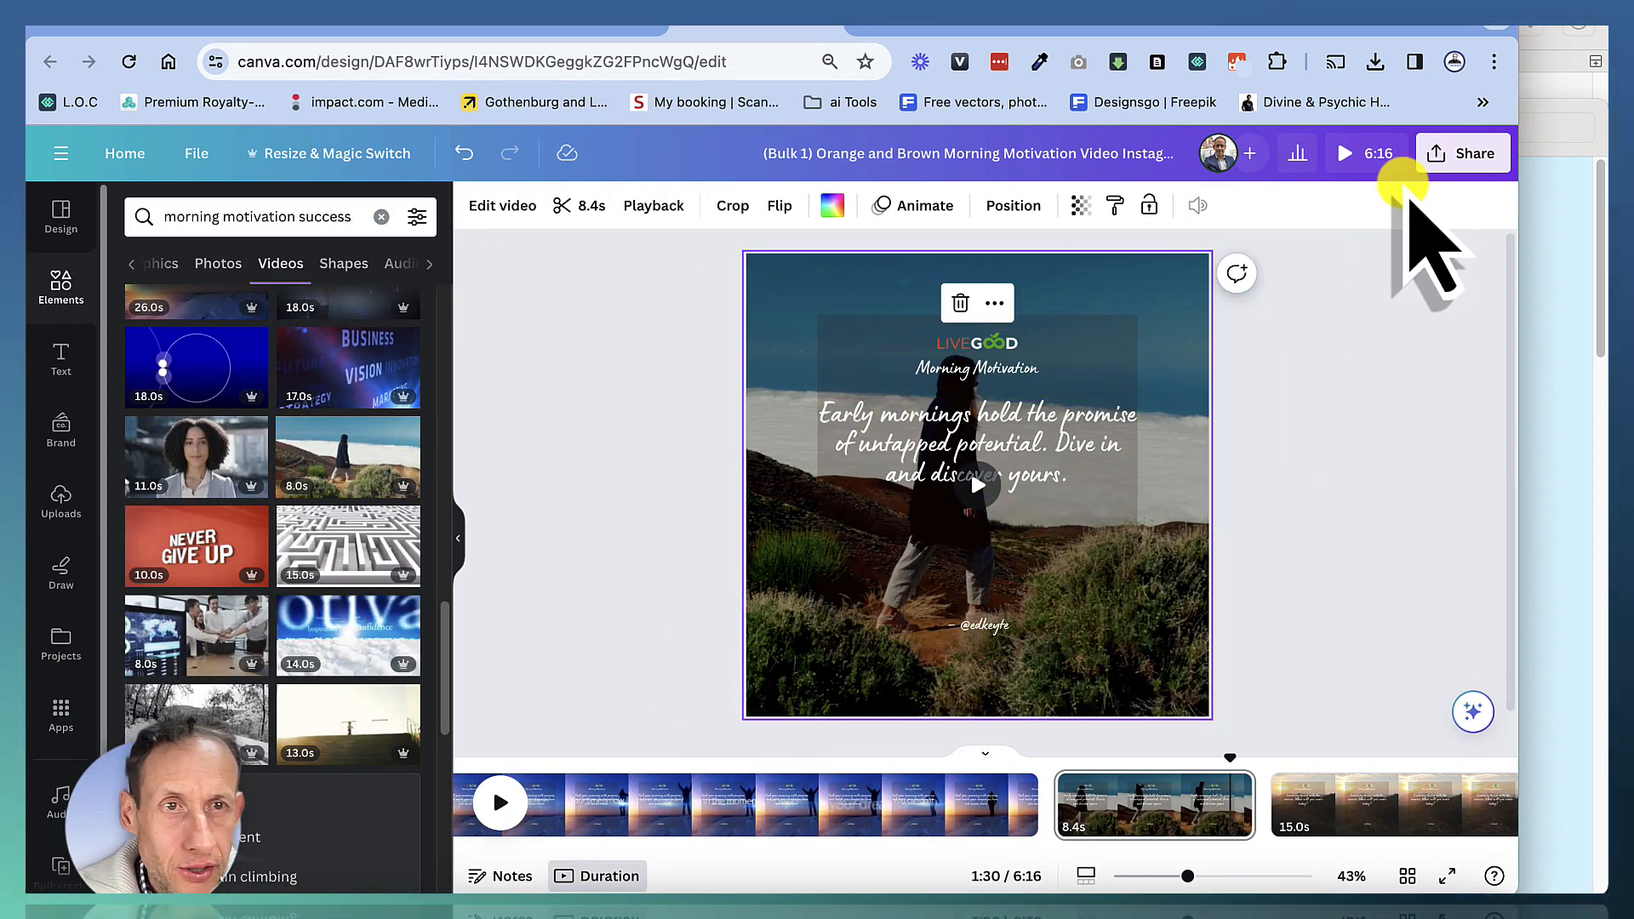
{"action": "left_click", "coordinate": [1447, 157]}
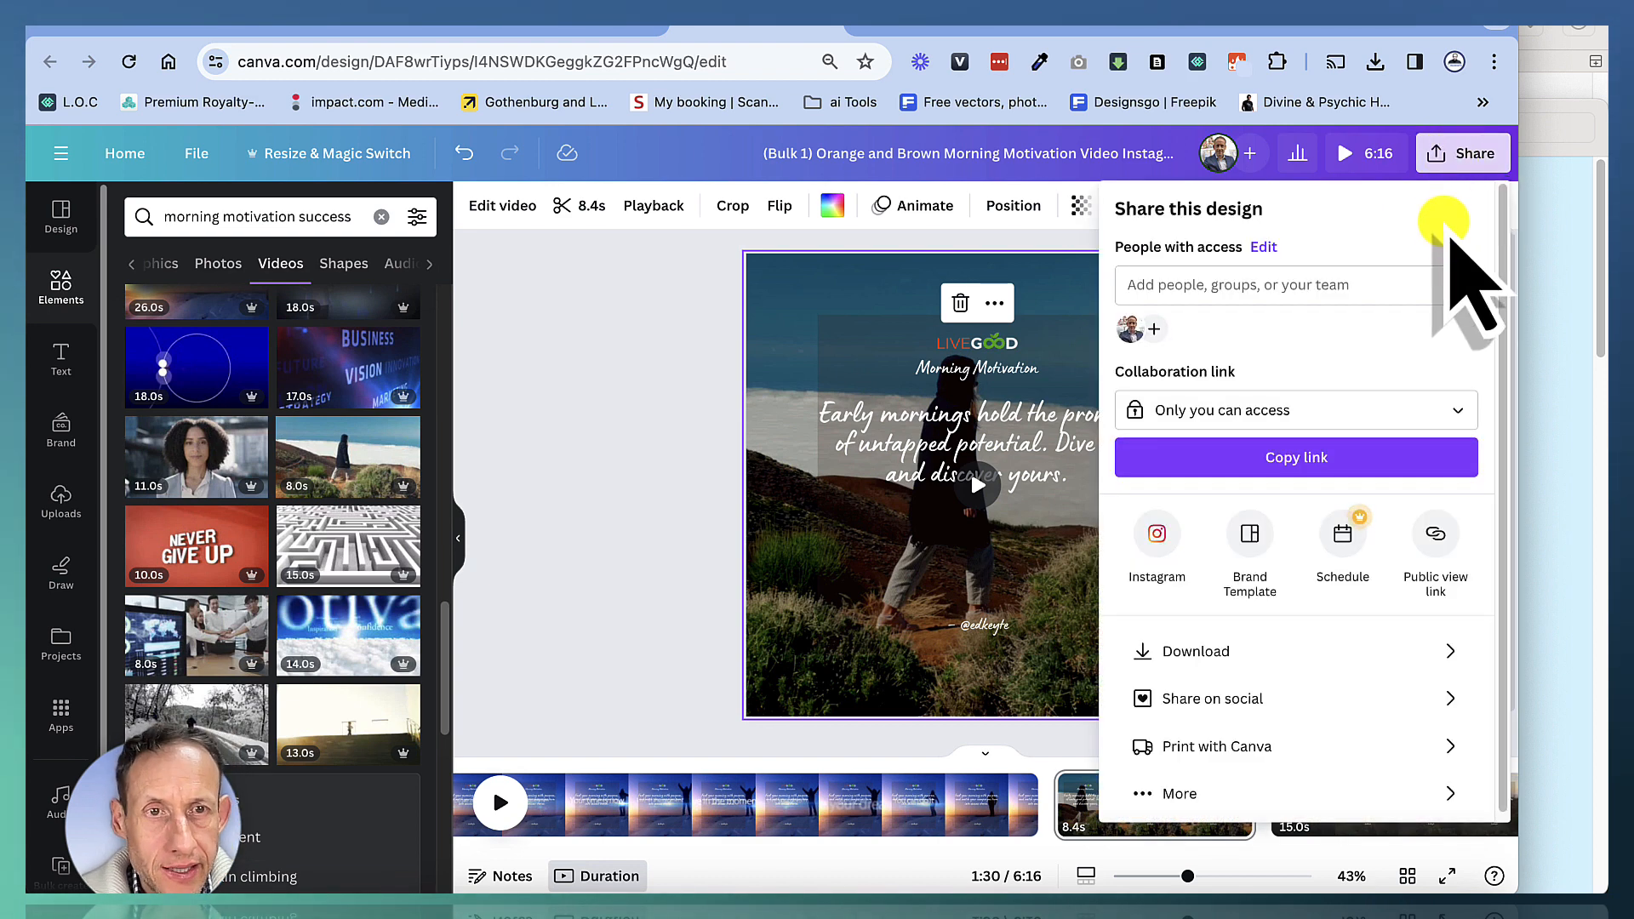
{"action": "left_click", "coordinate": [672, 453]}
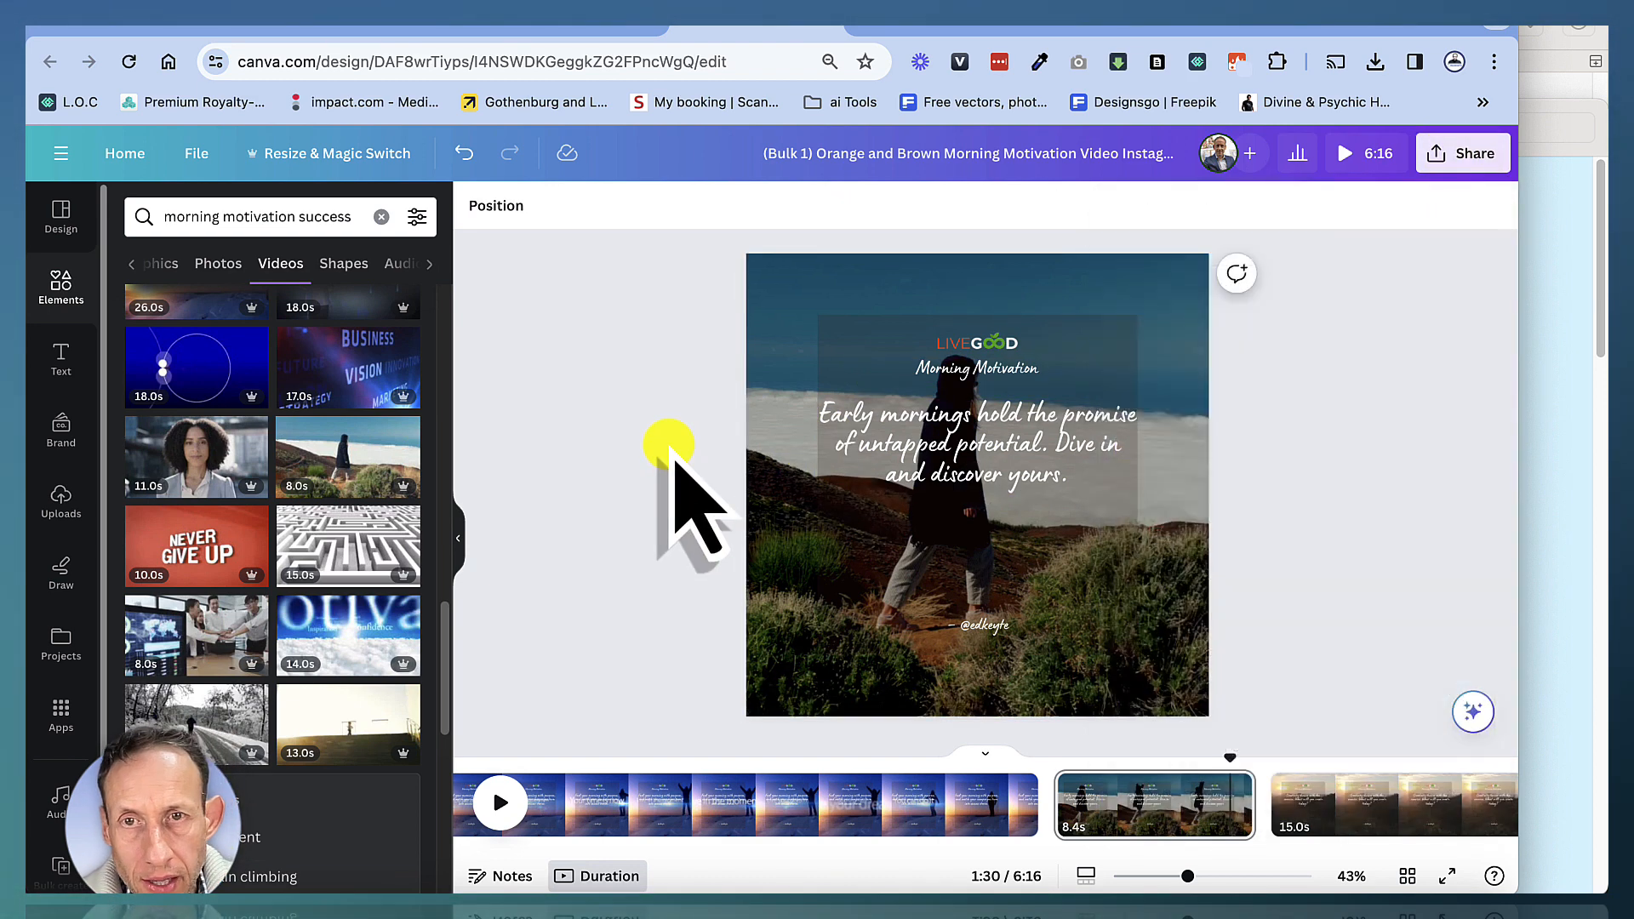